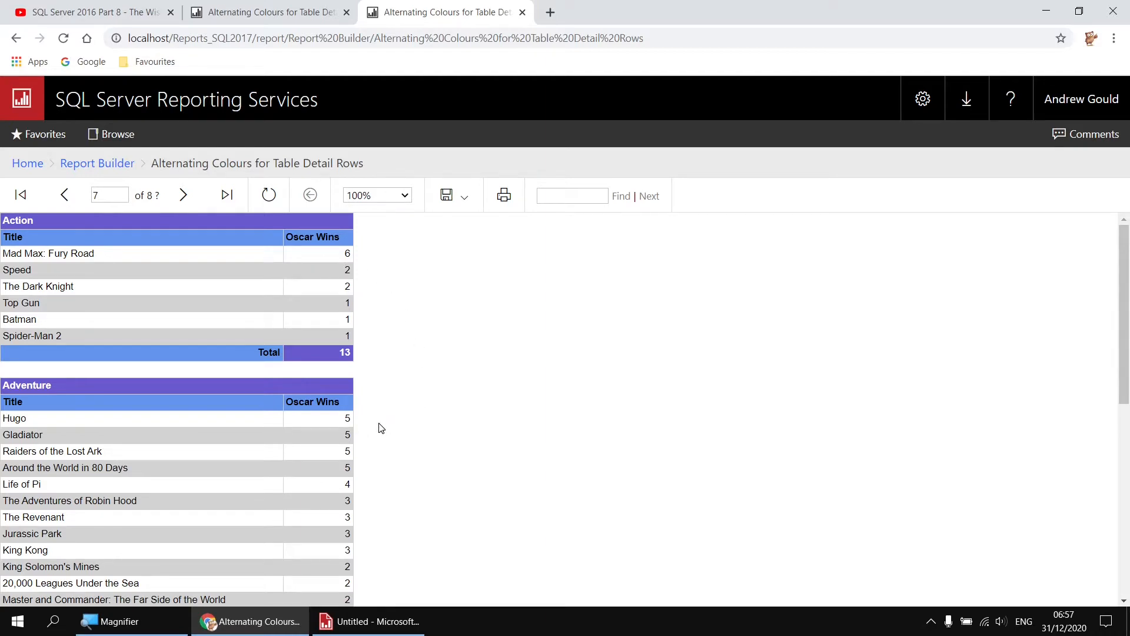
View the YouTube page of the Wise Owl Movies Database video for the downloadable files
click(114, 14)
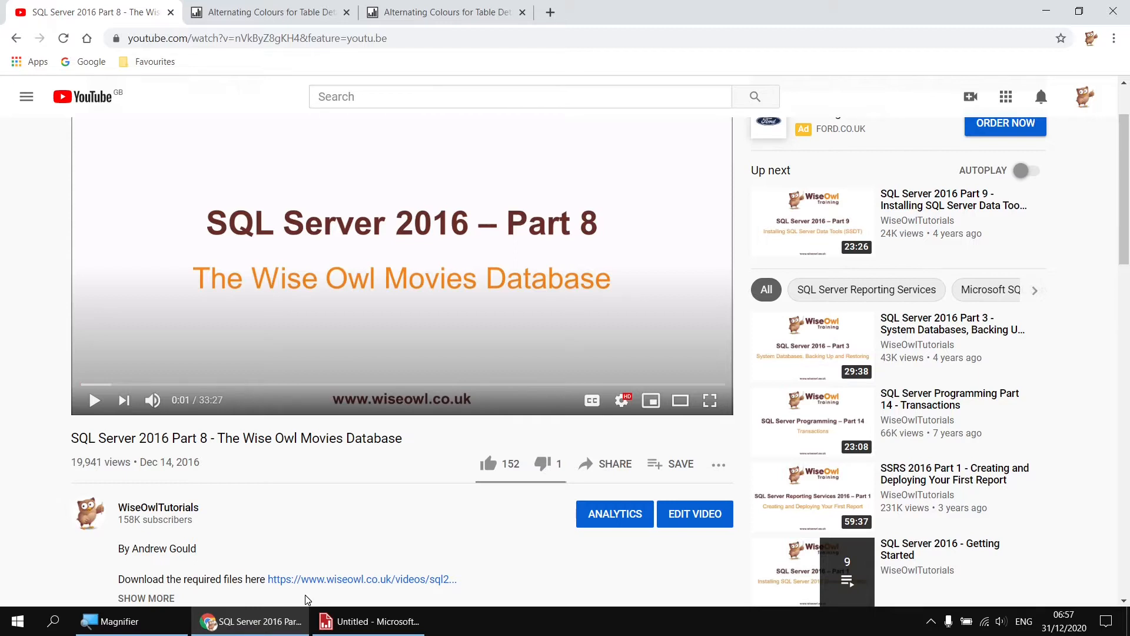
Switch to Report Builder and add a data source named Movies with an embedded connection of type Microsoft SQL Server
click(356, 625)
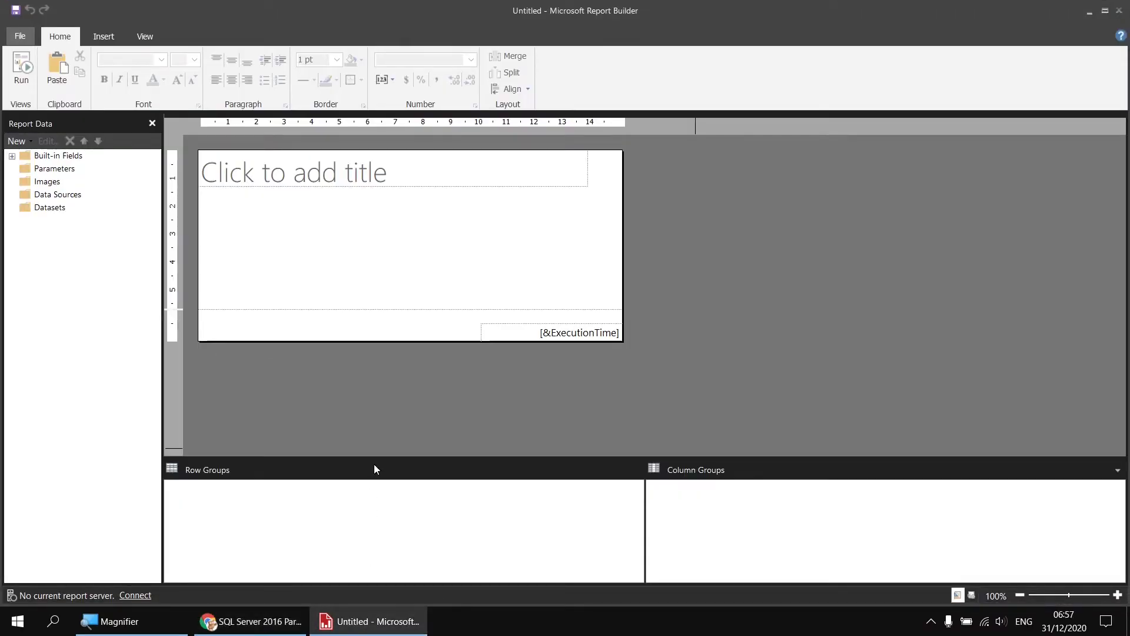
right_click(82, 198)
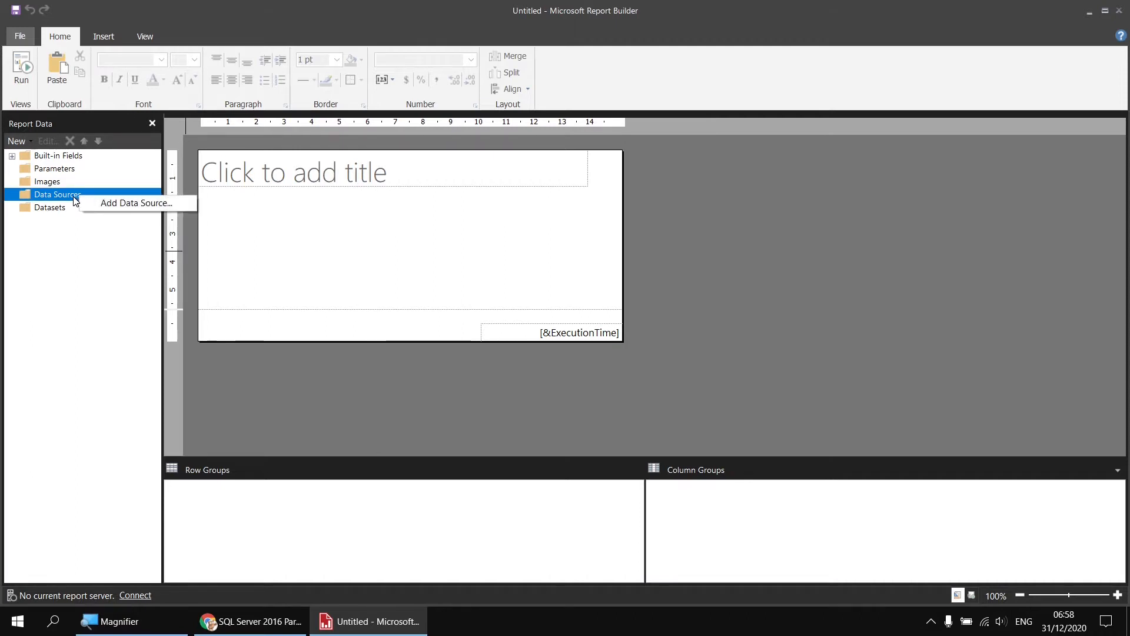
click(98, 205)
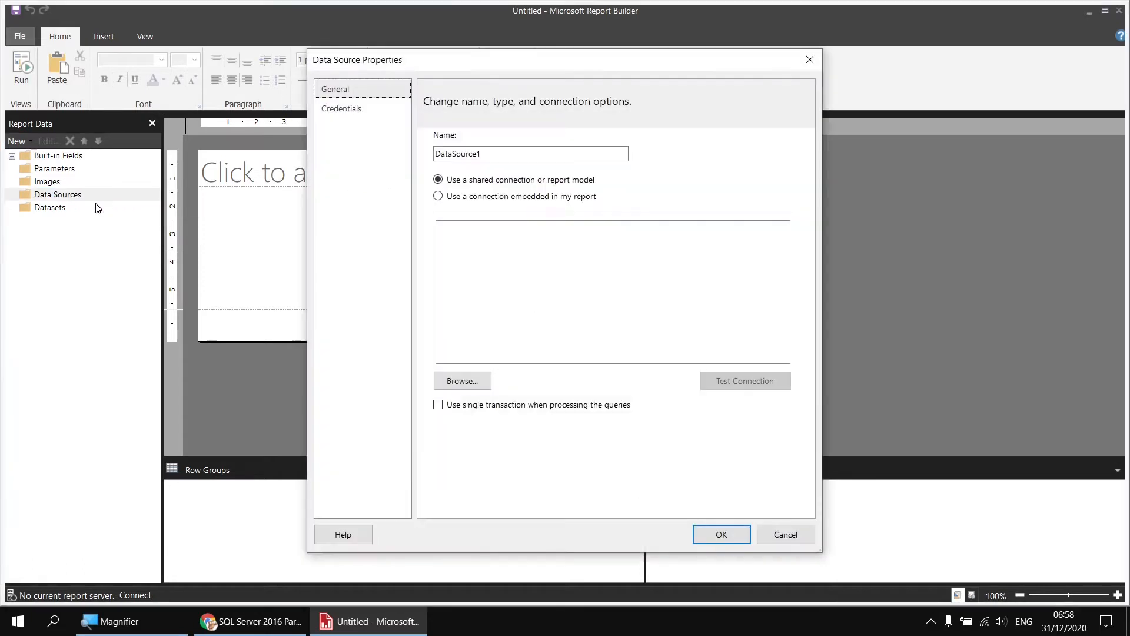
key(Tab)
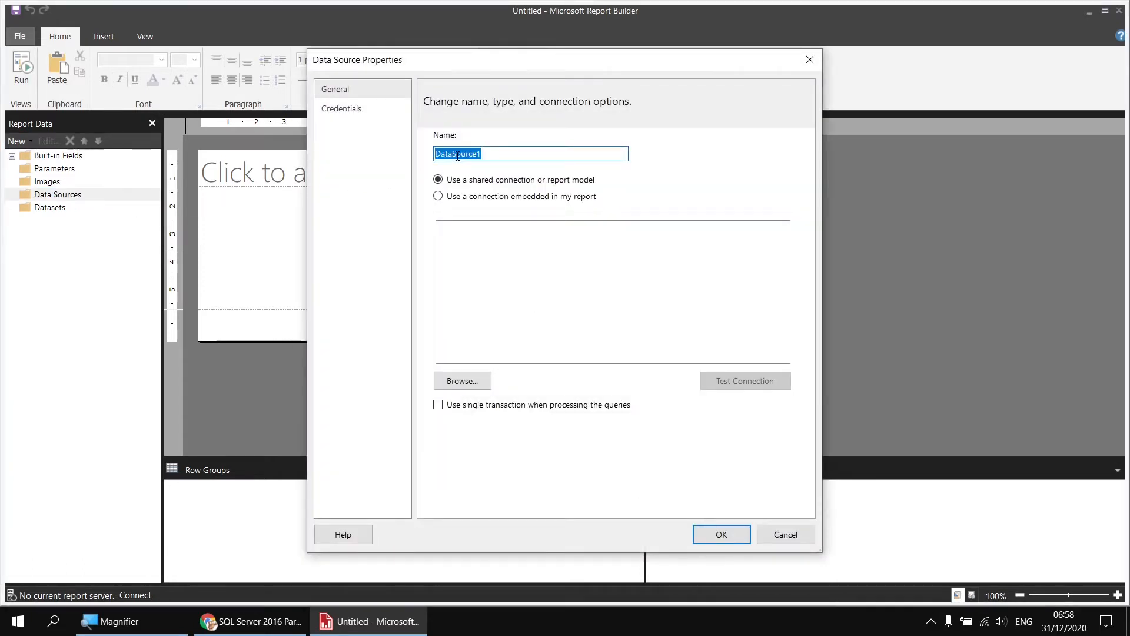
text(Movies)
click(481, 201)
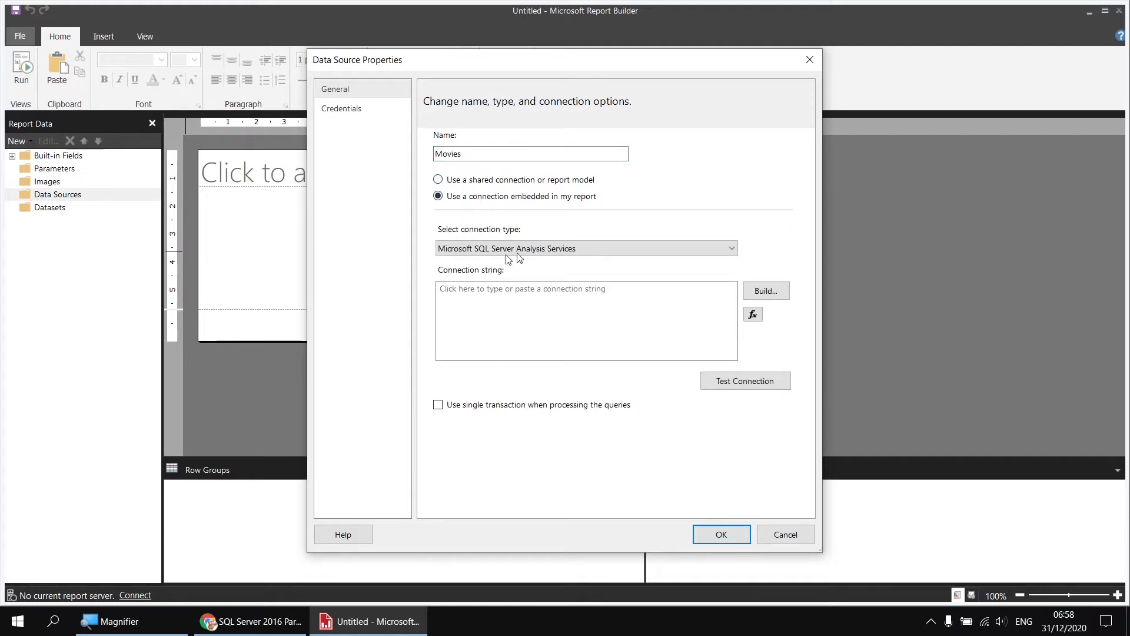
click(474, 250)
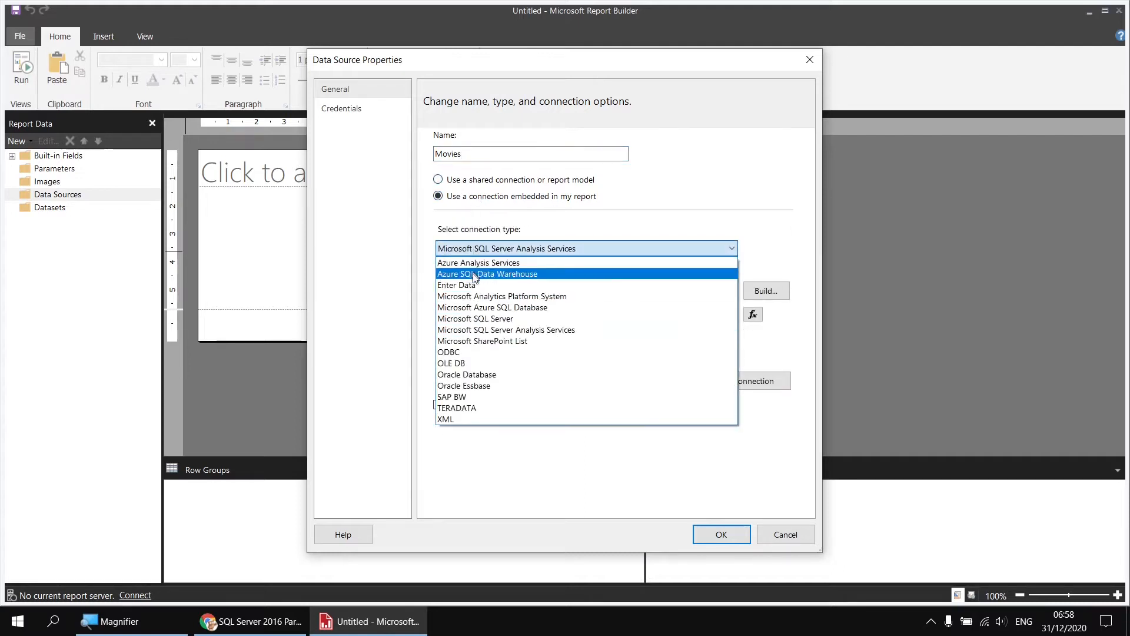
click(478, 319)
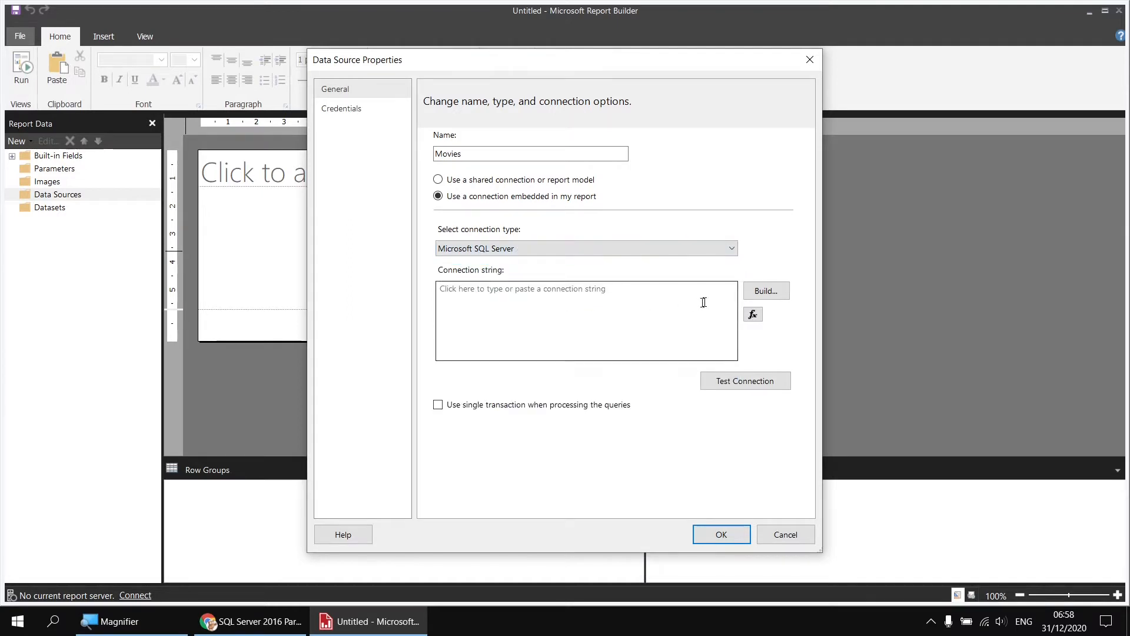
Build the data source's connection to the Movies database on server .\sql2017 and save the data source
click(764, 293)
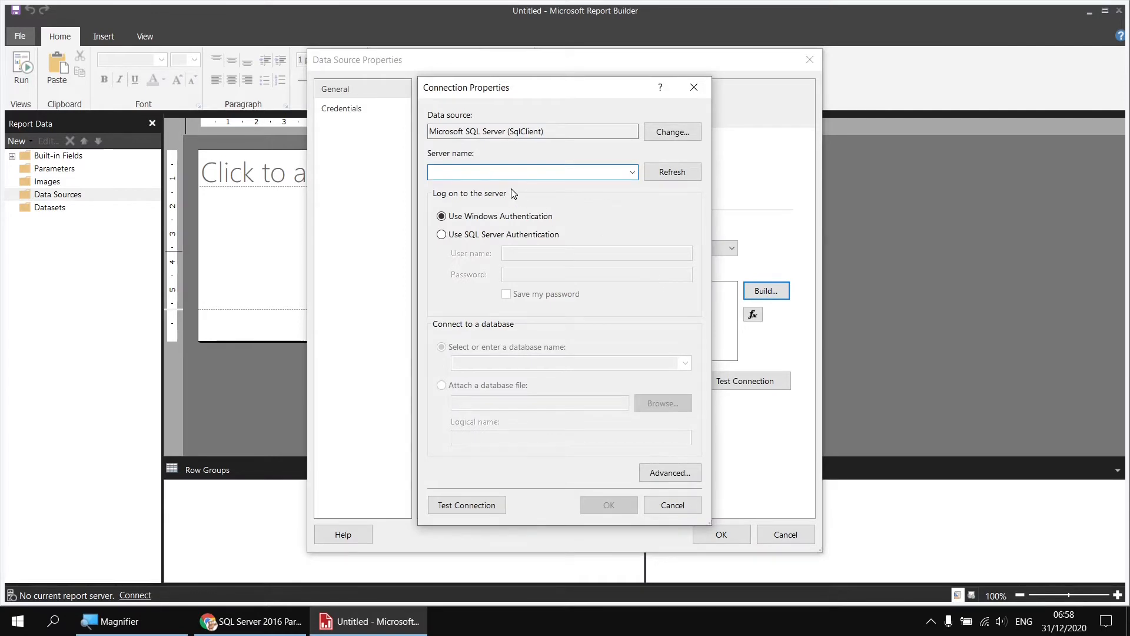
text(.\)
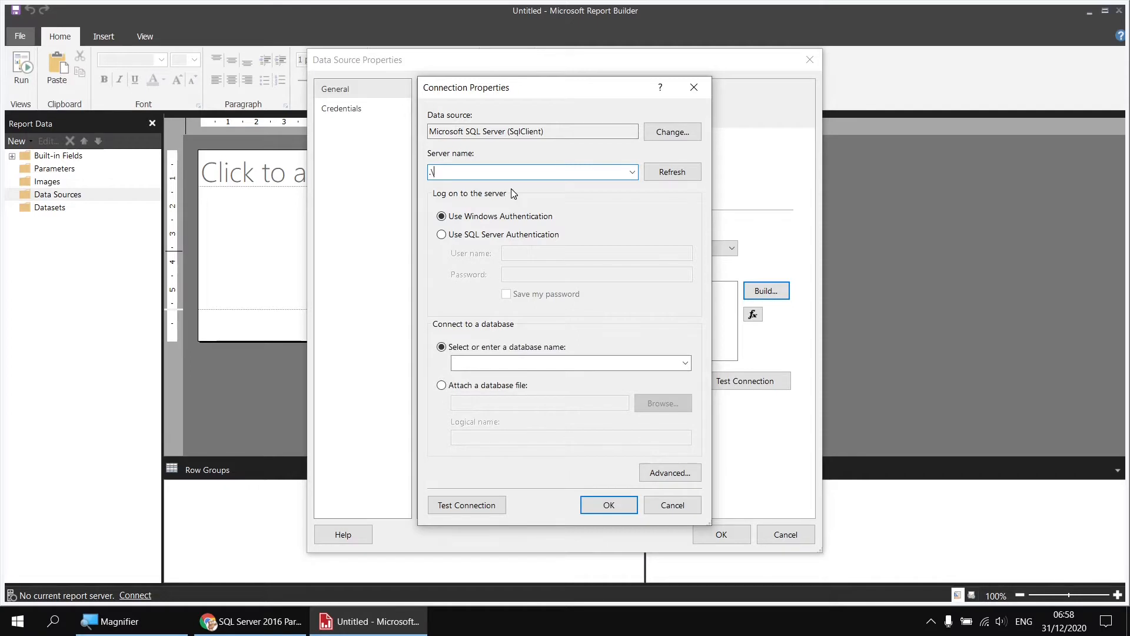
text(sql2017)
click(685, 364)
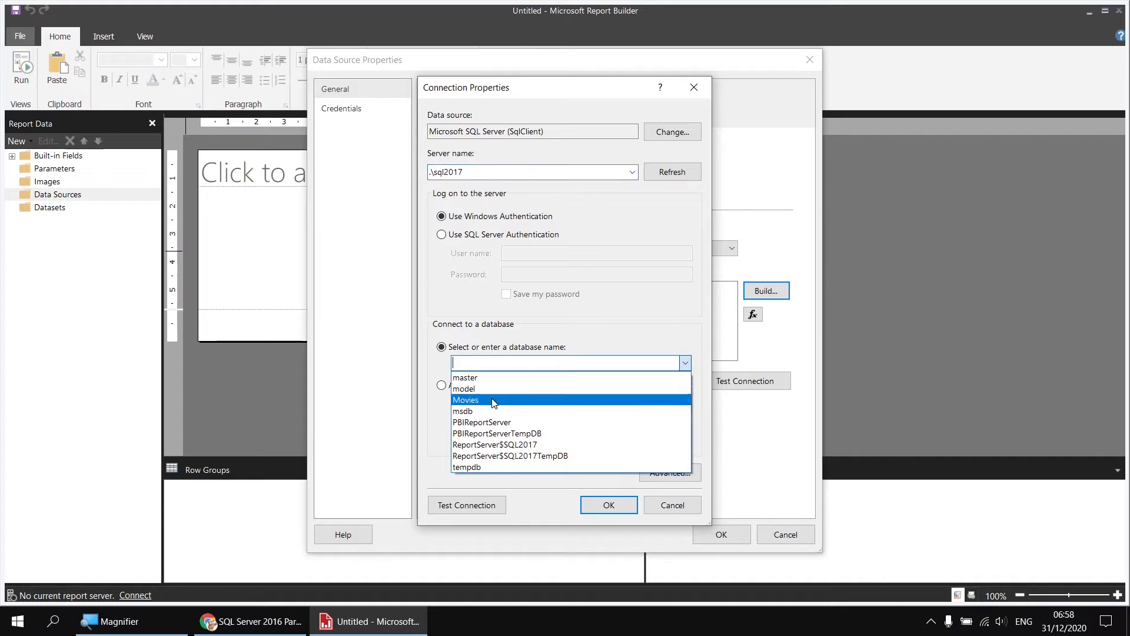
click(493, 401)
click(606, 505)
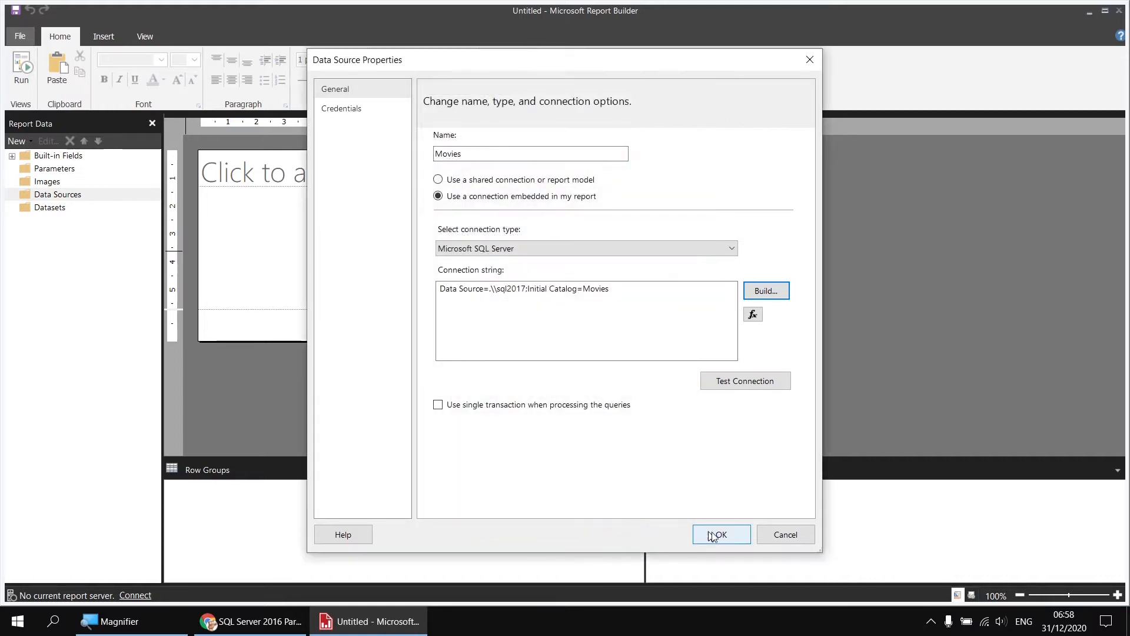
click(720, 534)
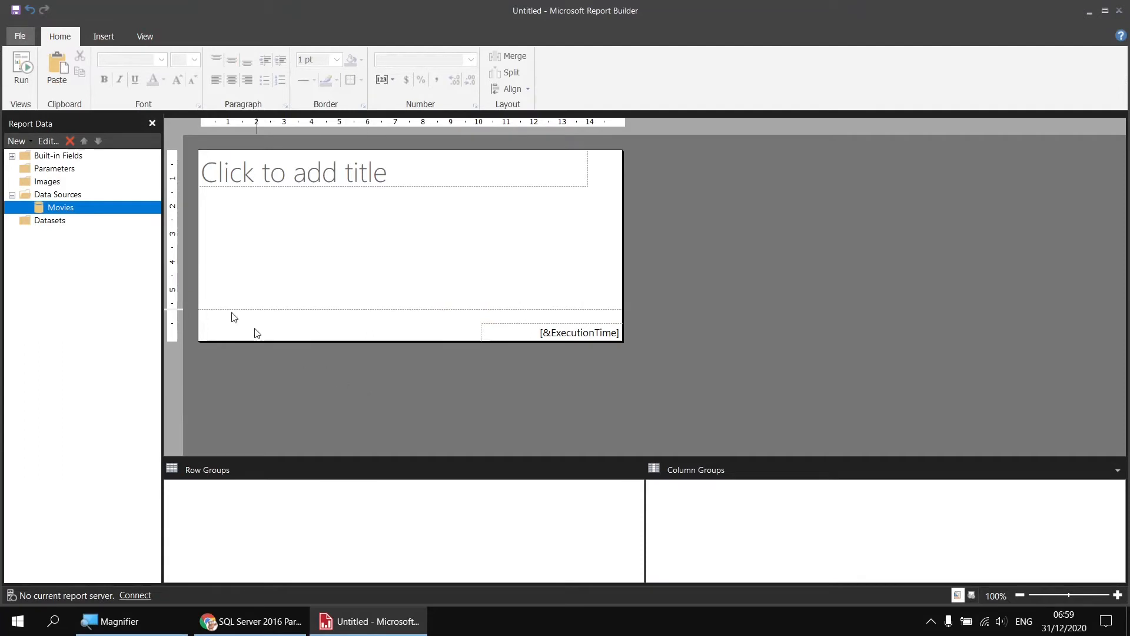
Add an embedded dataset named Films to the Movies data source and open its query designer
right_click(86, 209)
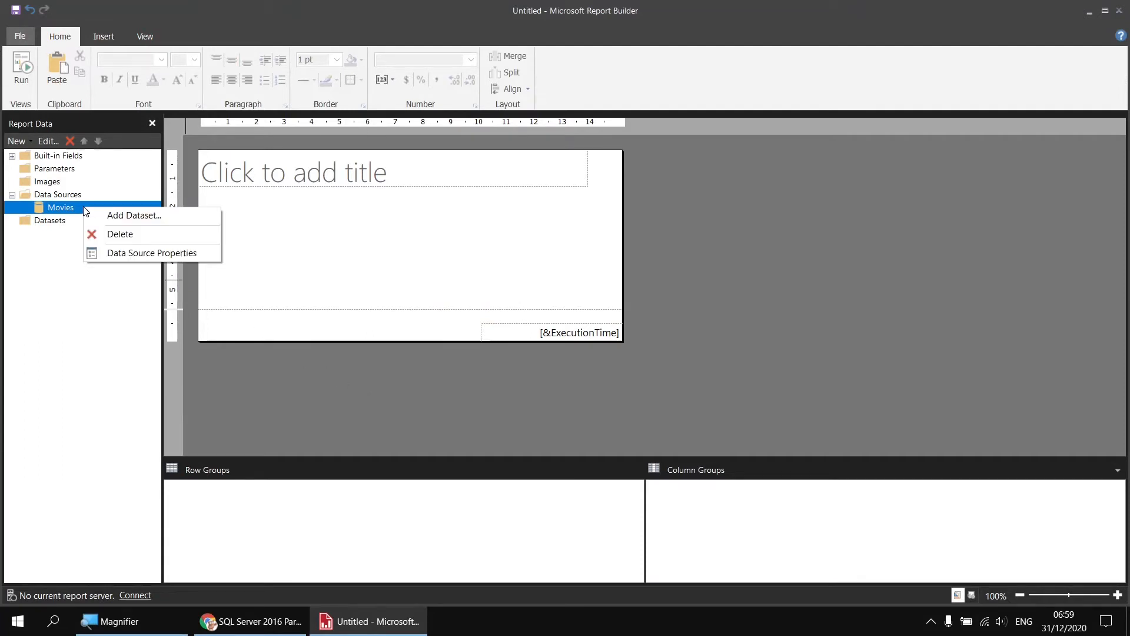
click(104, 216)
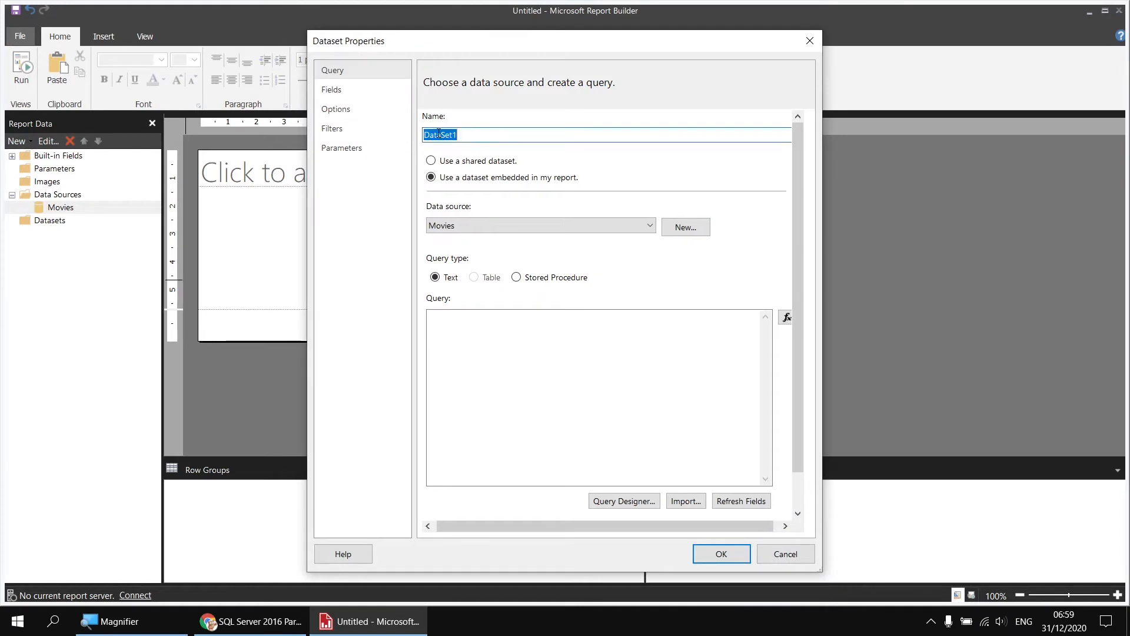
text(Films)
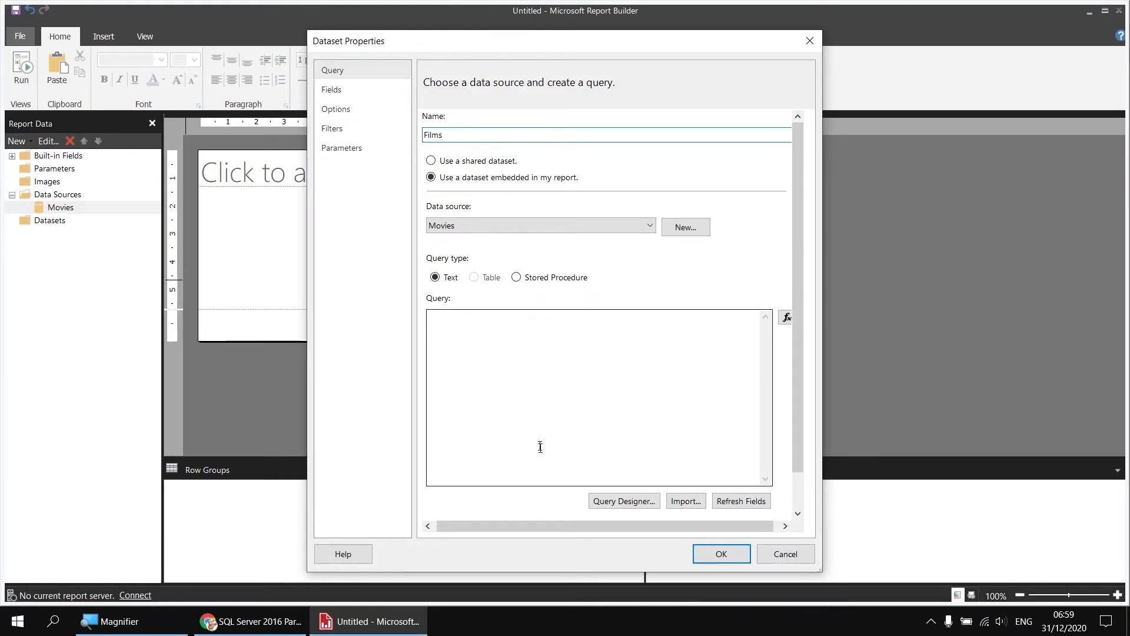
click(620, 506)
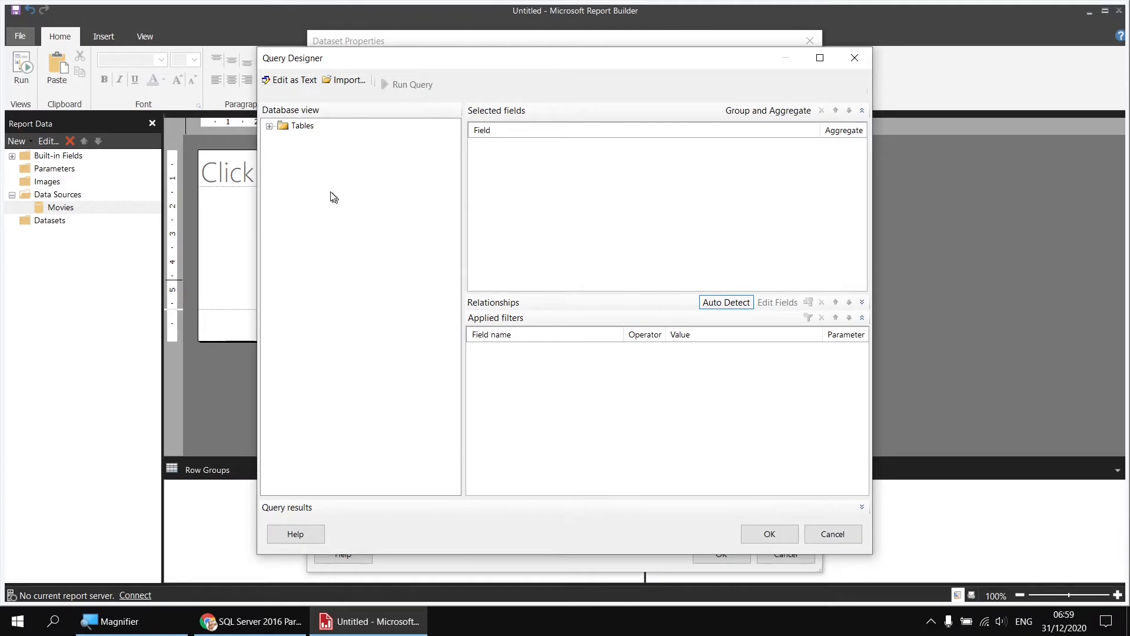
Include Title and OscarWins from the Film table and all fields of the Genre table in the query
click(270, 126)
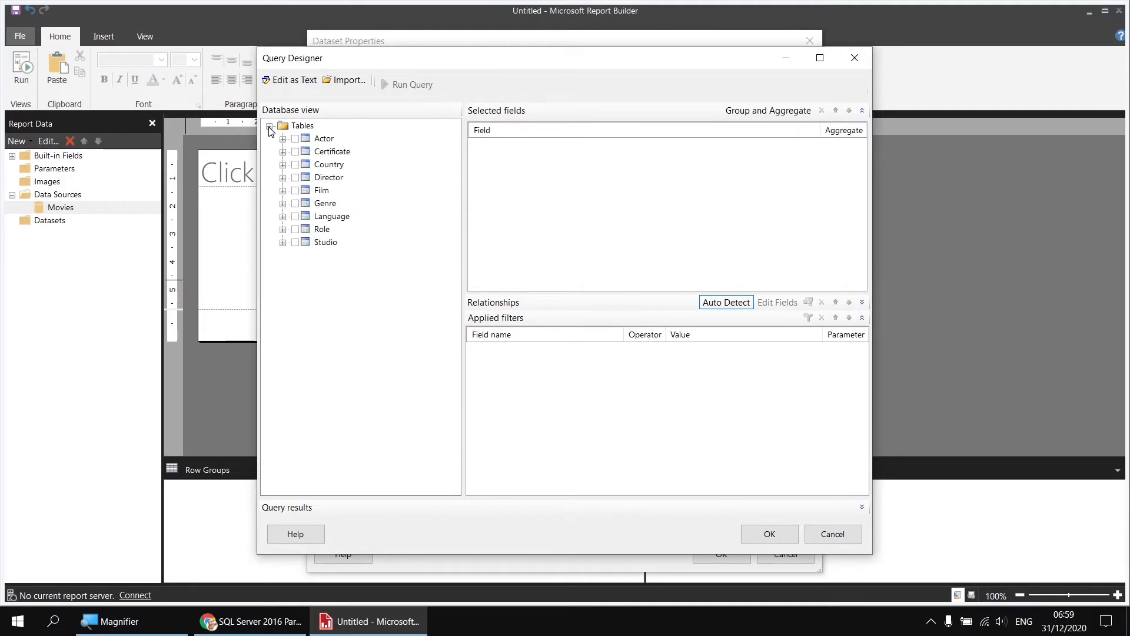
click(283, 191)
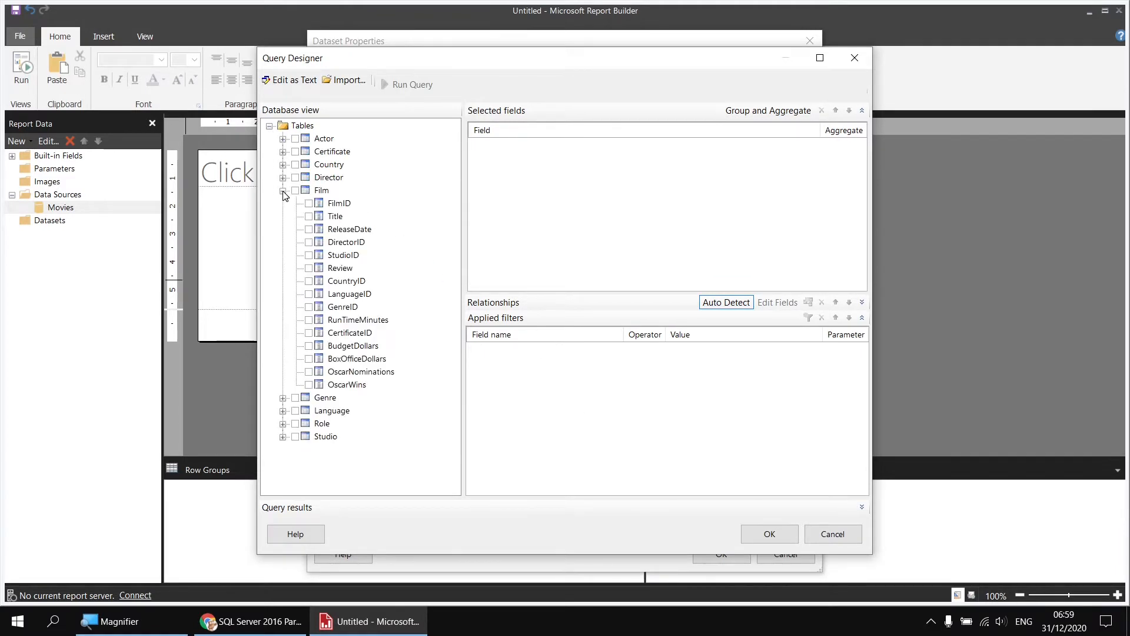
click(309, 217)
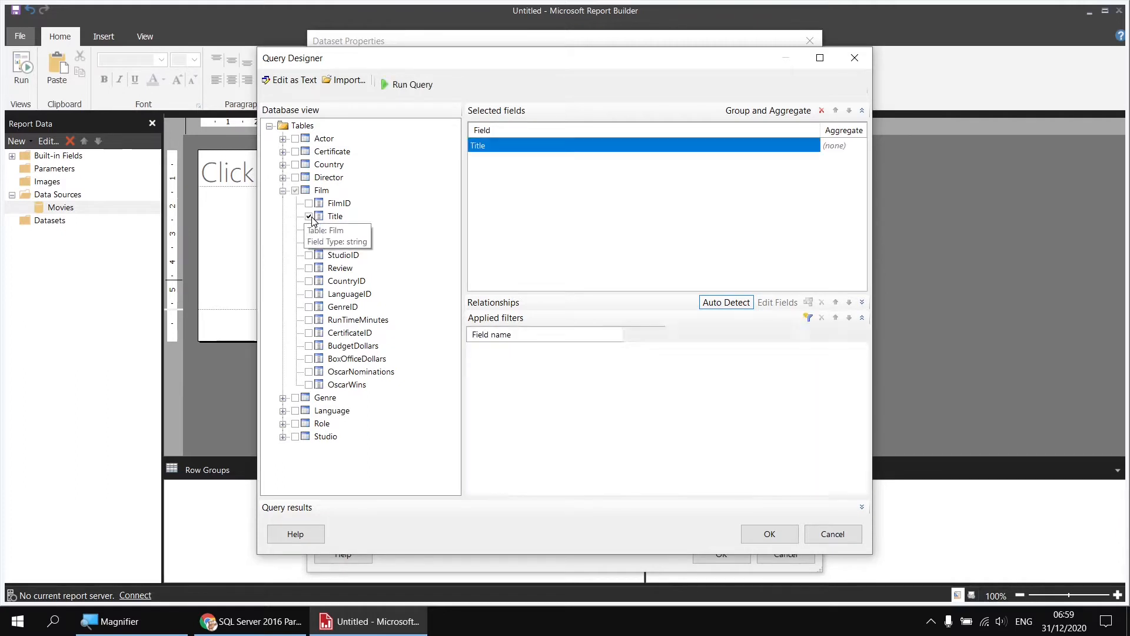
click(309, 385)
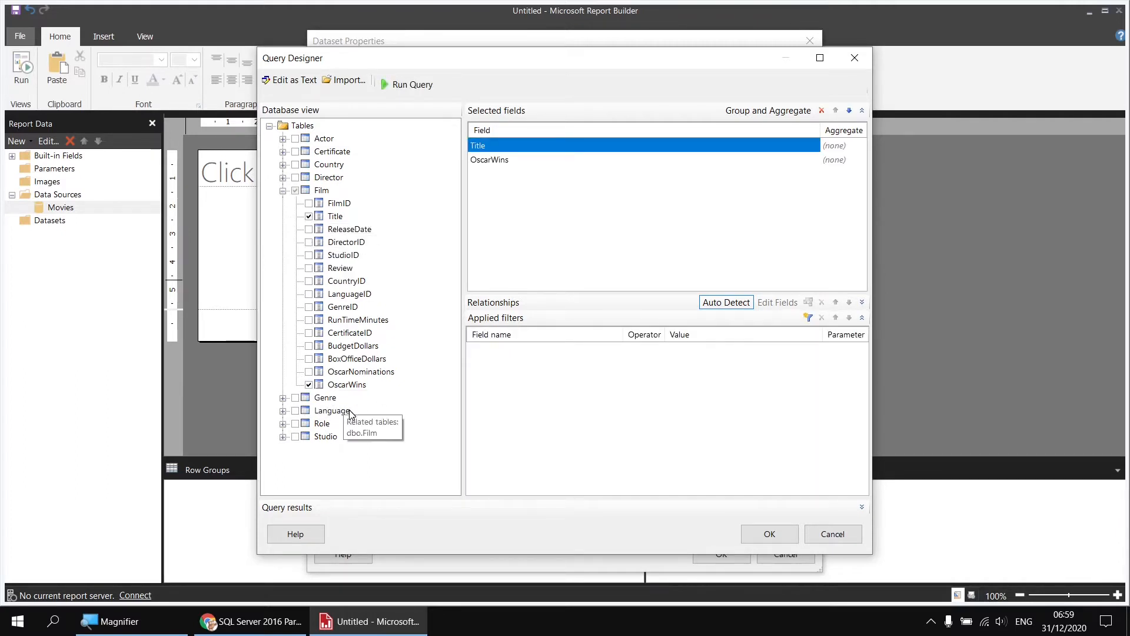
click(282, 398)
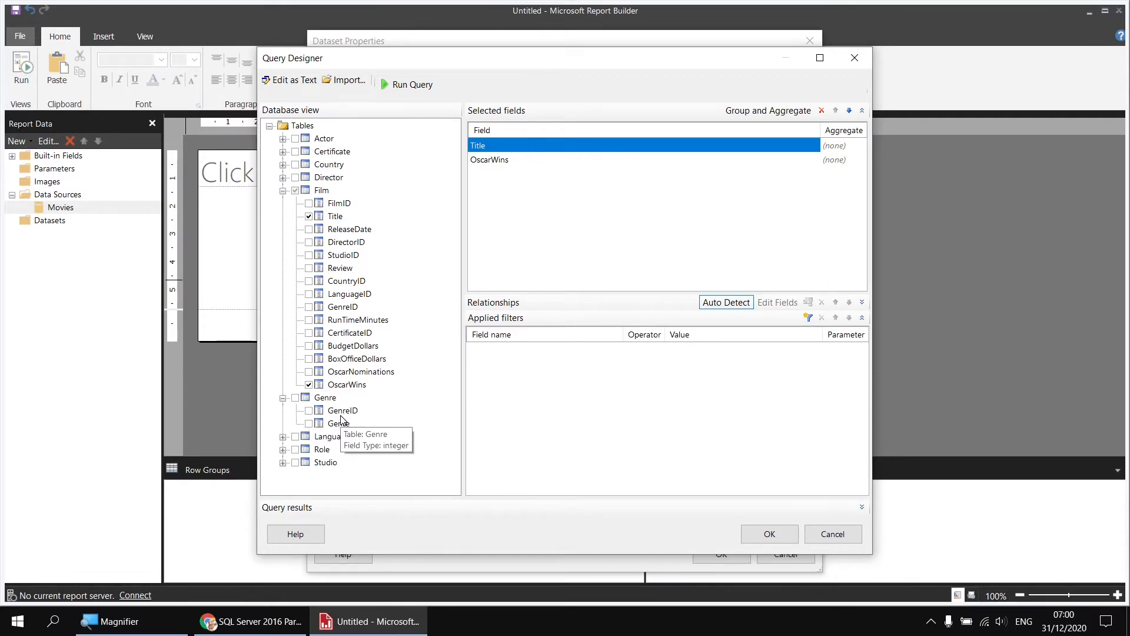
click(296, 399)
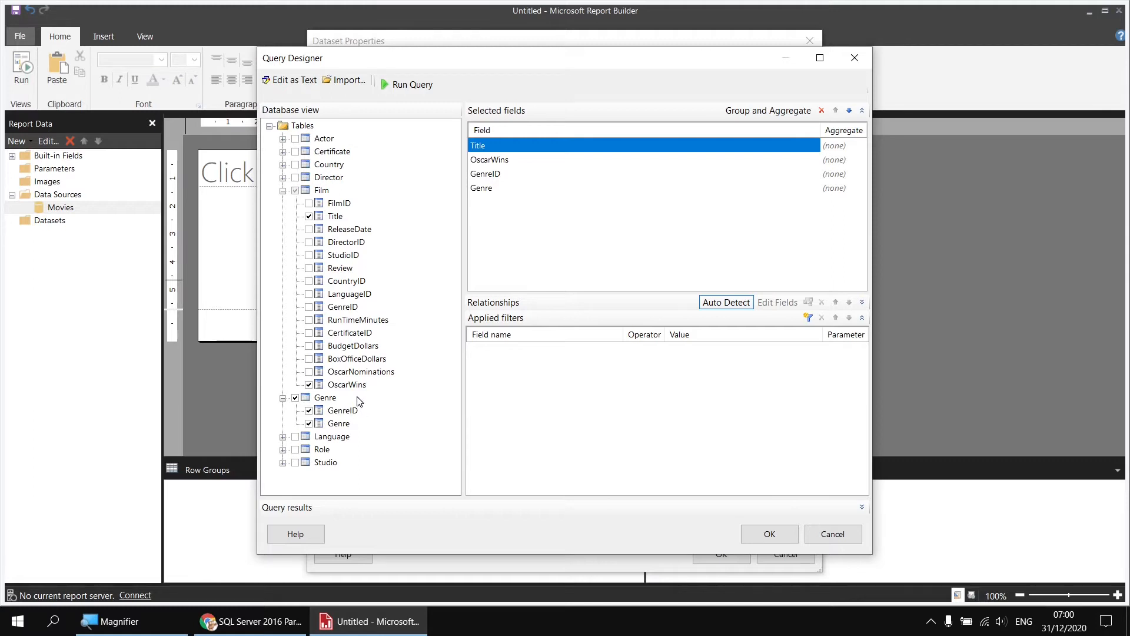
Filter the query to OscarWins is more than or equal to 1, and save the Films dataset
click(808, 319)
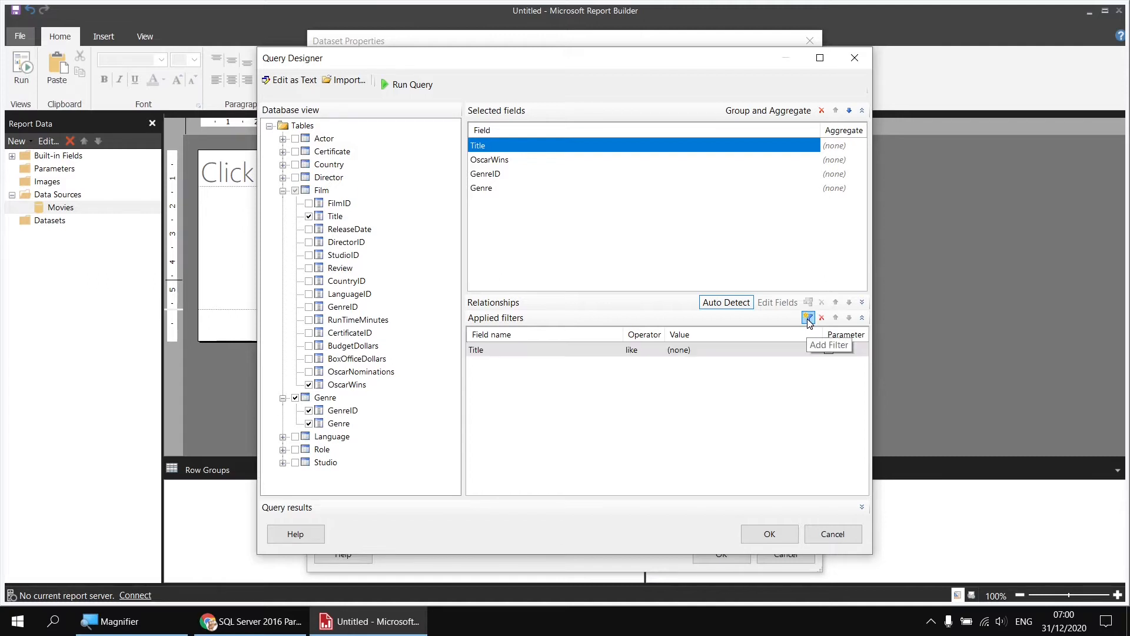
click(513, 351)
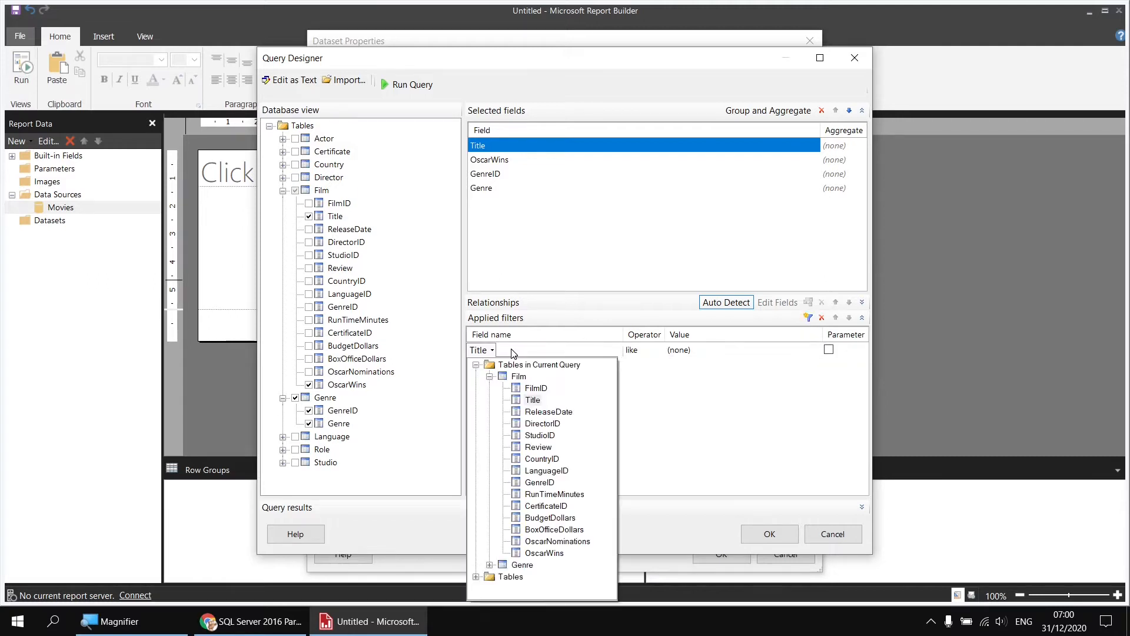
click(544, 553)
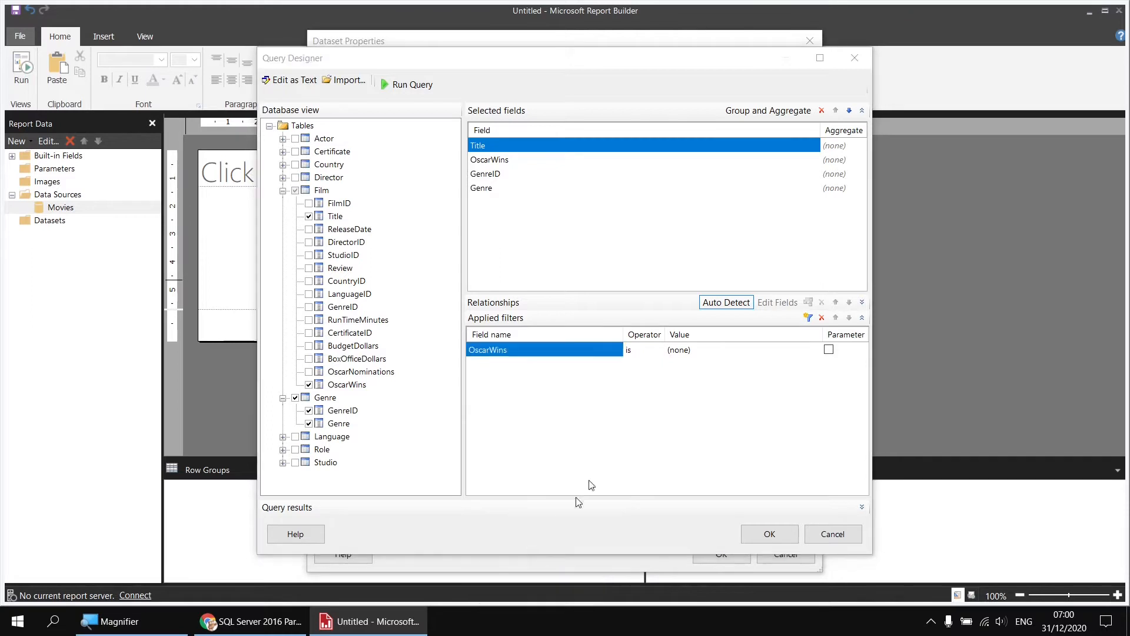
click(634, 352)
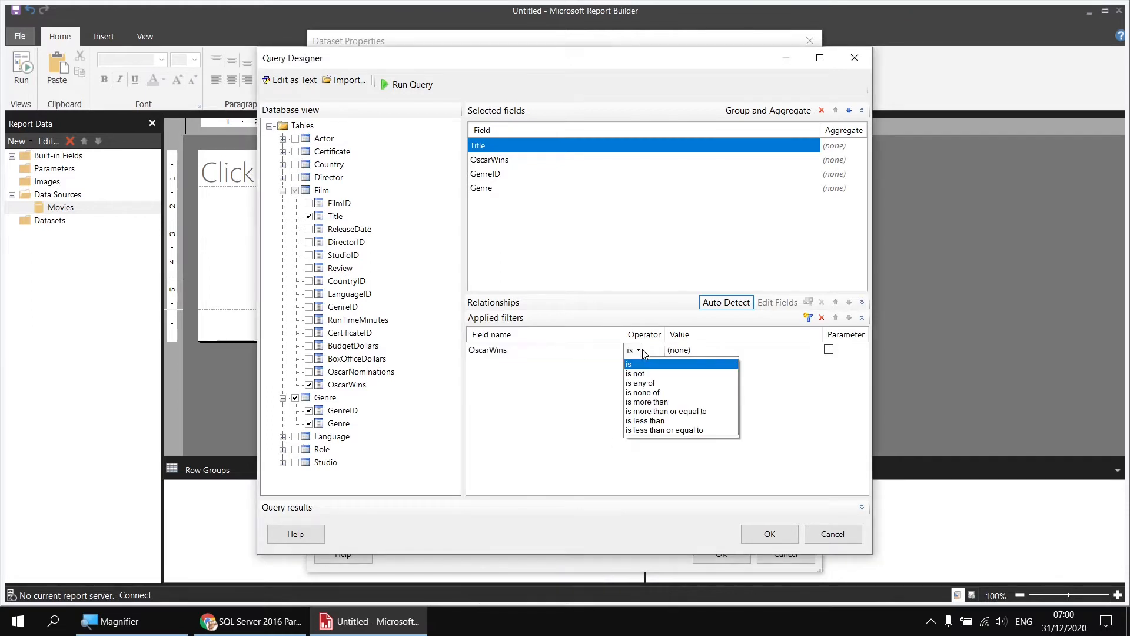
click(662, 406)
click(730, 351)
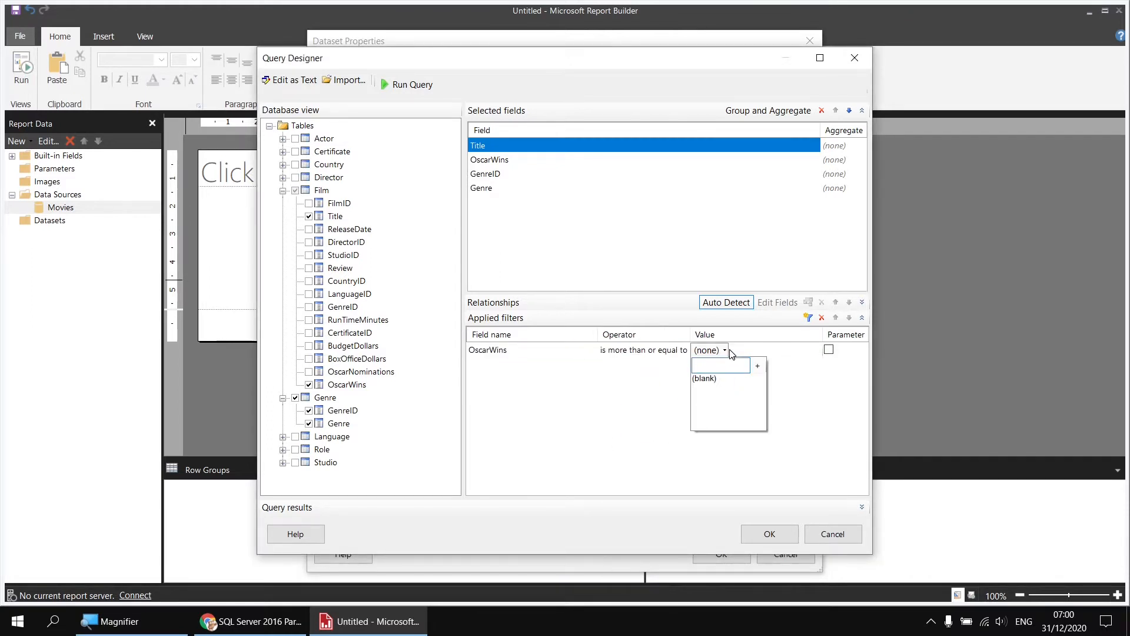
text(1)
key(Return)
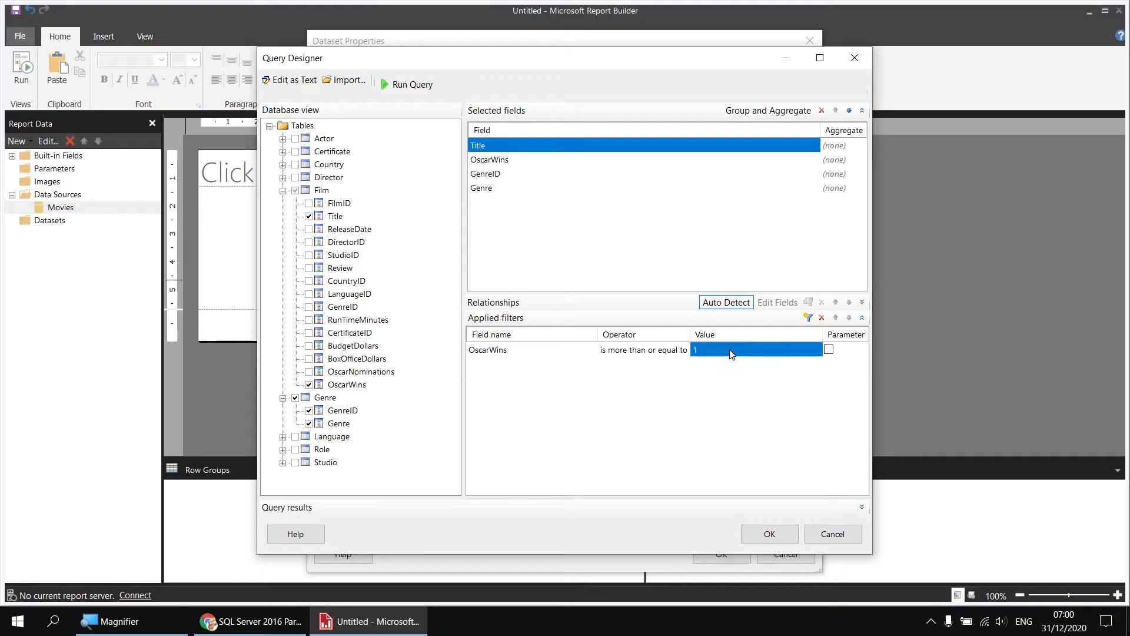
click(770, 534)
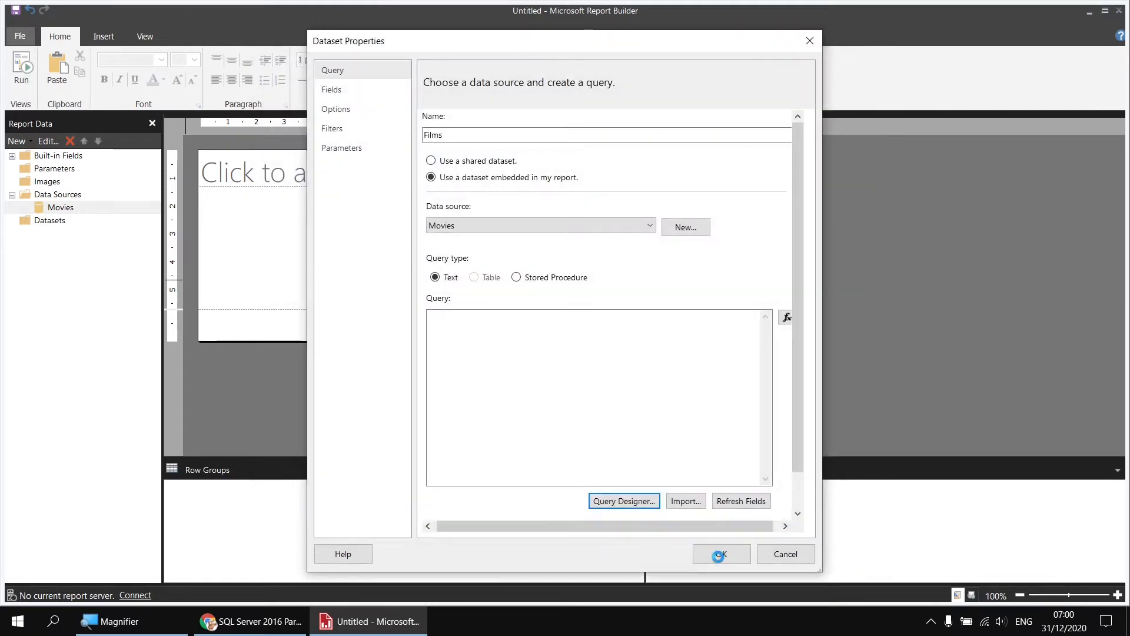
click(720, 554)
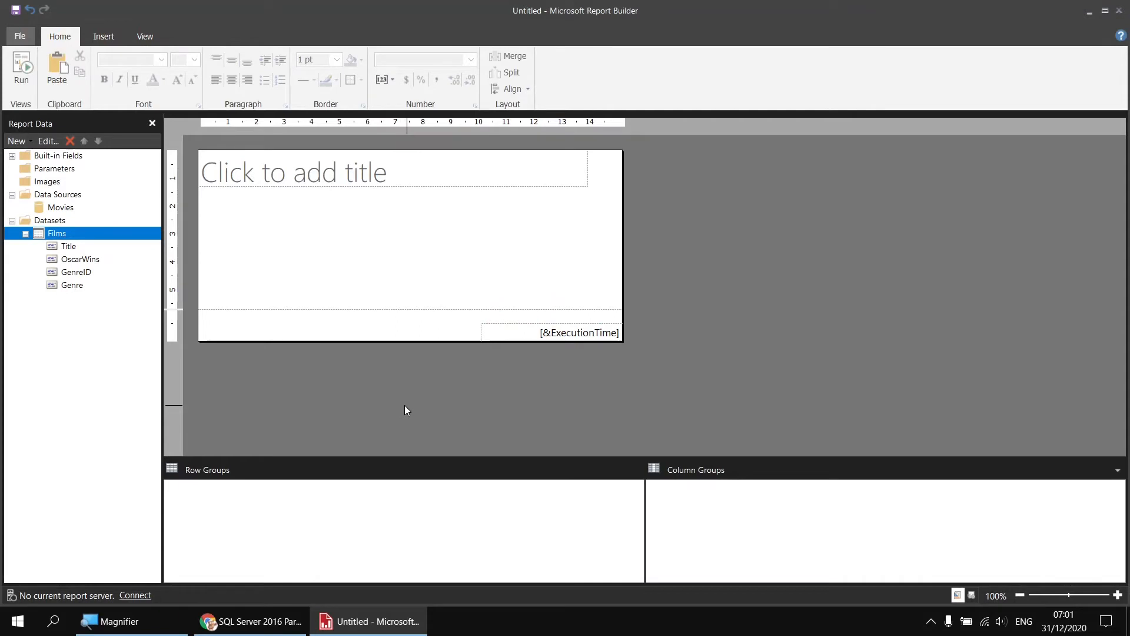
Delete the report's title text box and remove the page footer
drag(338, 207, 300, 174)
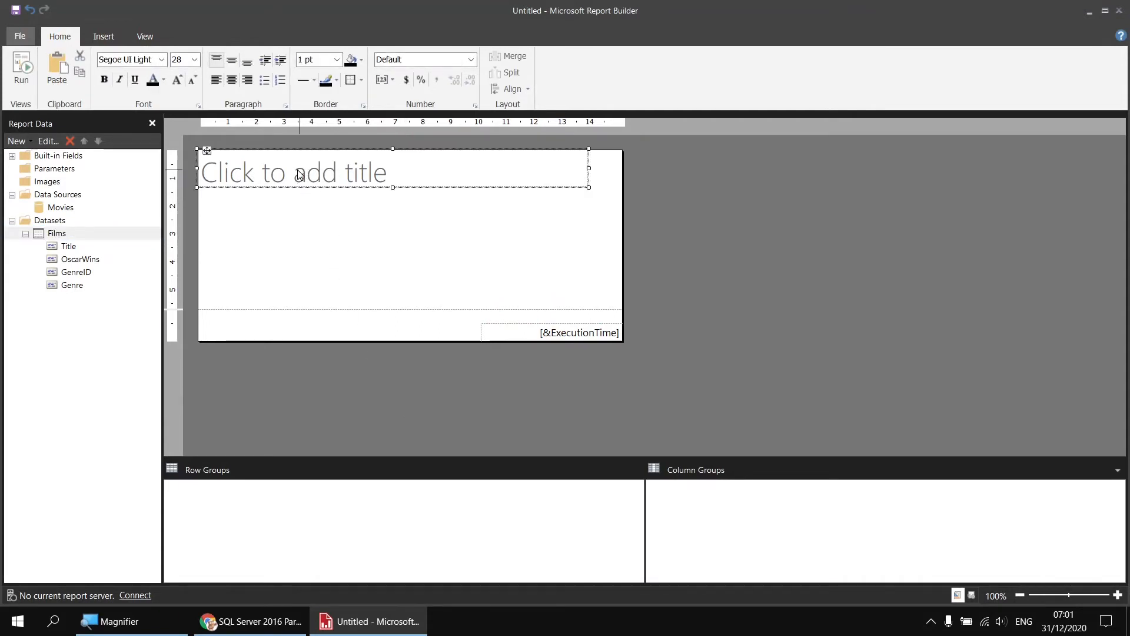
key(Delete)
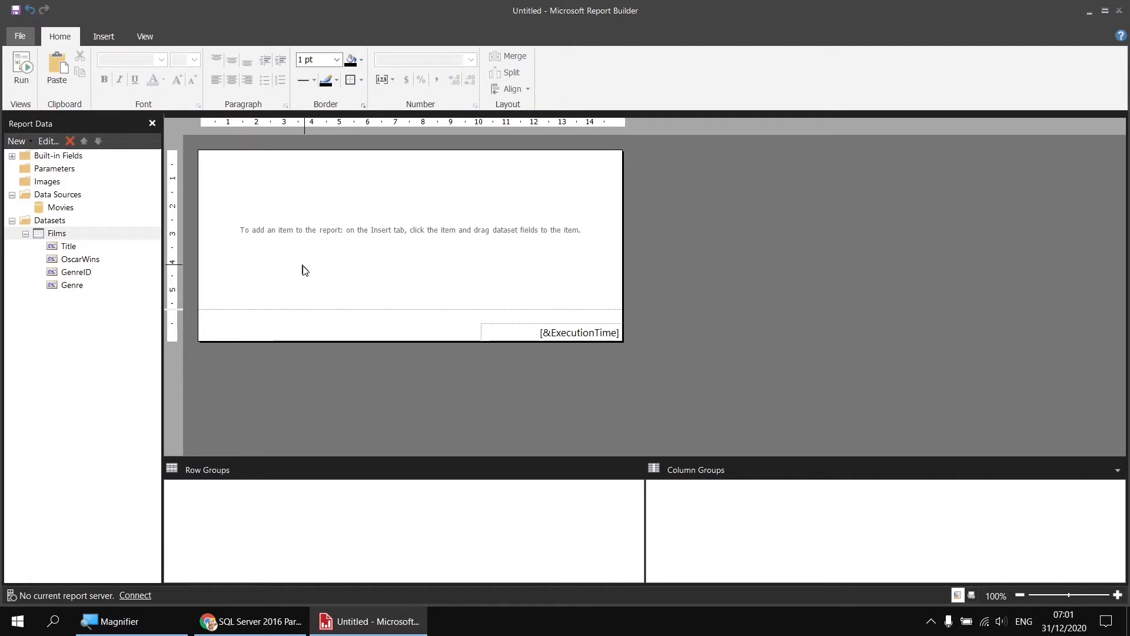
right_click(261, 319)
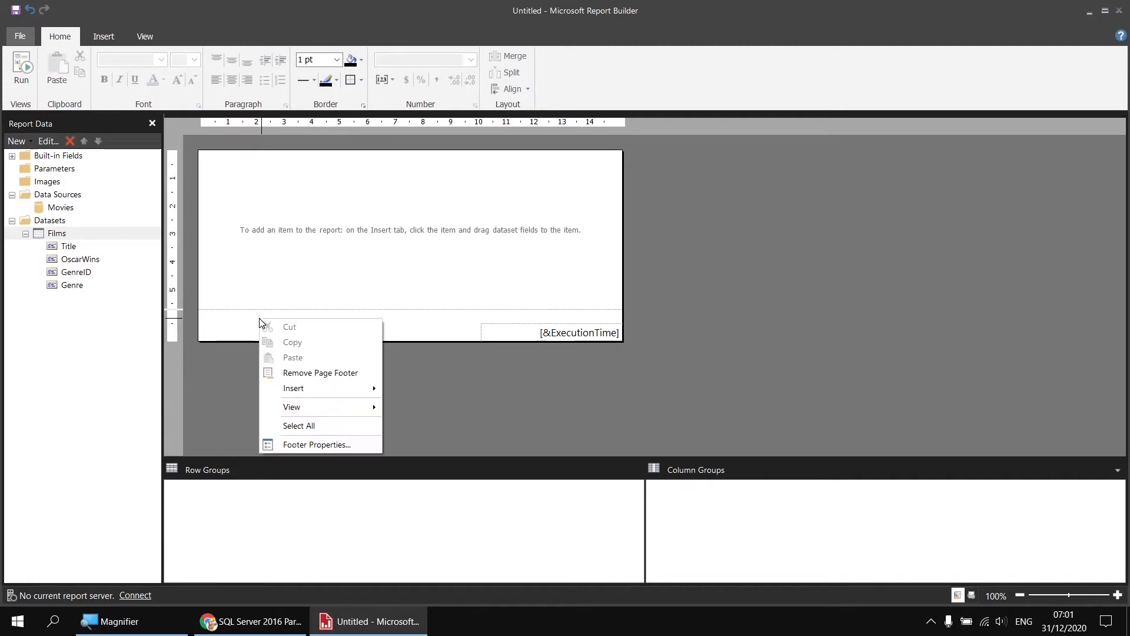
click(300, 373)
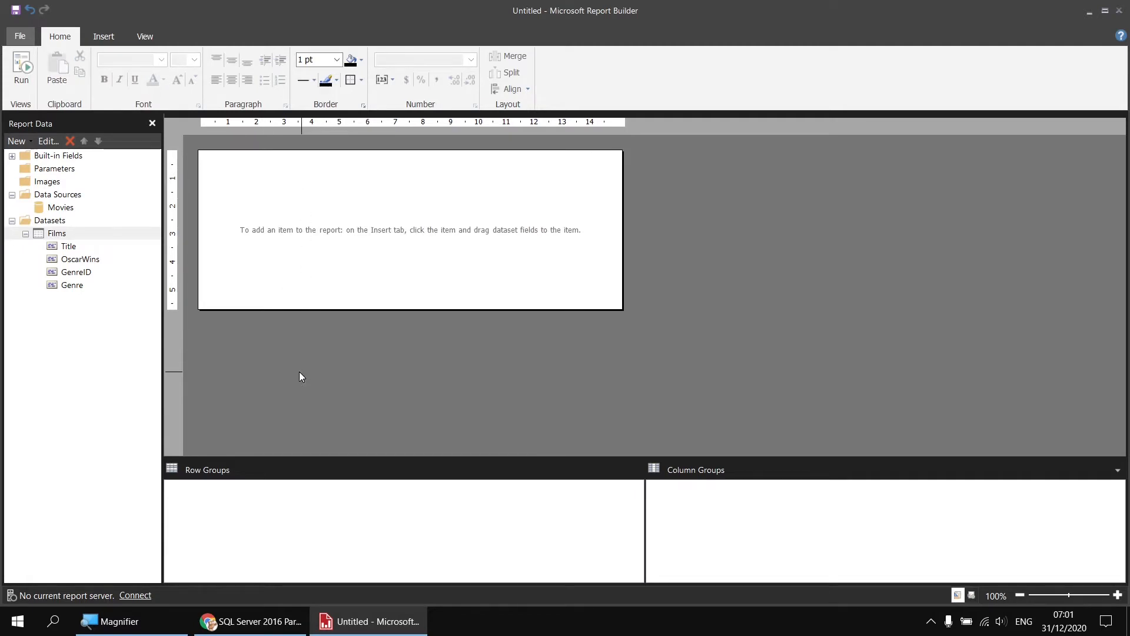
Insert a table in the report body, fill its first two detail cells with Title and OscarWins, and widen the Title column
right_click(200, 155)
mouse_move(246, 211)
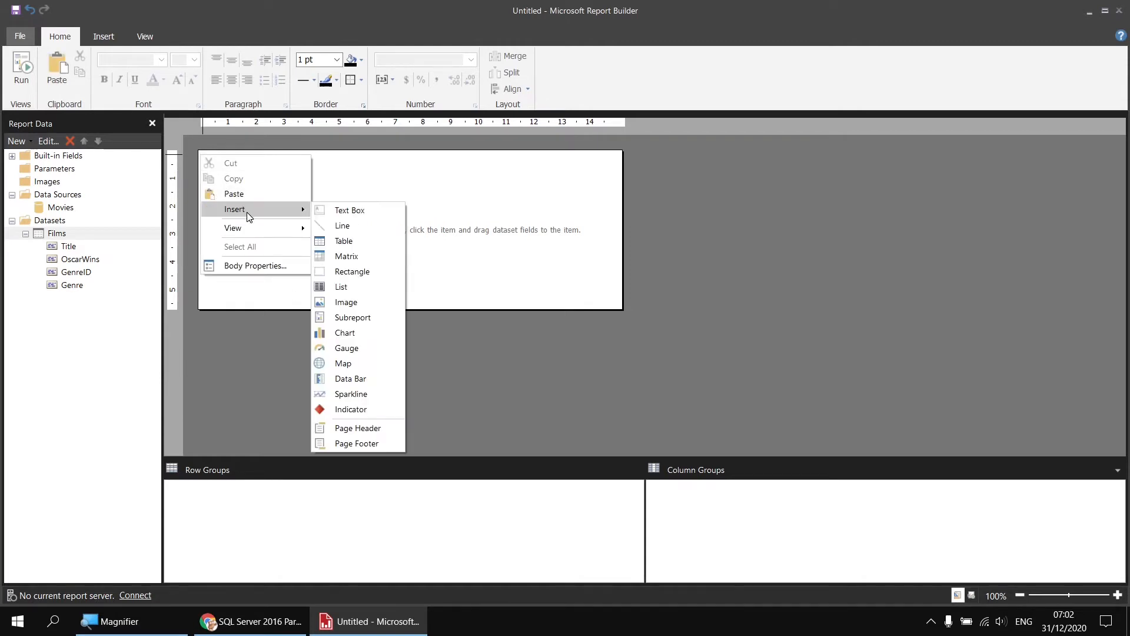
click(344, 242)
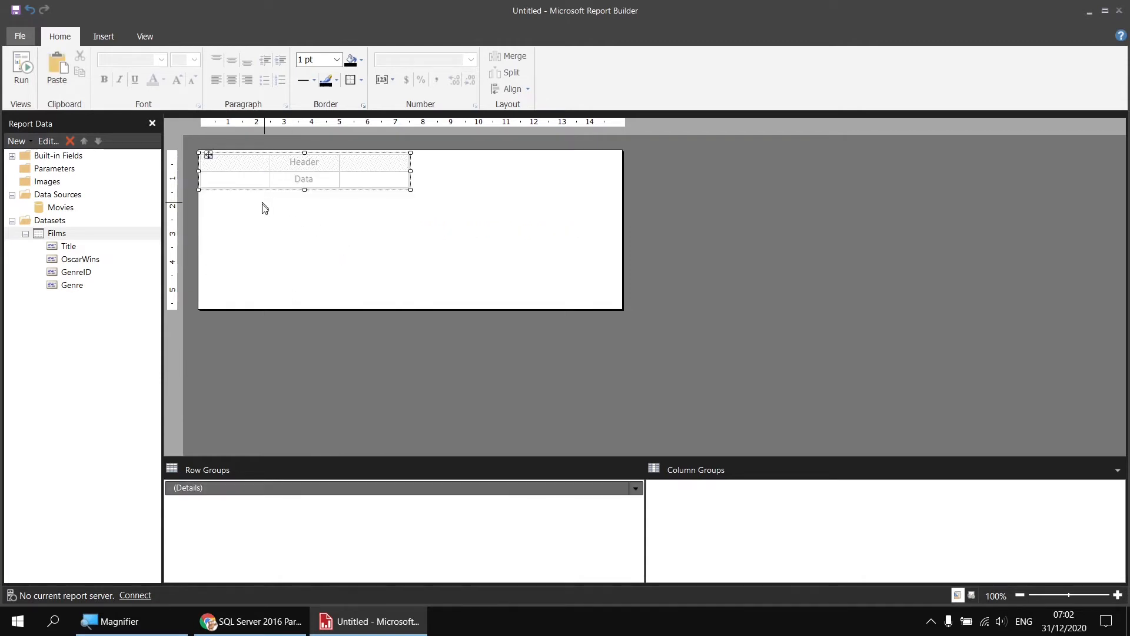
click(265, 179)
click(289, 190)
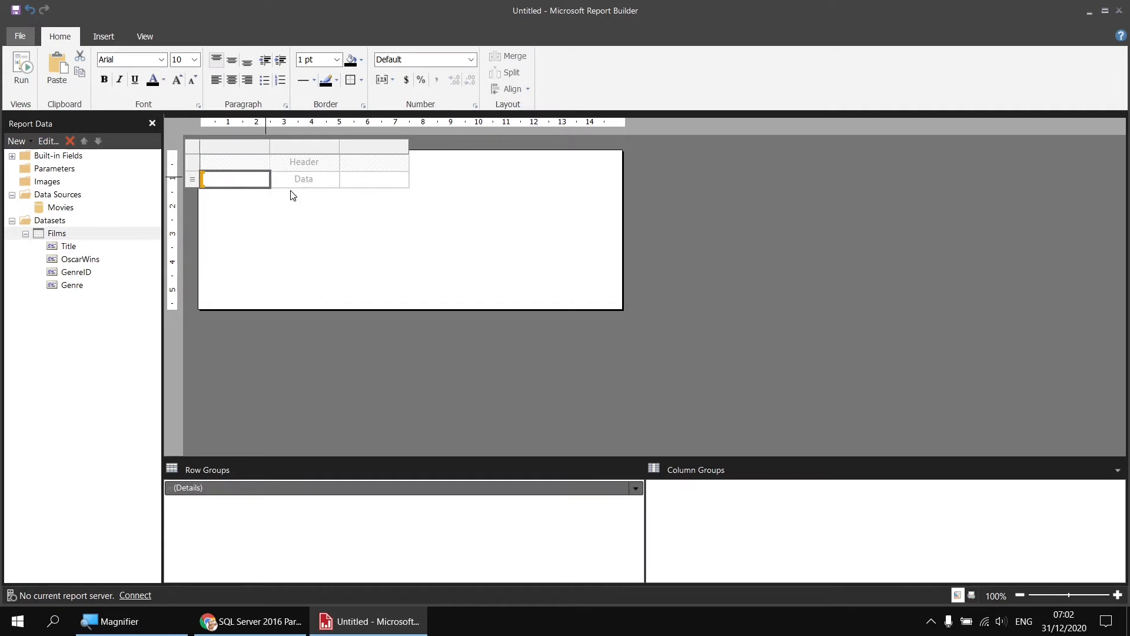
click(334, 179)
click(361, 208)
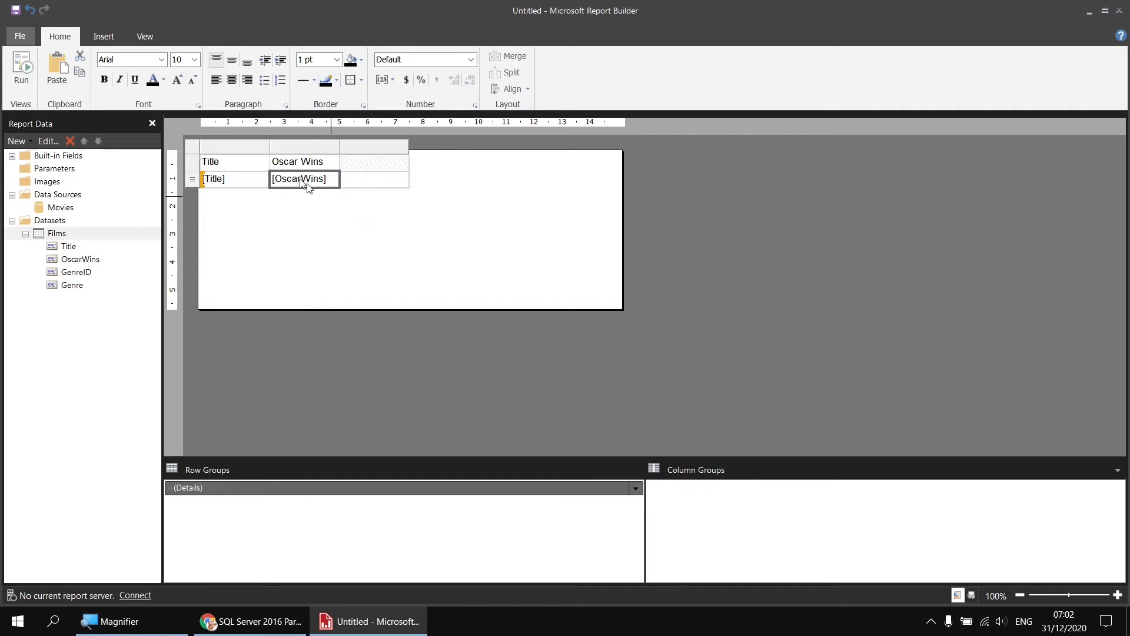
click(269, 147)
drag(270, 148, 418, 148)
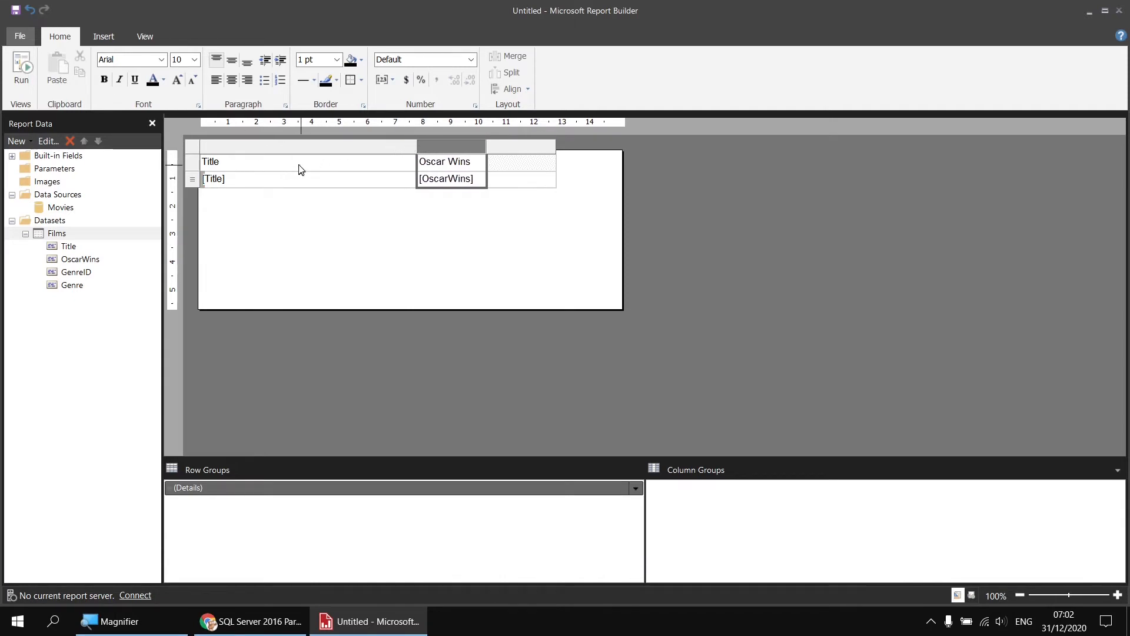
Select all the table cells, then preview the report and return to the design
drag(299, 169, 492, 179)
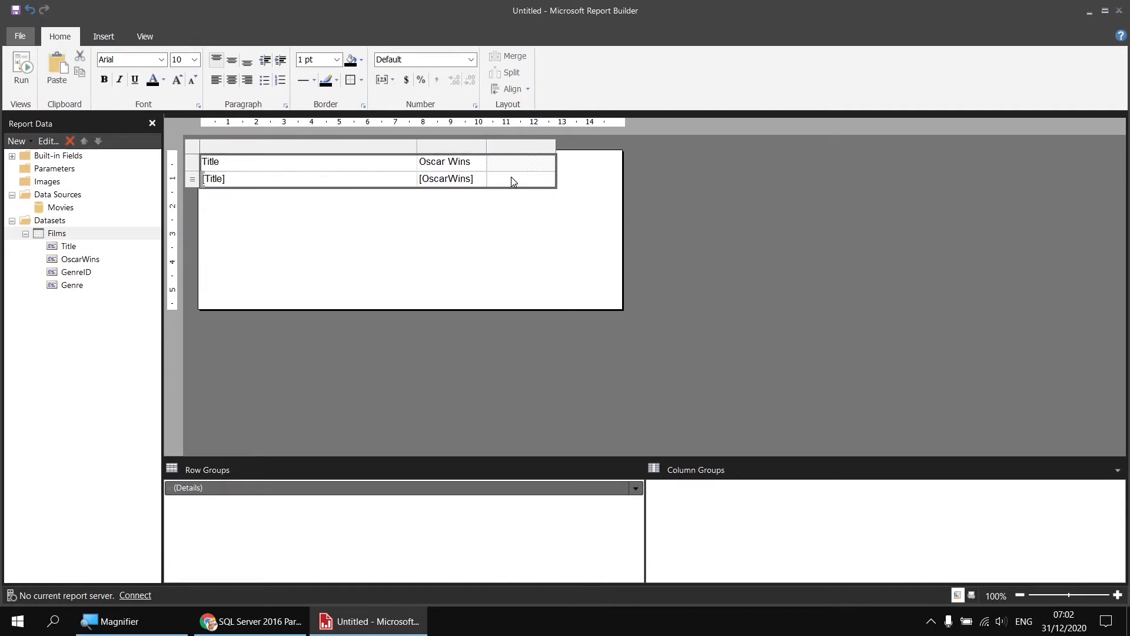
mouse_move(513, 178)
click(21, 68)
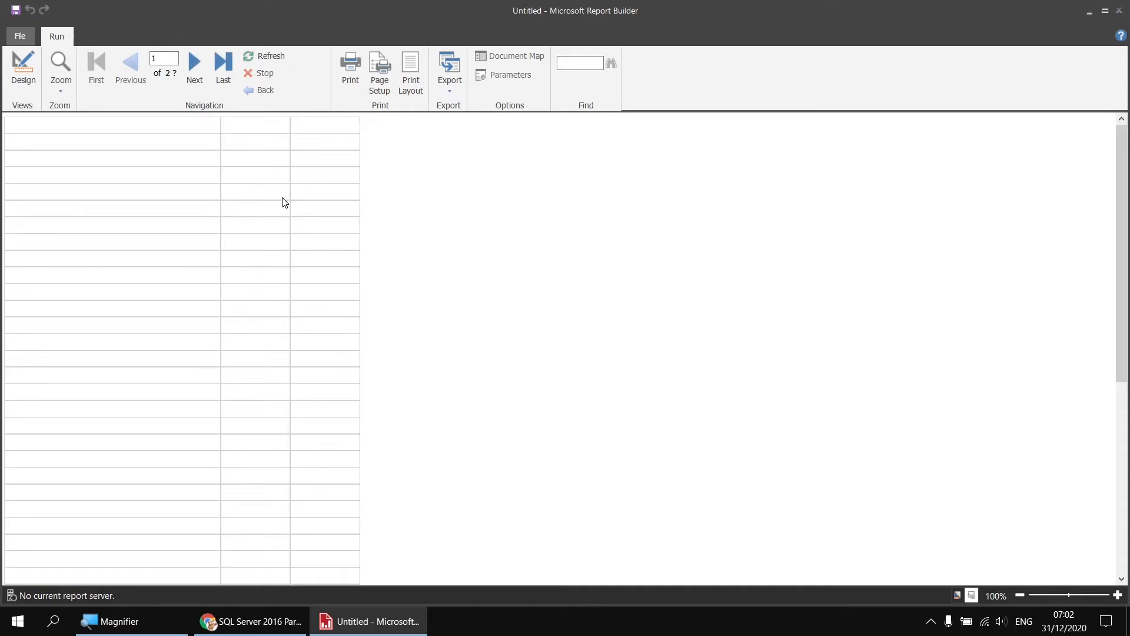
click(24, 70)
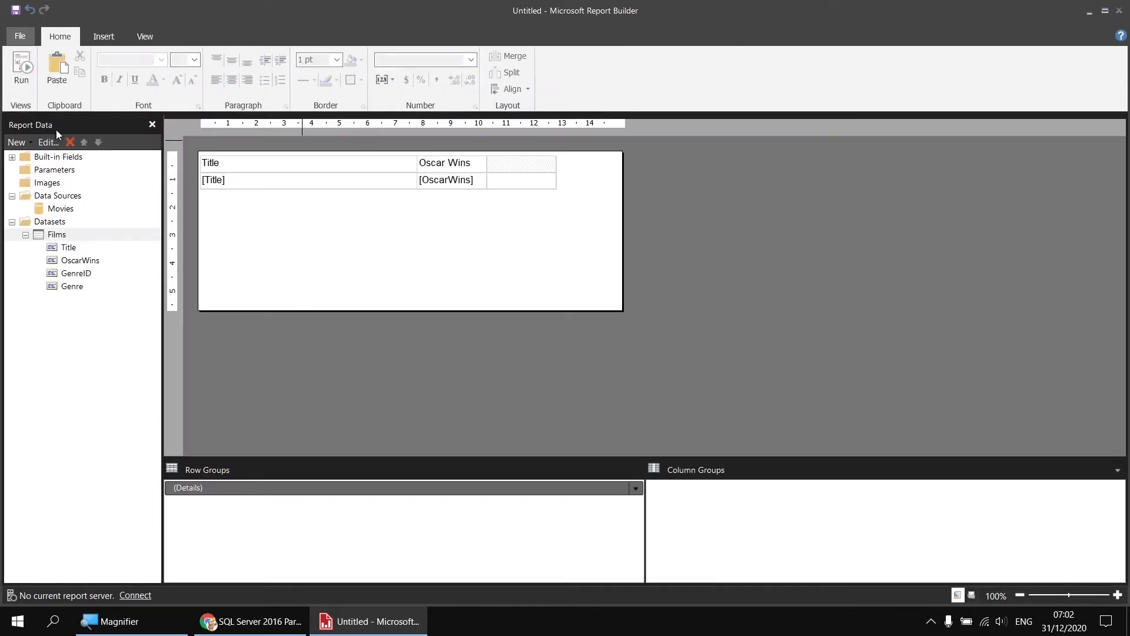
Reapply the font of all table cells by switching it to Arial Black and back to Arial
click(272, 171)
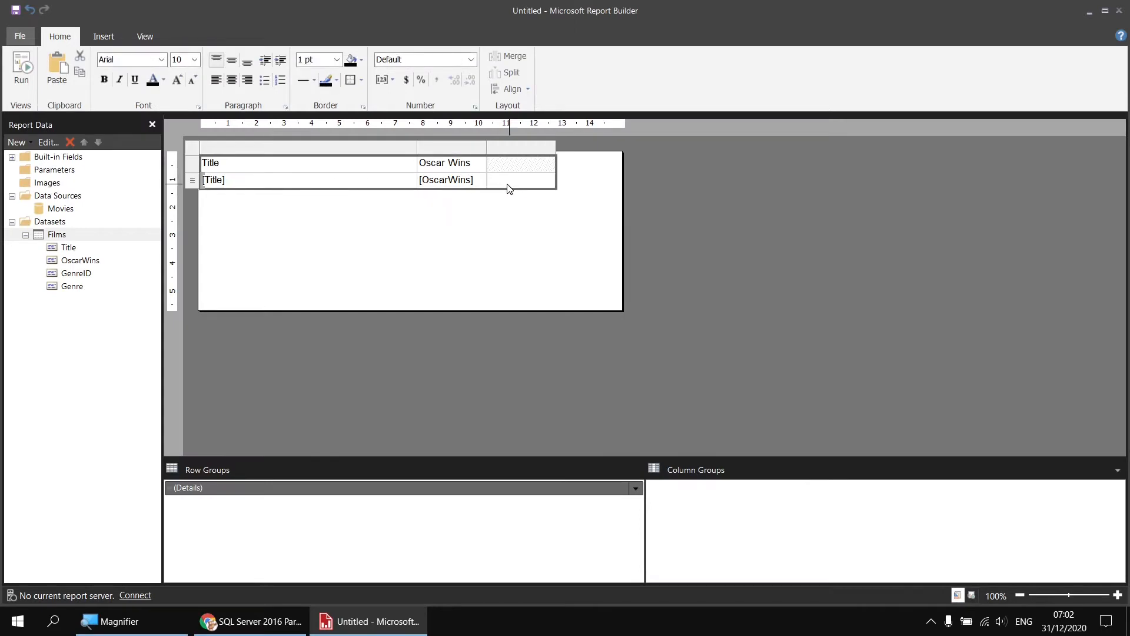
click(160, 60)
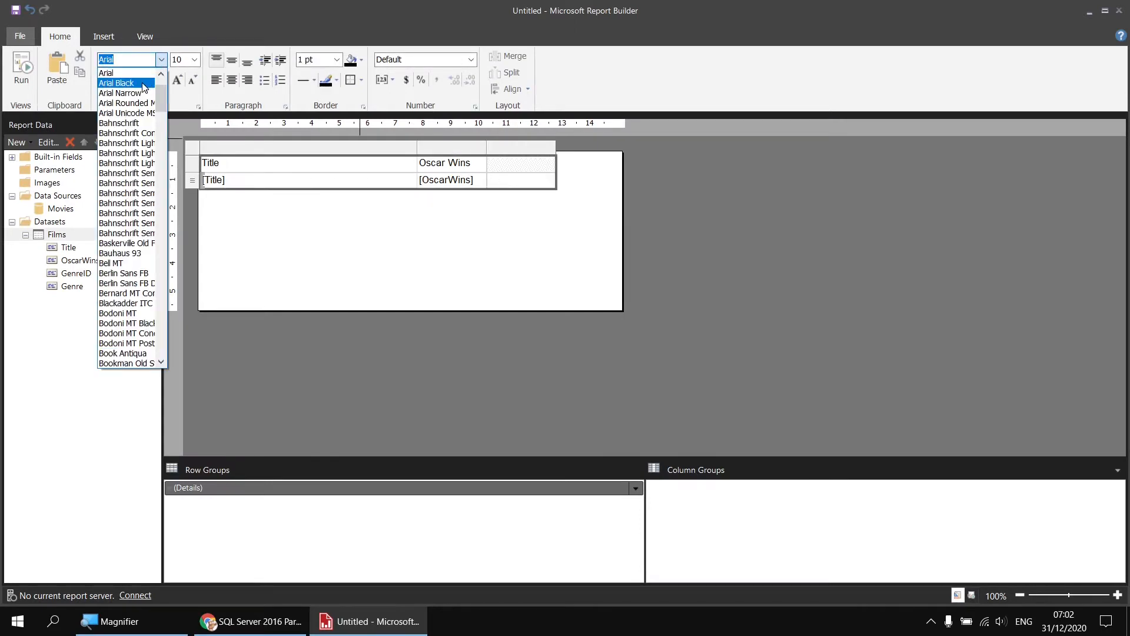
click(144, 86)
click(161, 59)
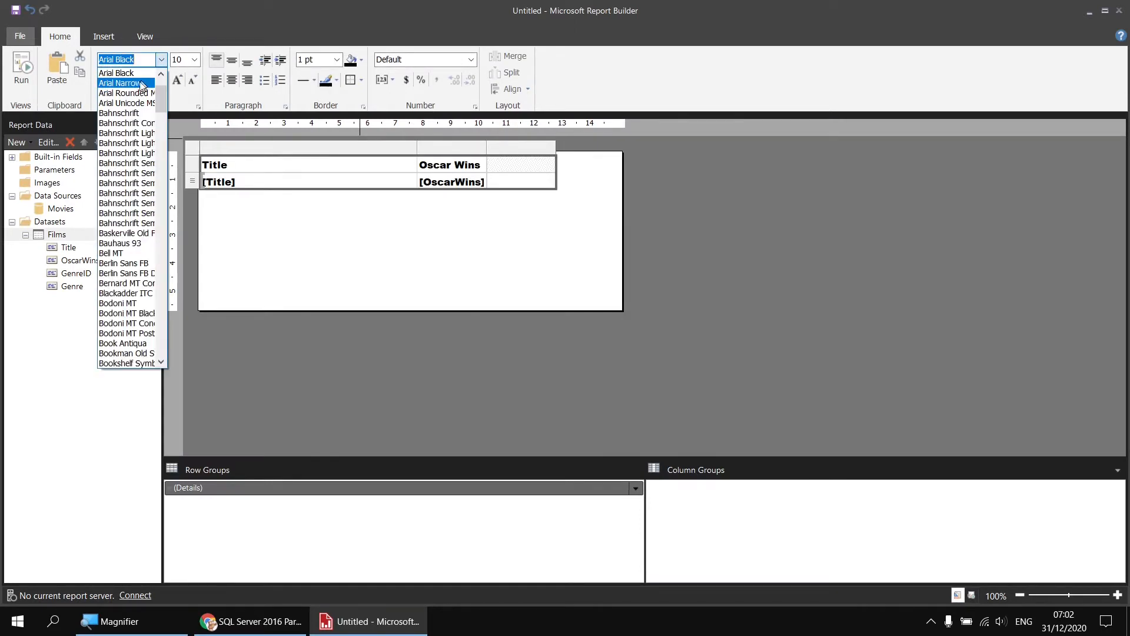
scroll(142, 88, up, 2)
click(145, 101)
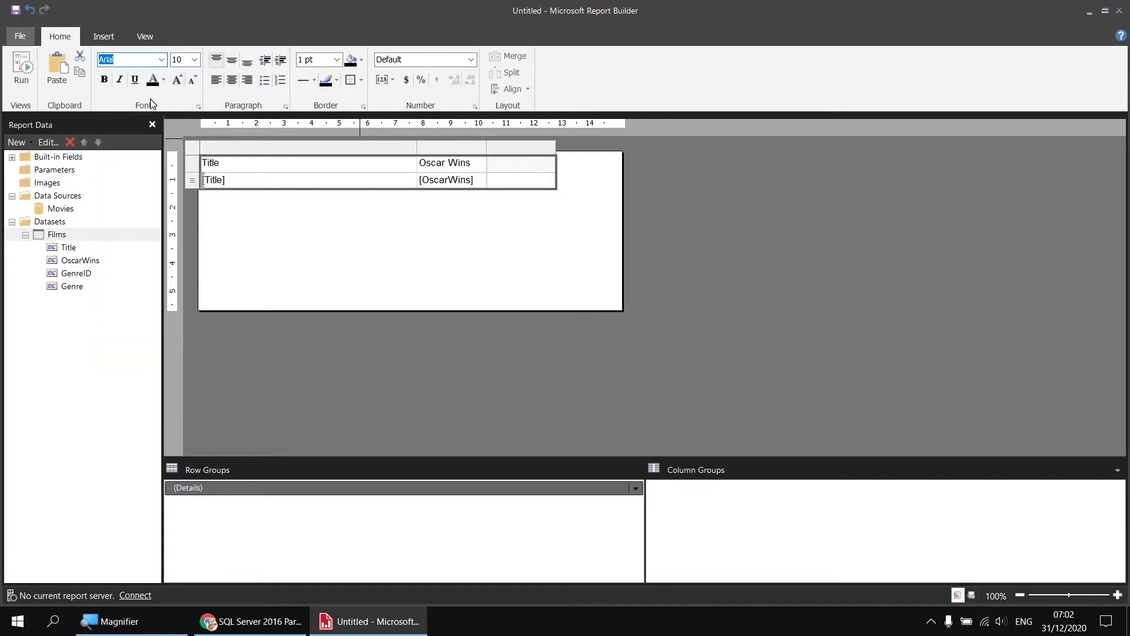
Preview the report, return to the design and move the table into the top-left corner of the body
click(32, 79)
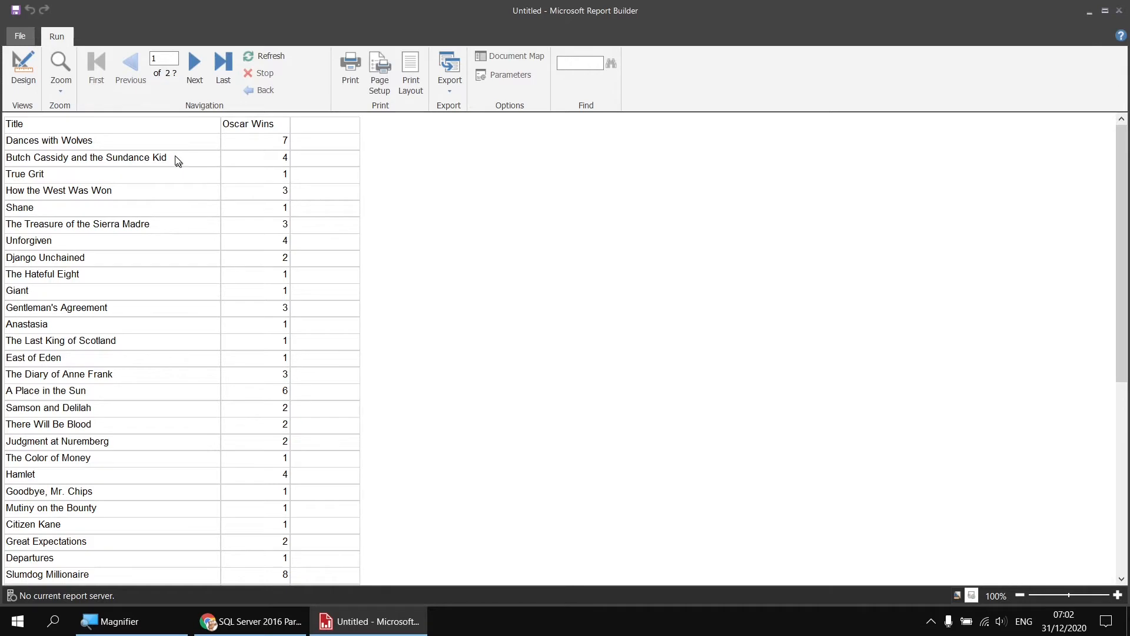
click(23, 69)
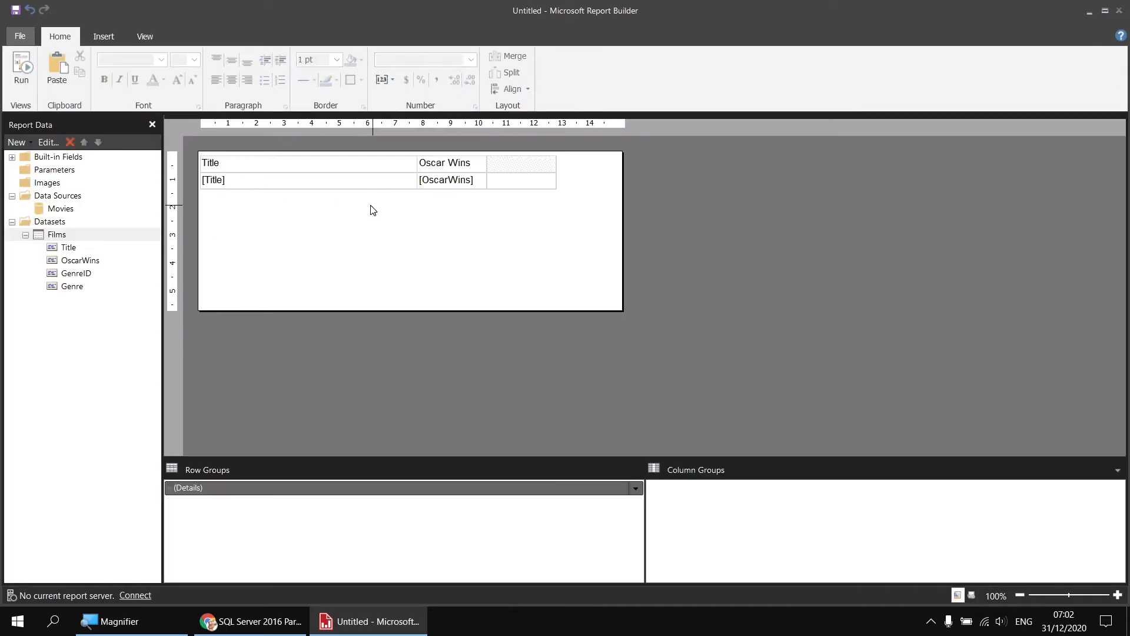
click(305, 184)
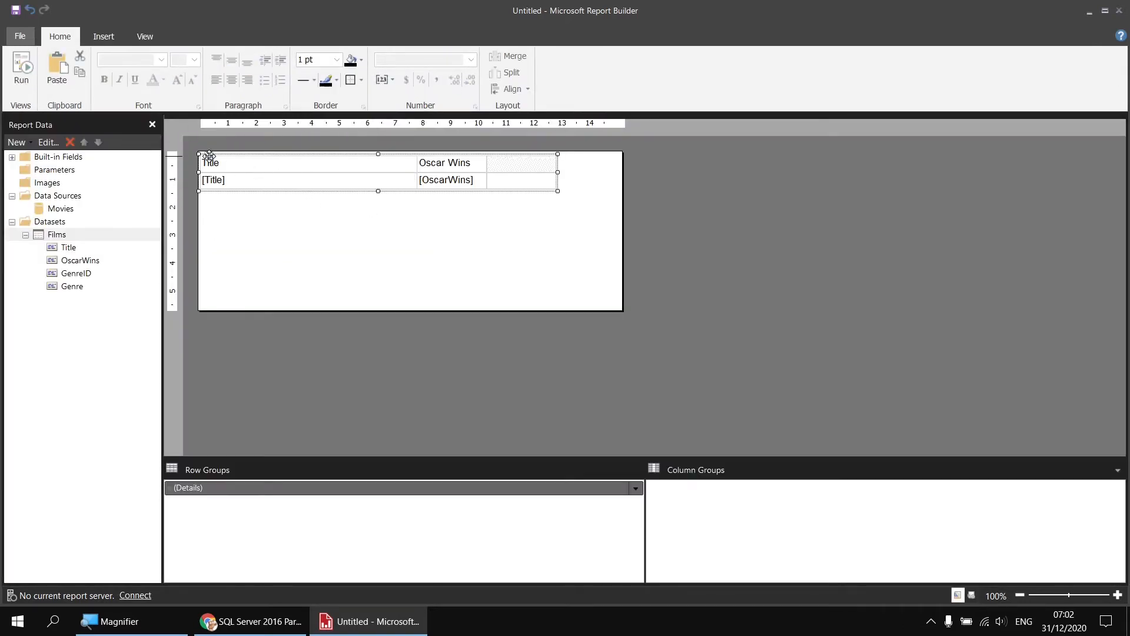
drag(209, 155, 207, 152)
Format the table's header row with a slate-blue fill and bold white text, and preview the result
click(194, 160)
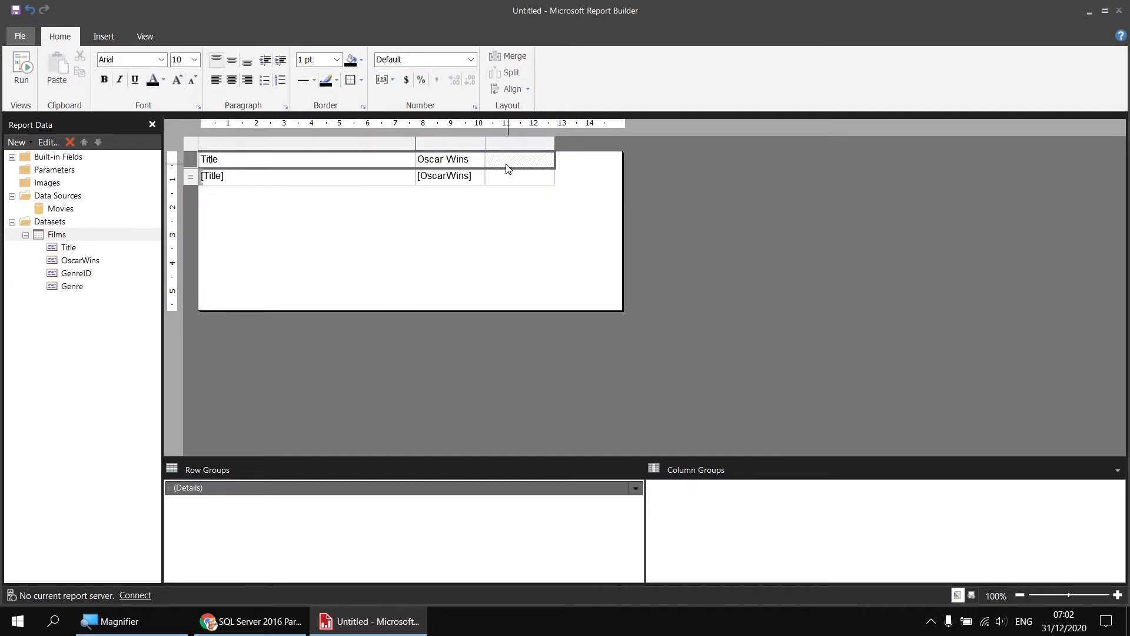
click(362, 61)
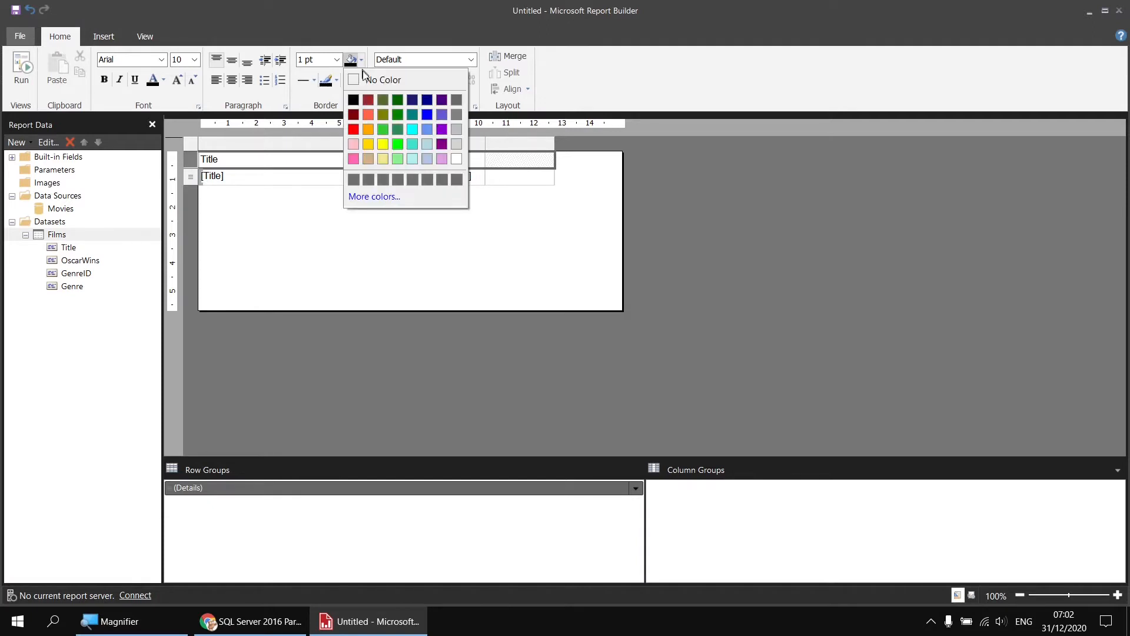
click(440, 114)
click(163, 80)
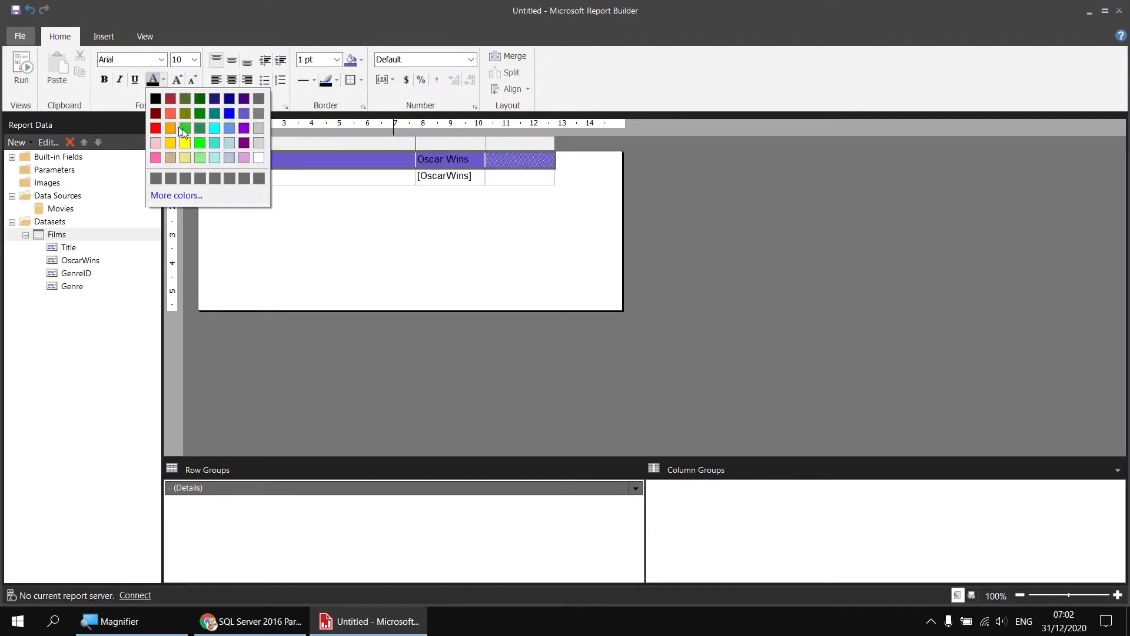
click(259, 158)
click(105, 80)
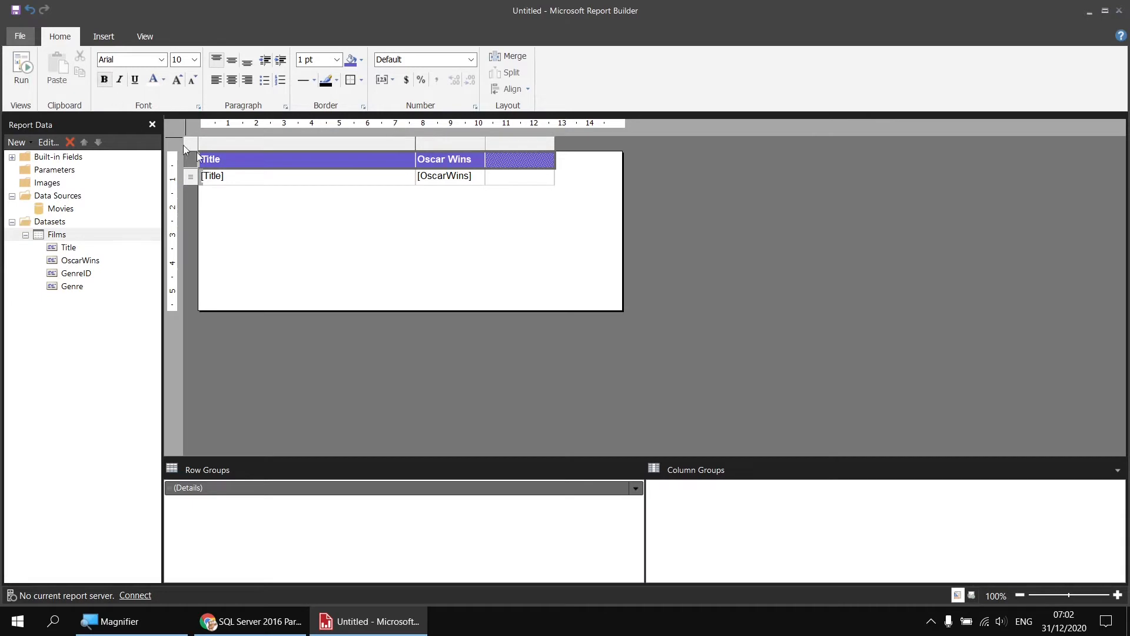
click(22, 66)
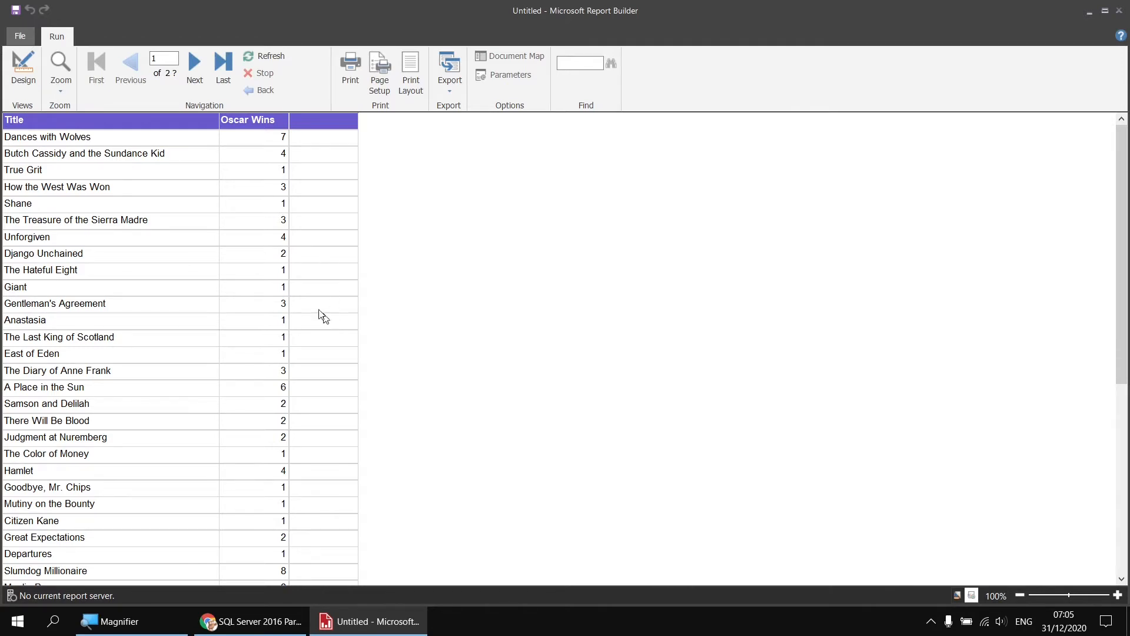
click(22, 70)
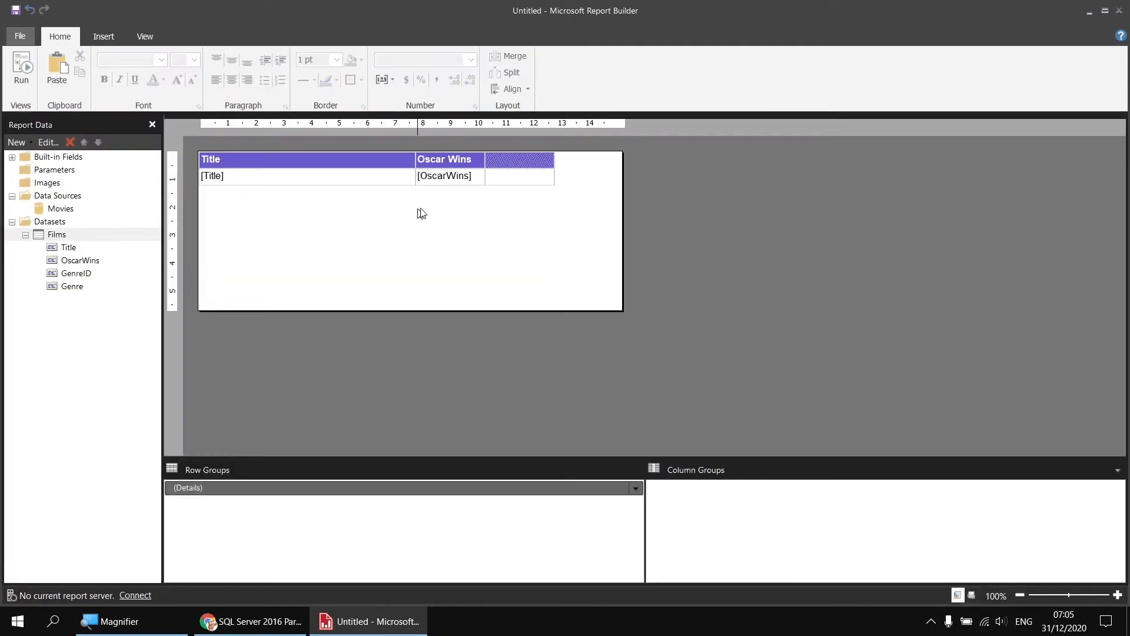
Give the empty detail cell beside OscarWins the expression =RowNumber(Nothing), and preview the report
right_click(512, 182)
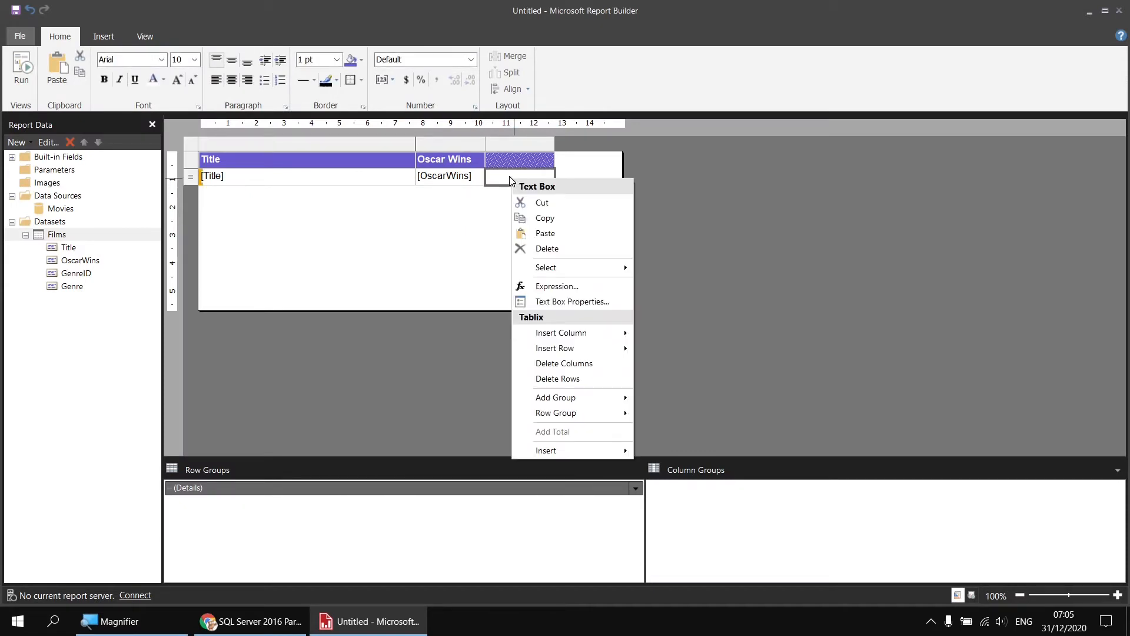
click(556, 287)
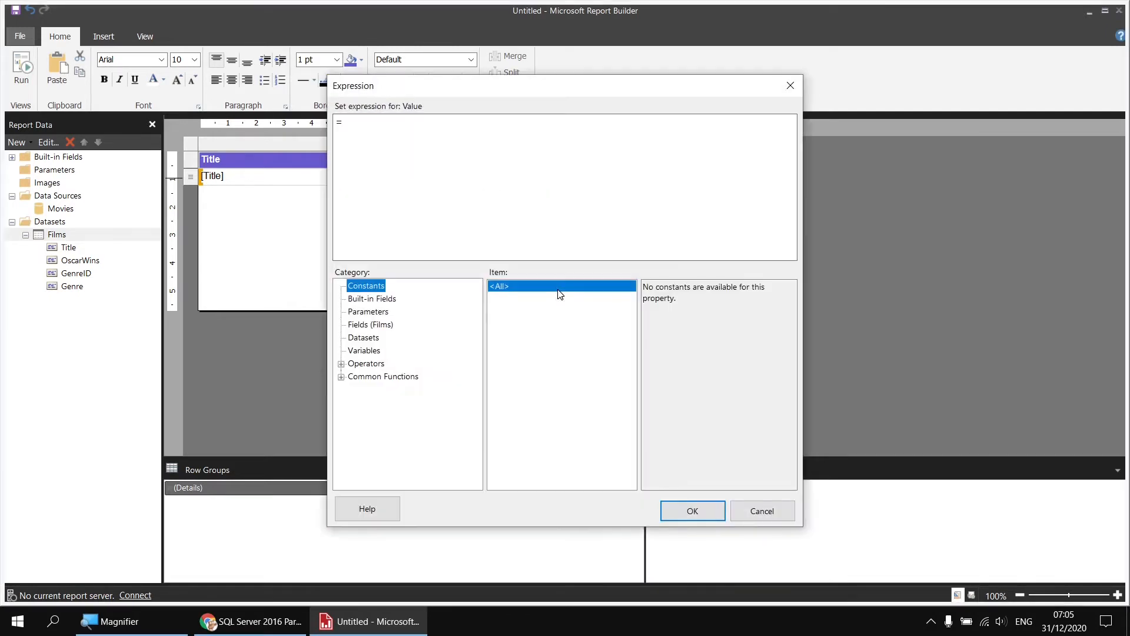
click(341, 378)
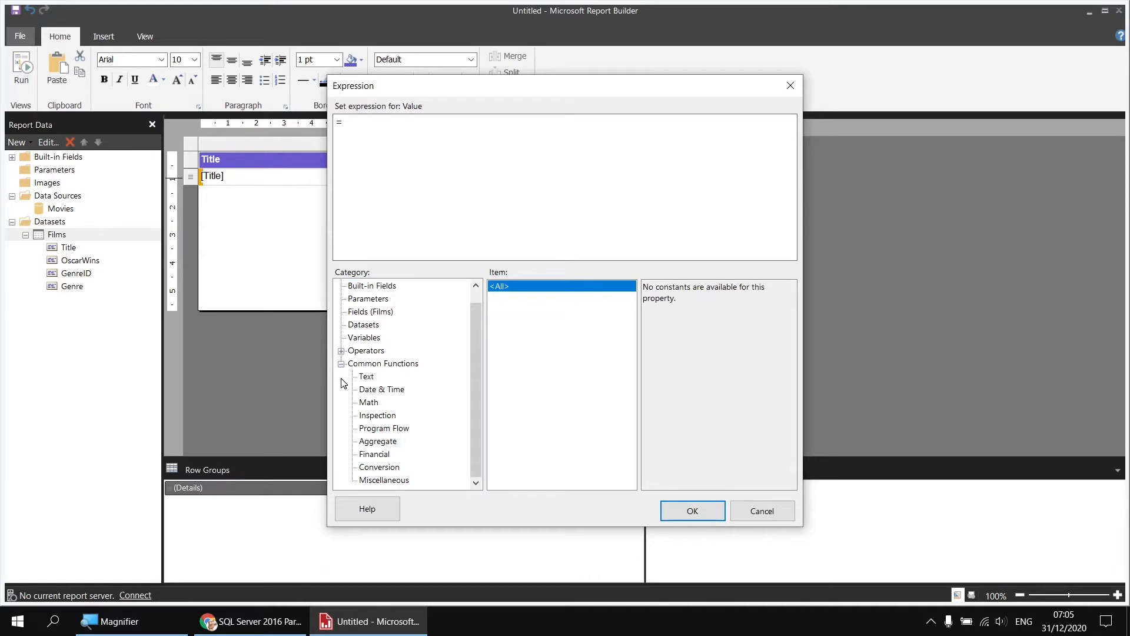
click(381, 481)
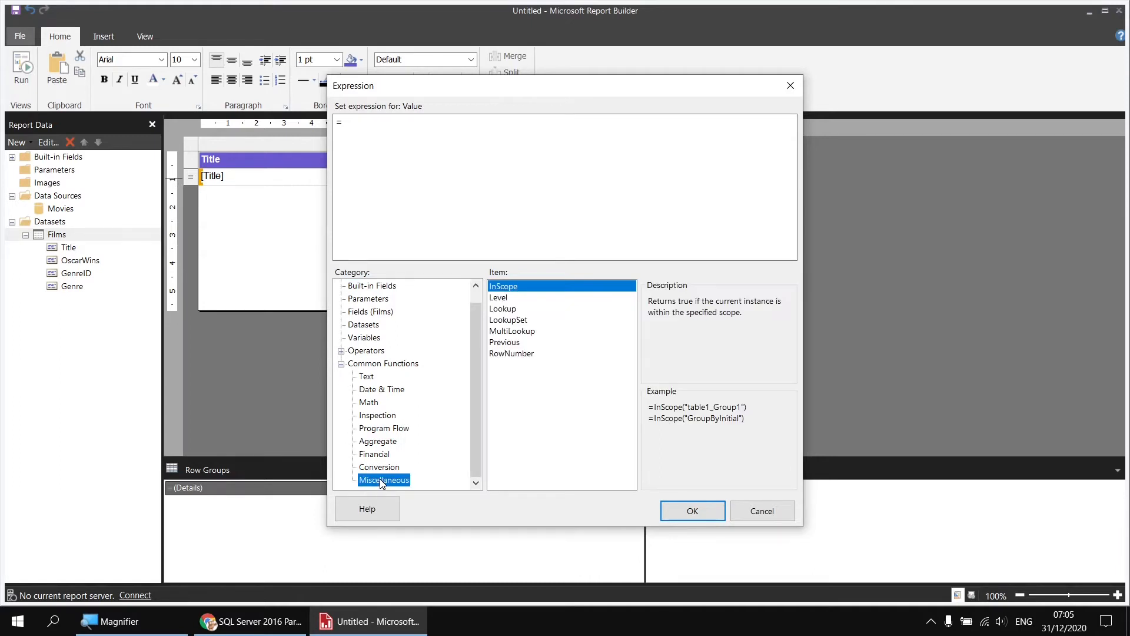
click(512, 356)
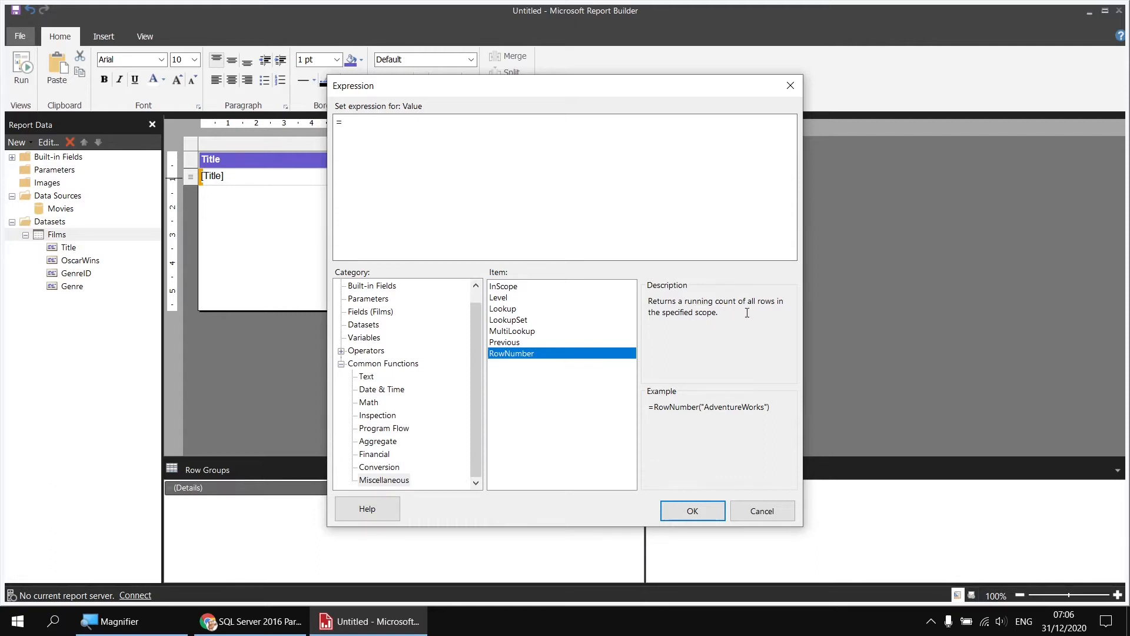
double_click(520, 355)
text(Nothing)
text())
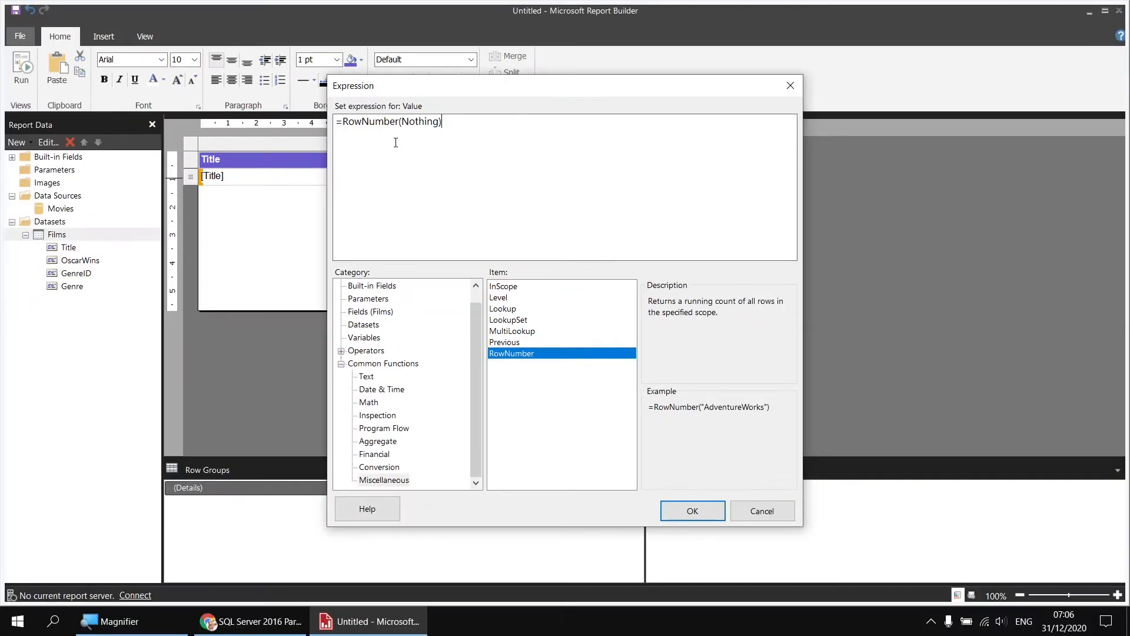
click(691, 508)
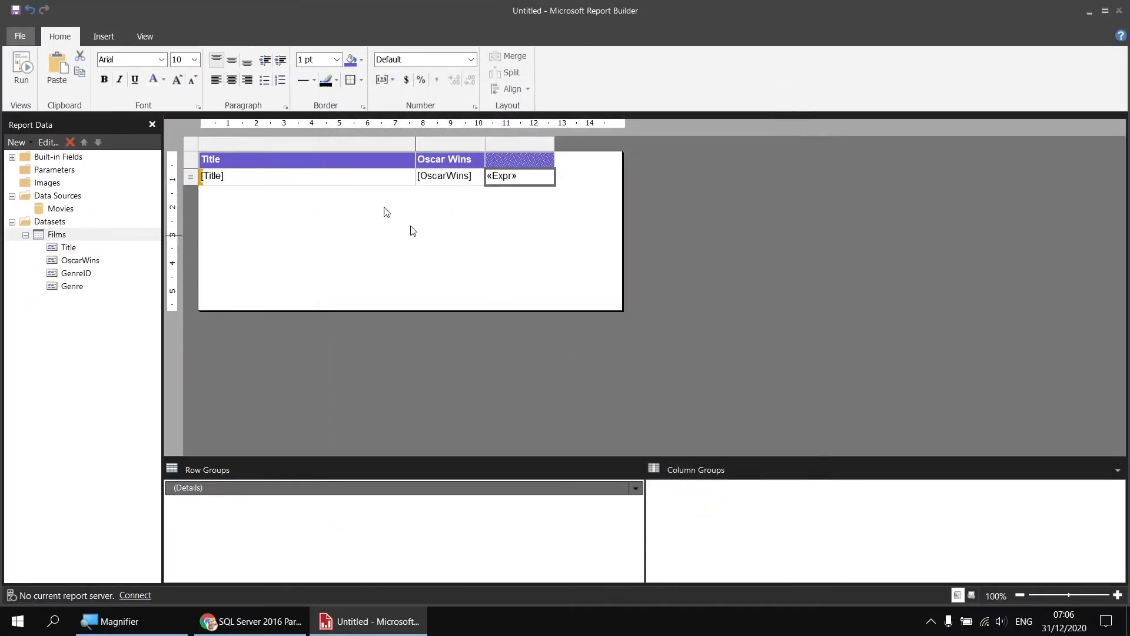
click(21, 78)
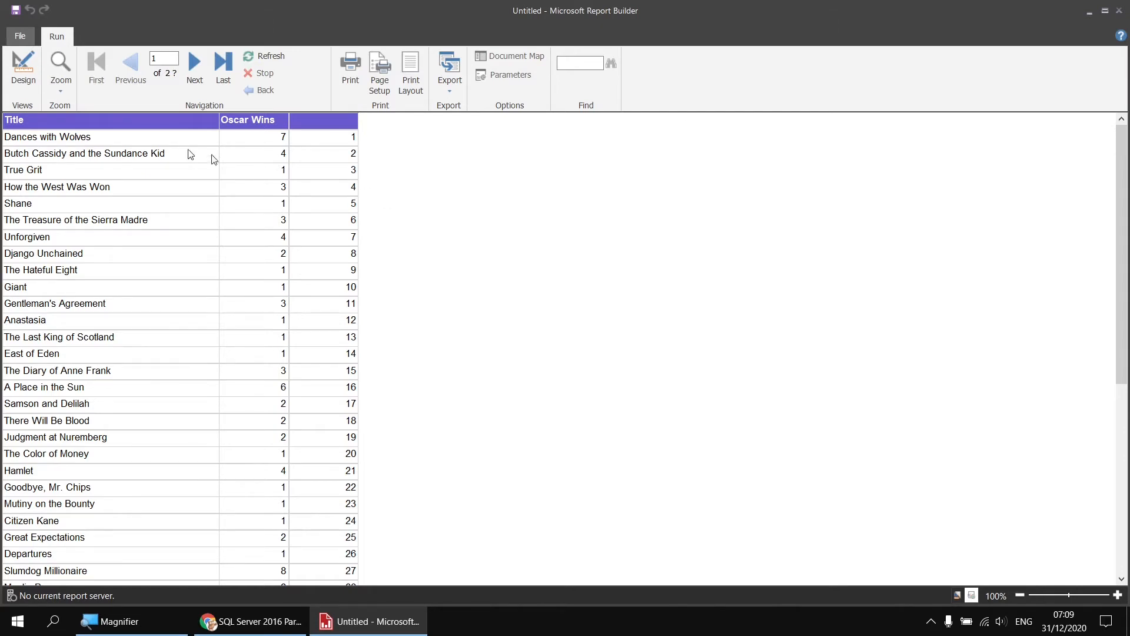
click(32, 82)
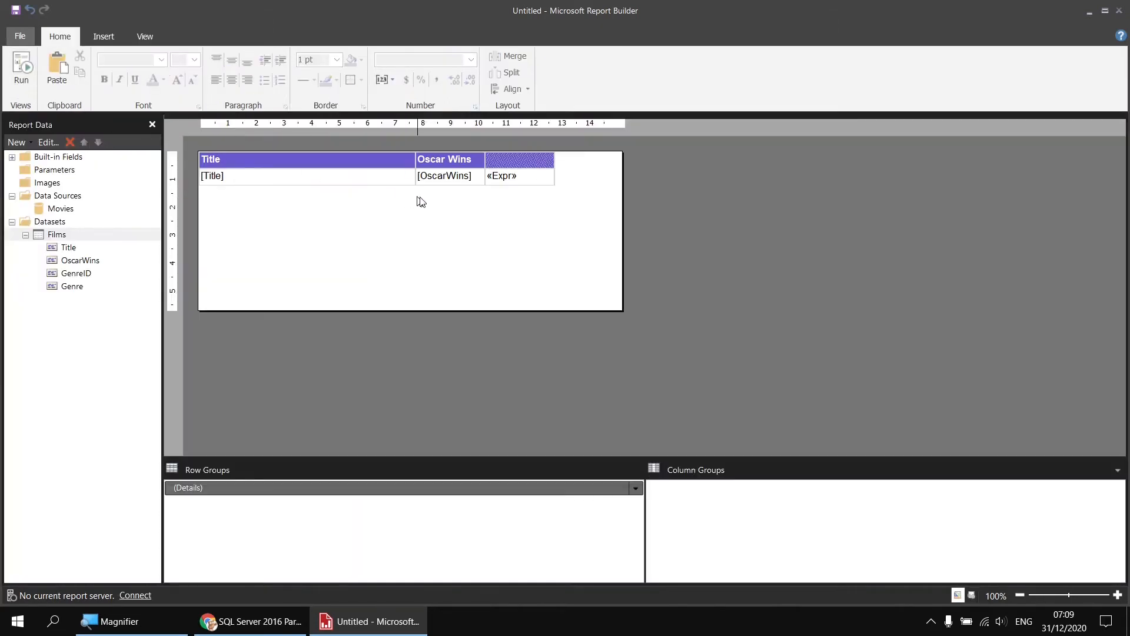
Change the expression in the detail cell beside OscarWins to =RowNumber(Nothing) Mod 2, and preview the report
right_click(532, 184)
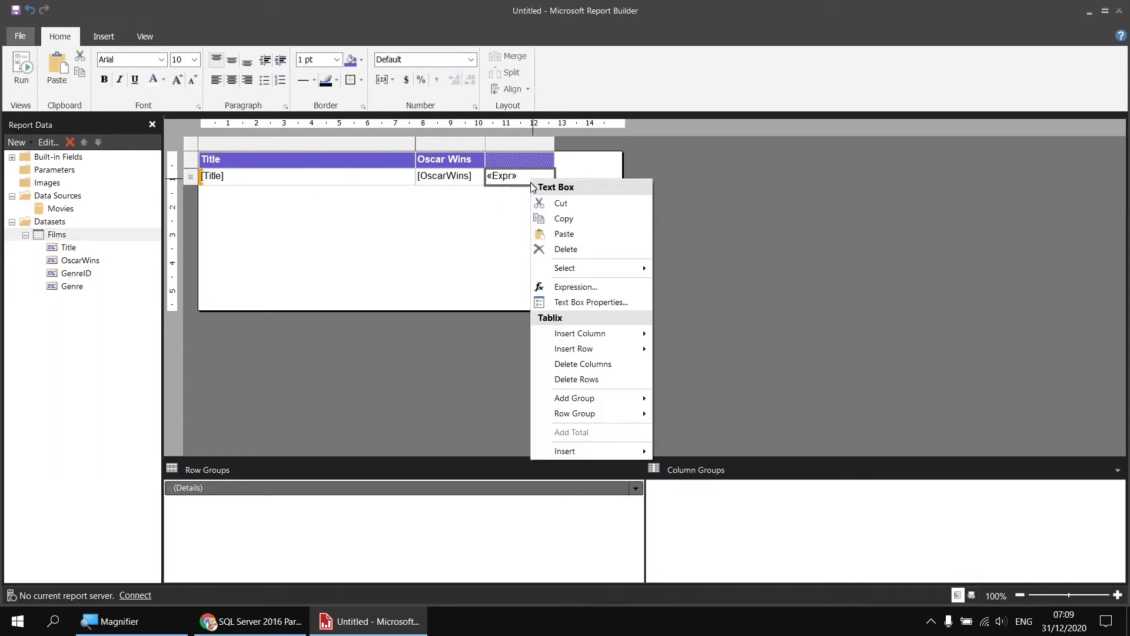
click(574, 288)
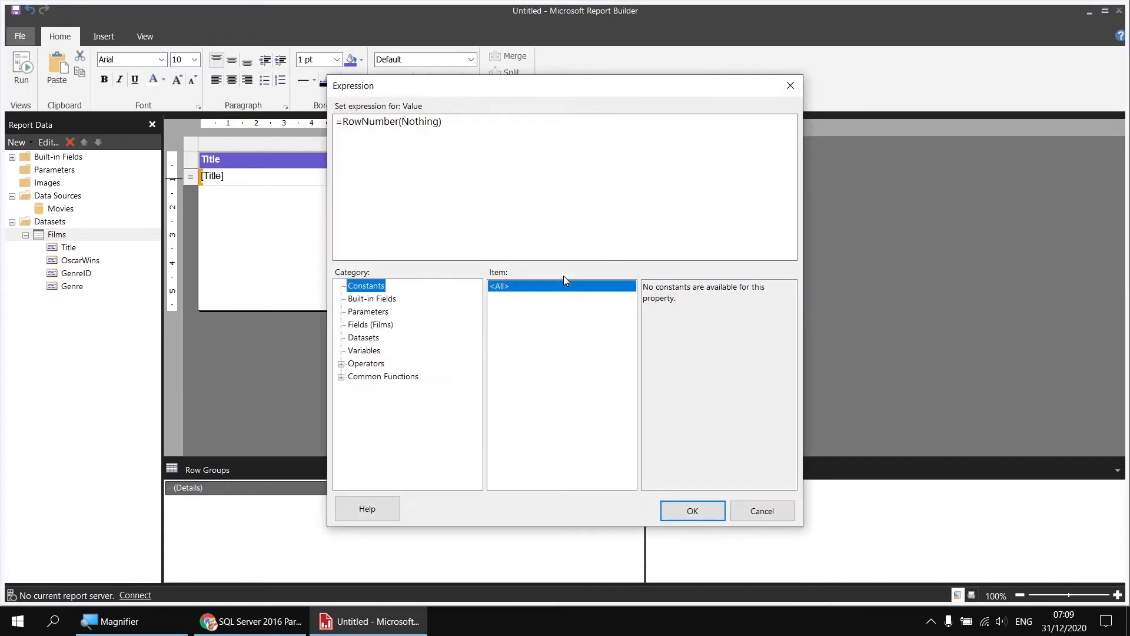
click(451, 122)
click(341, 364)
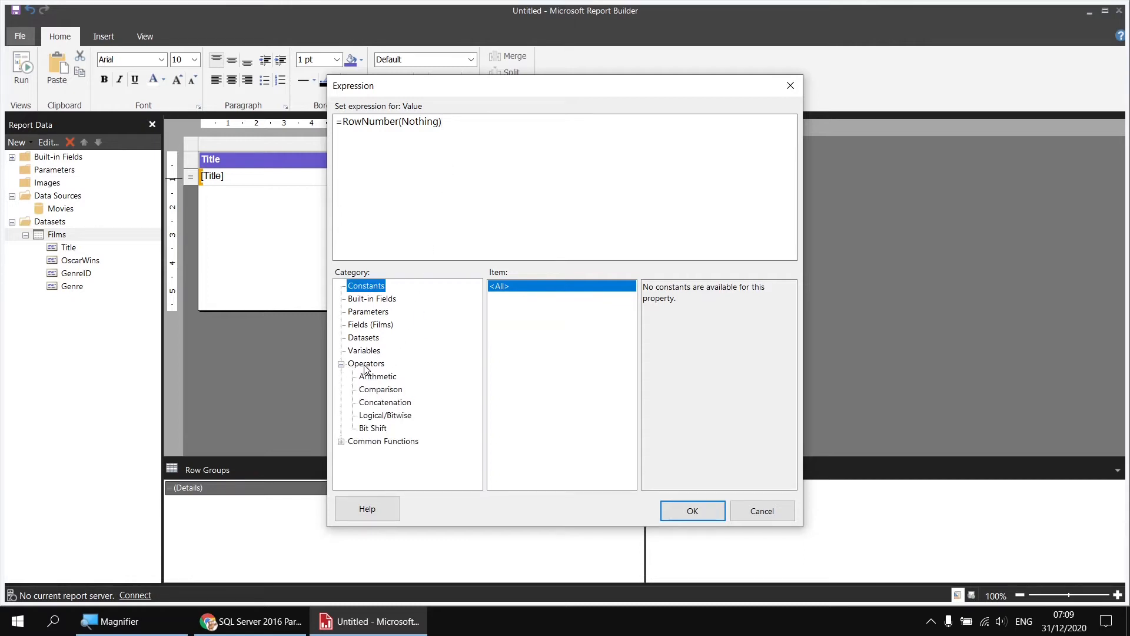
click(377, 380)
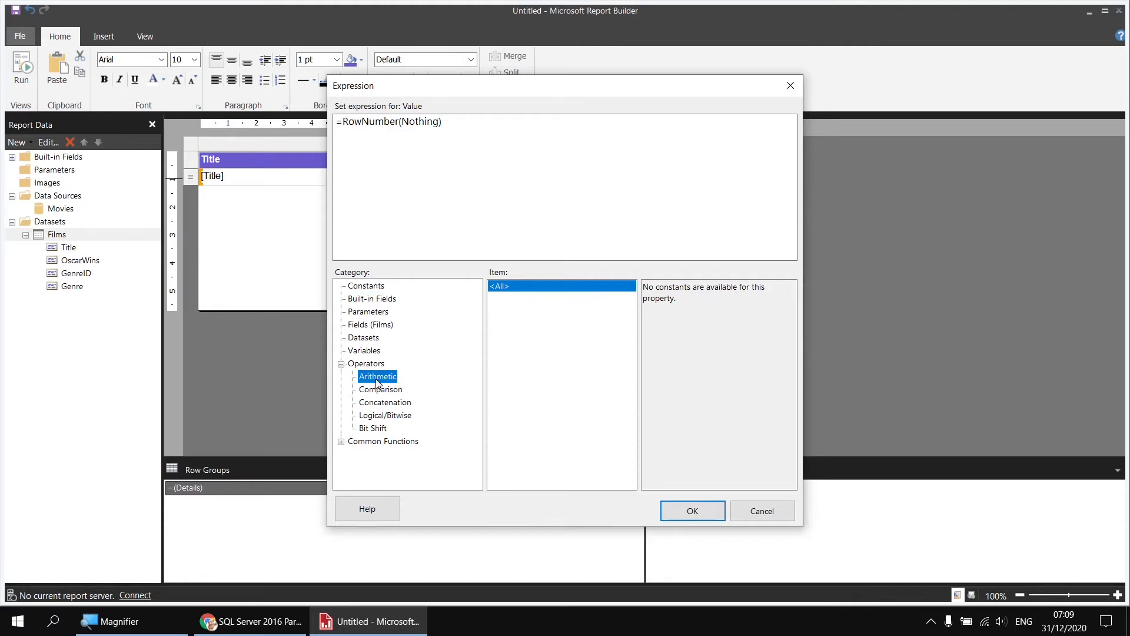
click(504, 335)
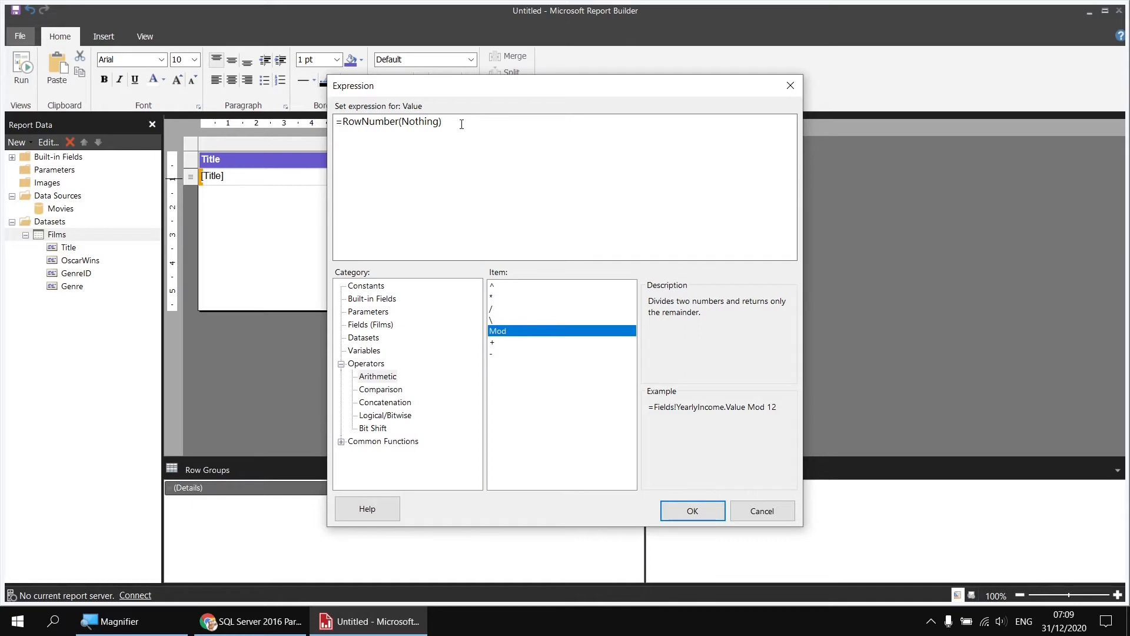
text(Mod 2)
click(689, 511)
click(31, 87)
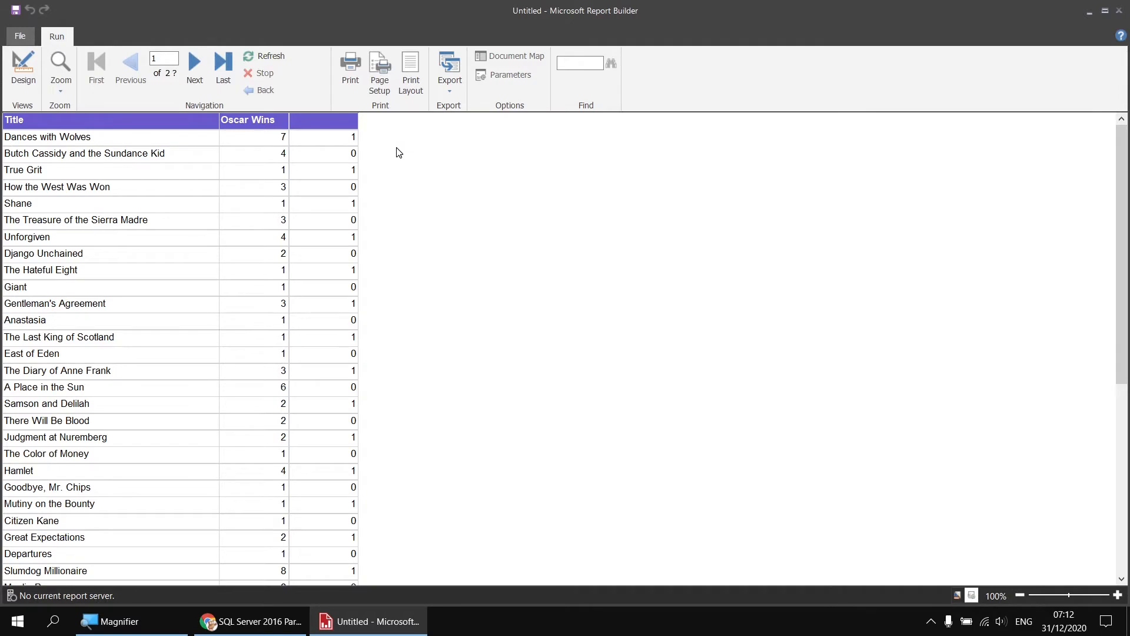
Return to the report design, show the Properties pane and select the table's whole detail row
click(23, 68)
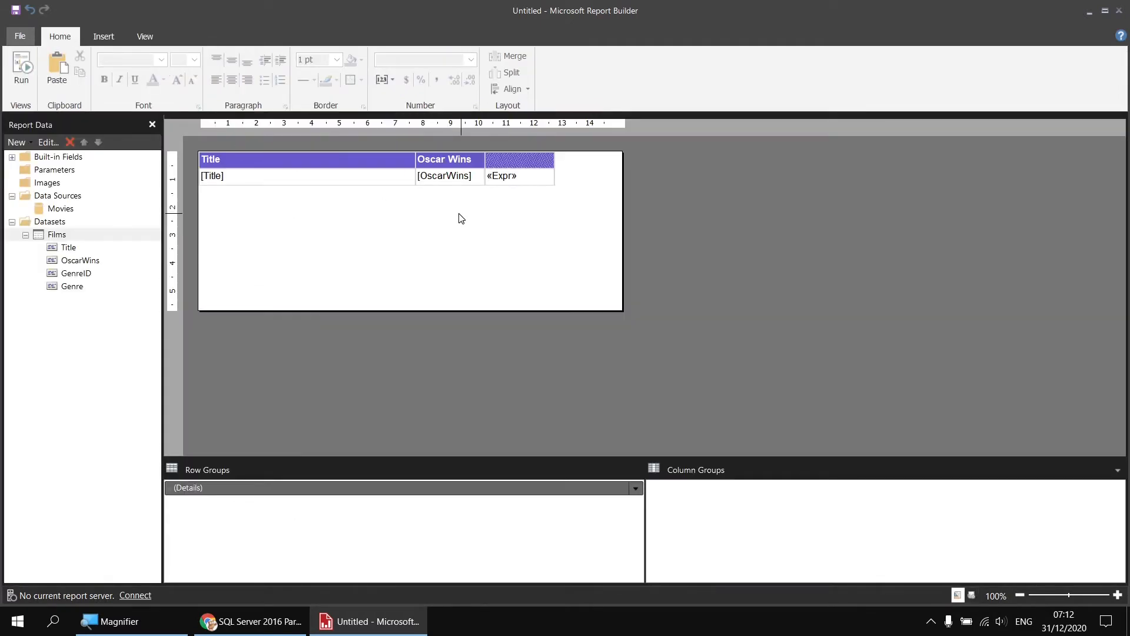
click(283, 180)
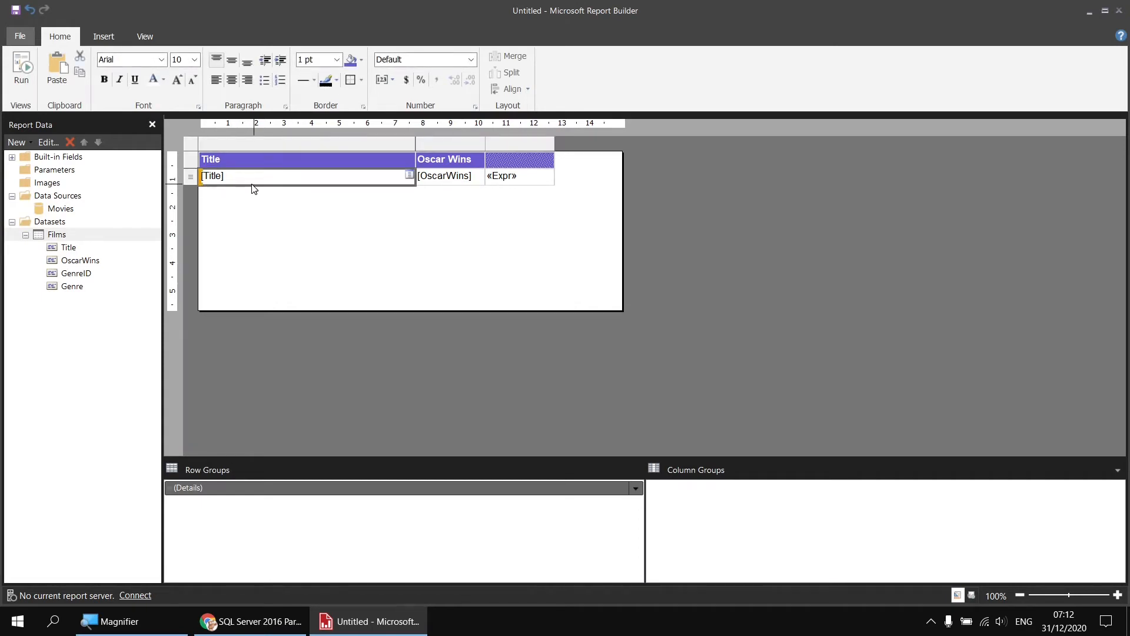
click(148, 39)
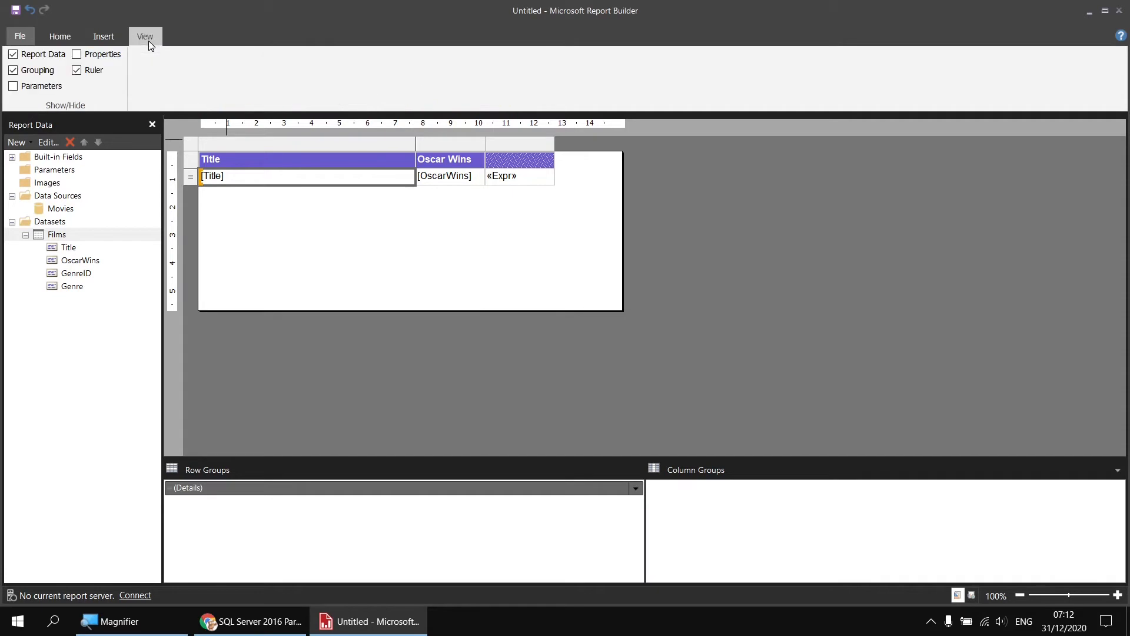
click(77, 55)
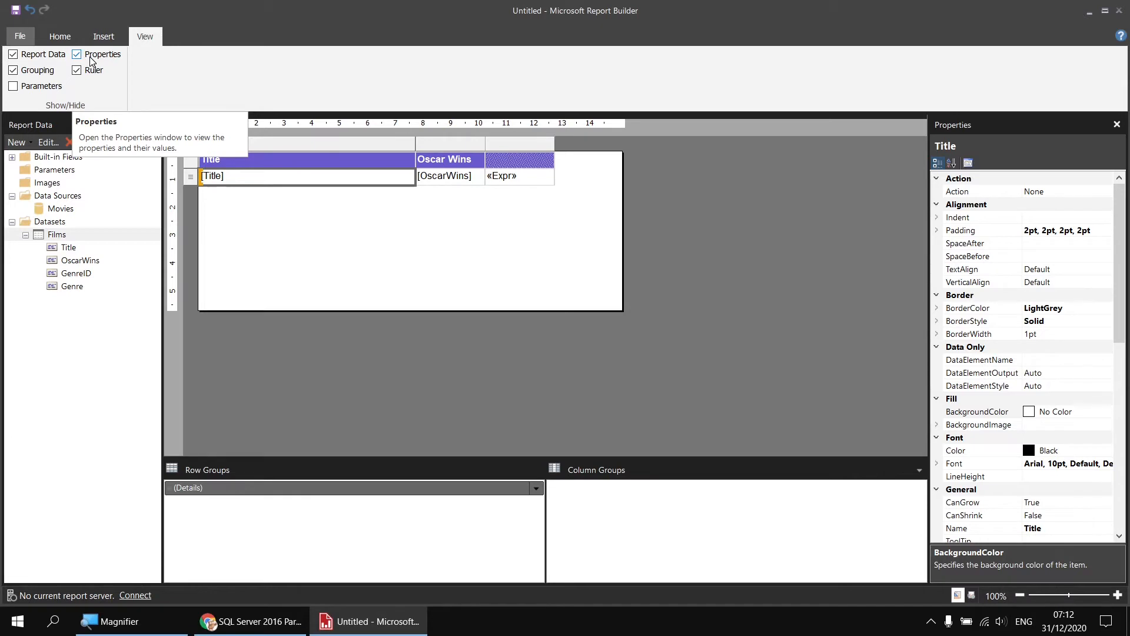
click(189, 181)
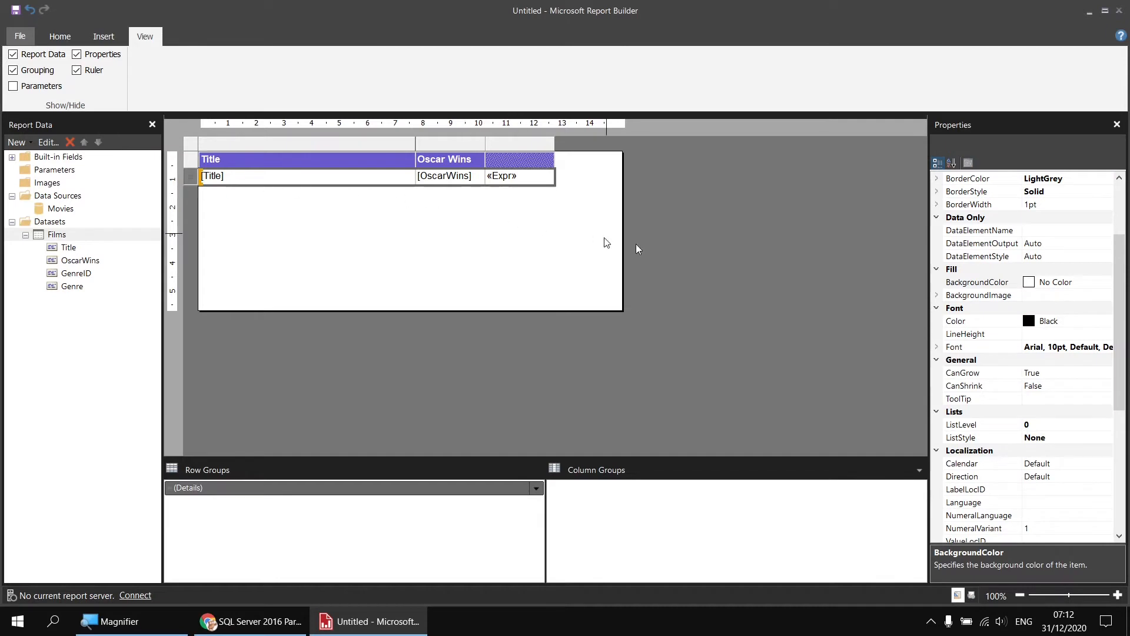
Open the expression editor for the detail row's BackgroundColor and clear the default No Color value
click(1002, 286)
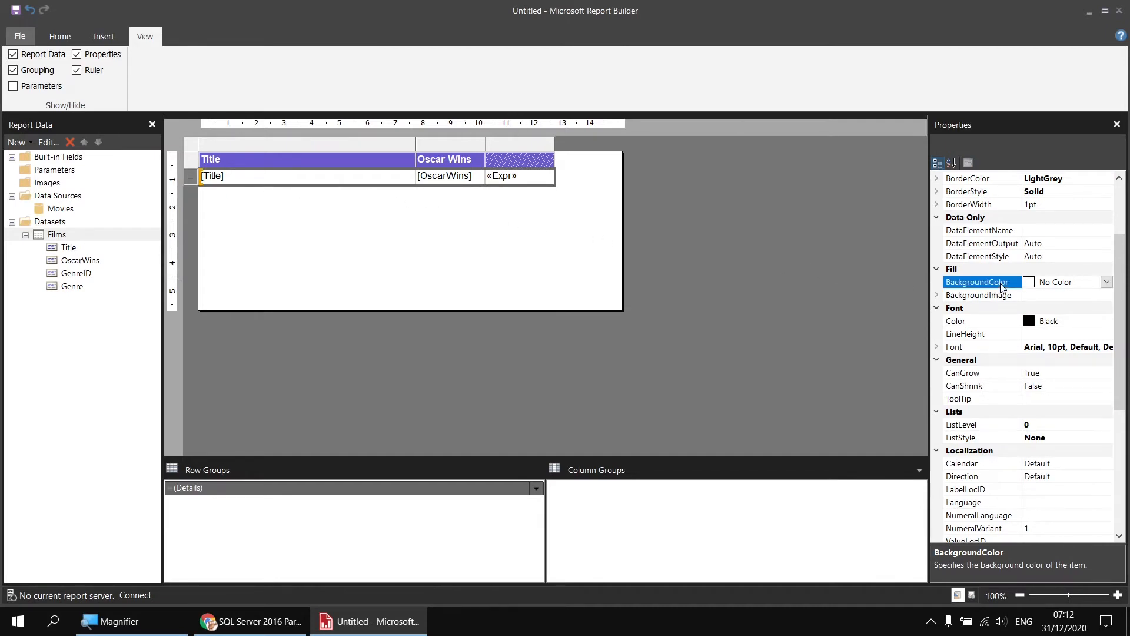
click(1107, 283)
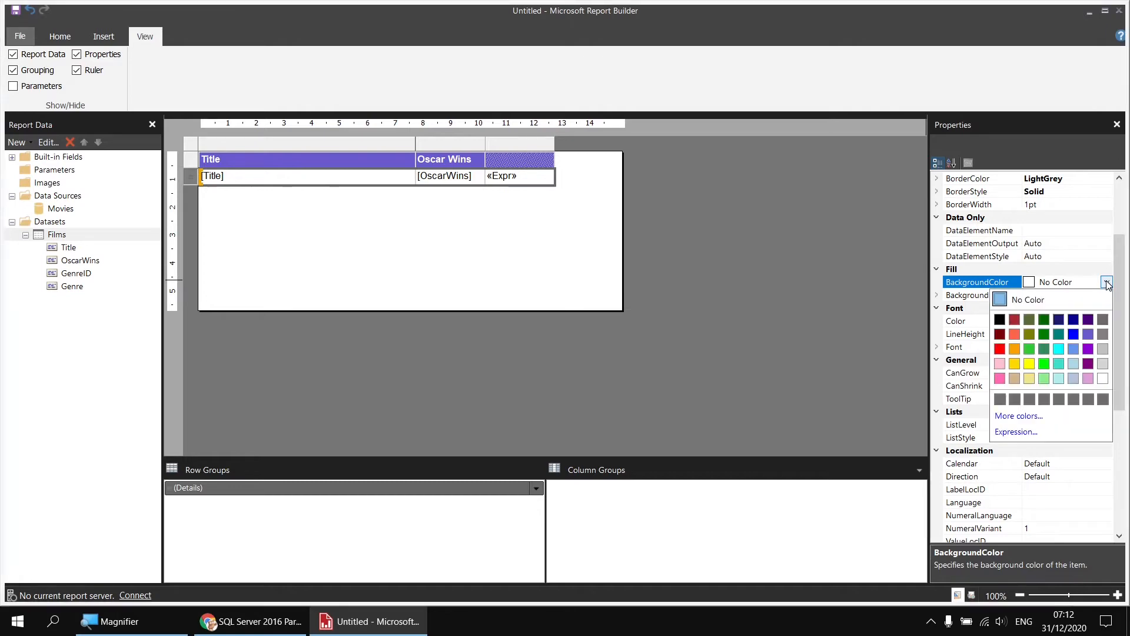
click(1020, 434)
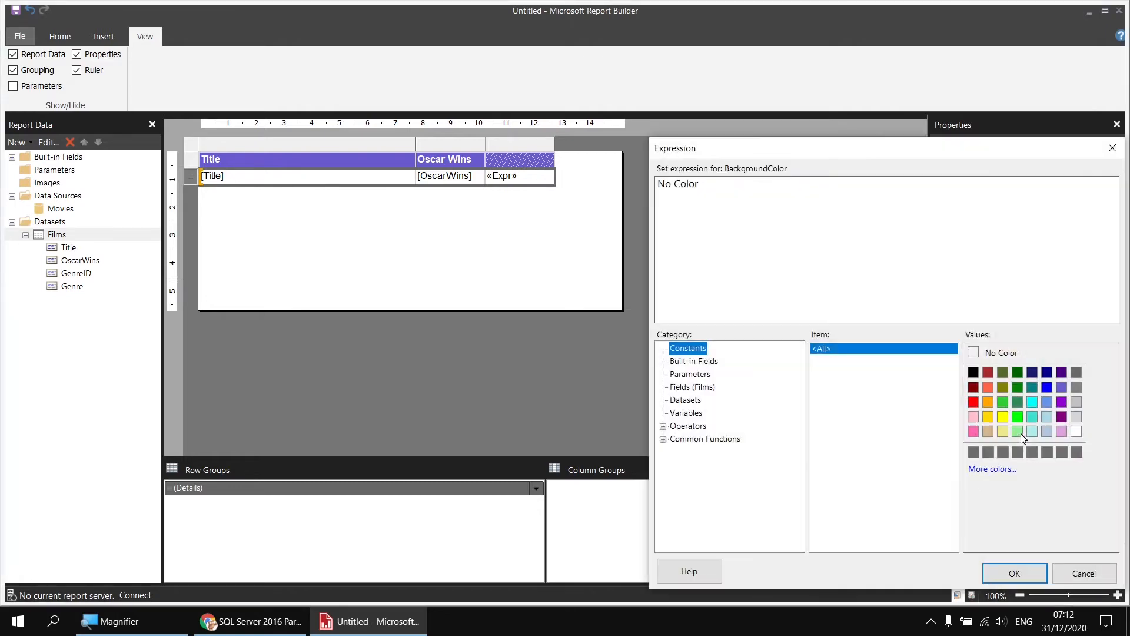
drag(827, 149, 508, 67)
drag(417, 101, 338, 102)
key(Delete)
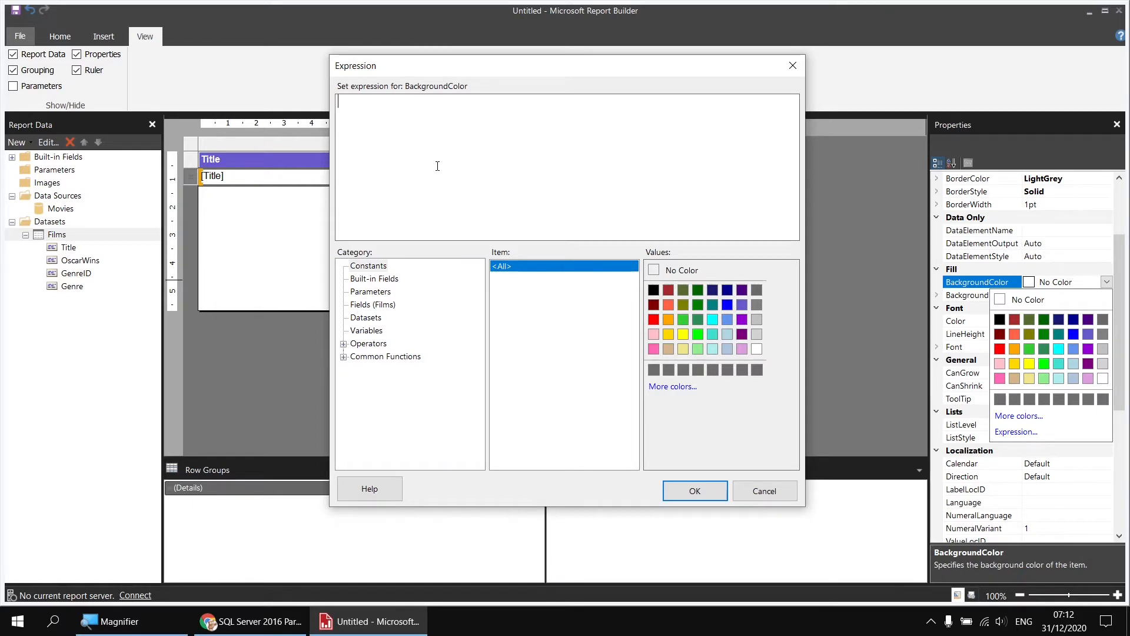
Begin the BackgroundColor expression with the IIf function and its even-row test: =IIf(RowNumber(Nothing) Mod 2 = 0,
click(343, 357)
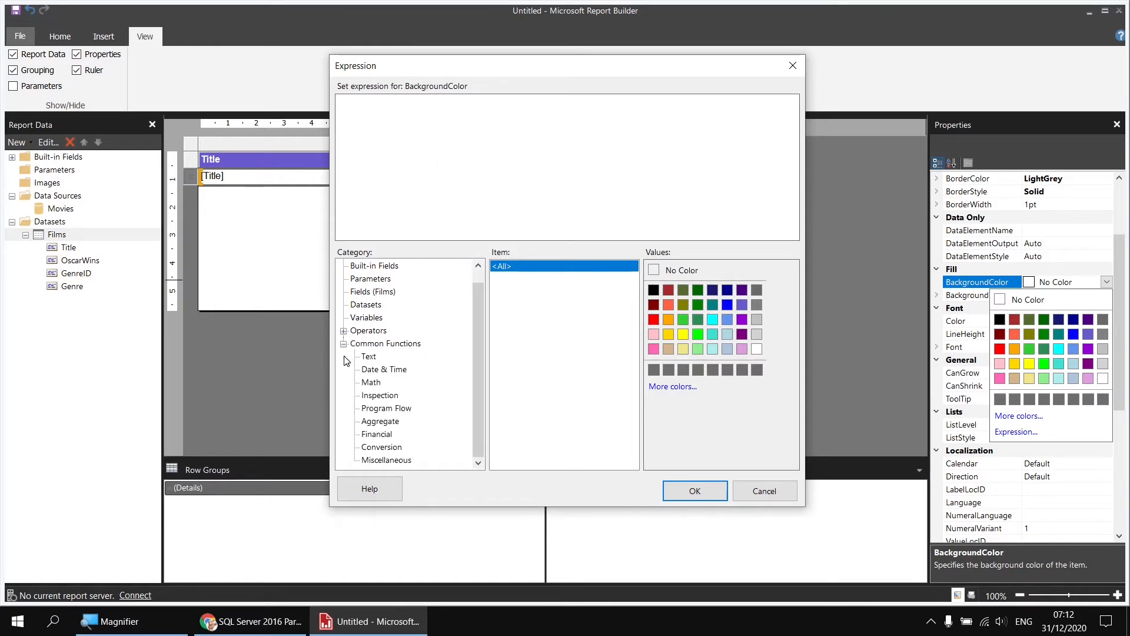
click(390, 409)
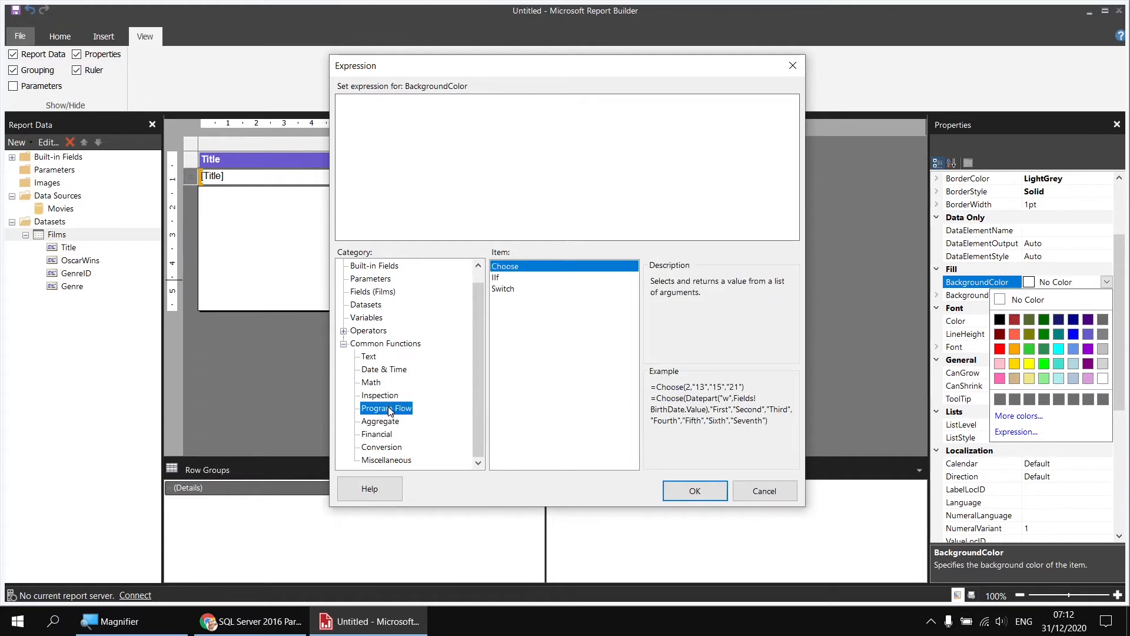
double_click(503, 278)
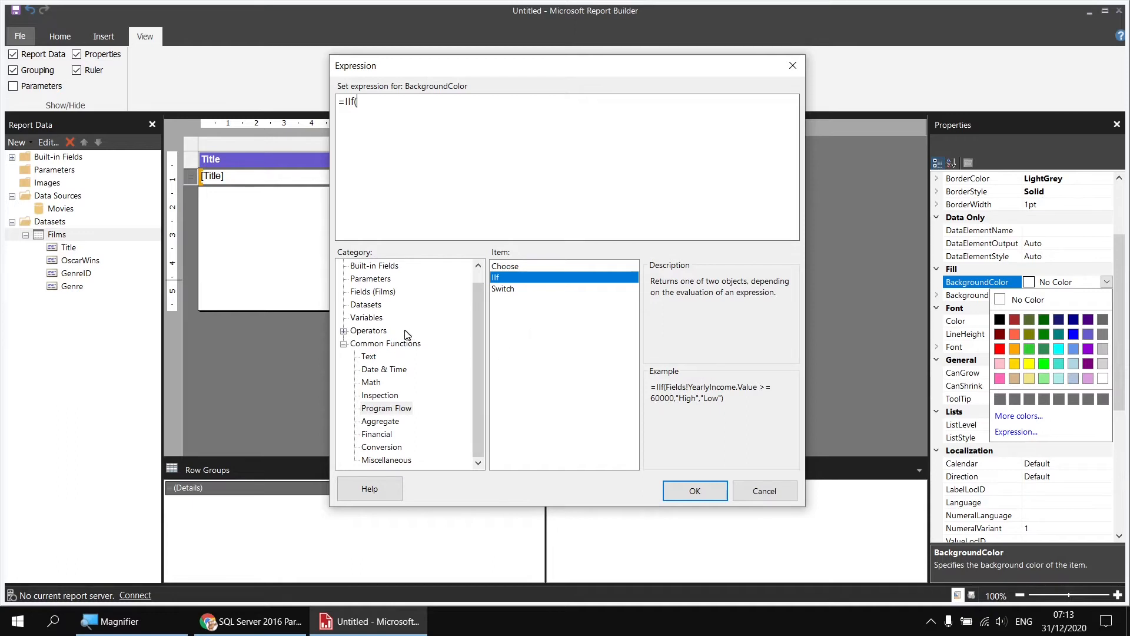
click(388, 459)
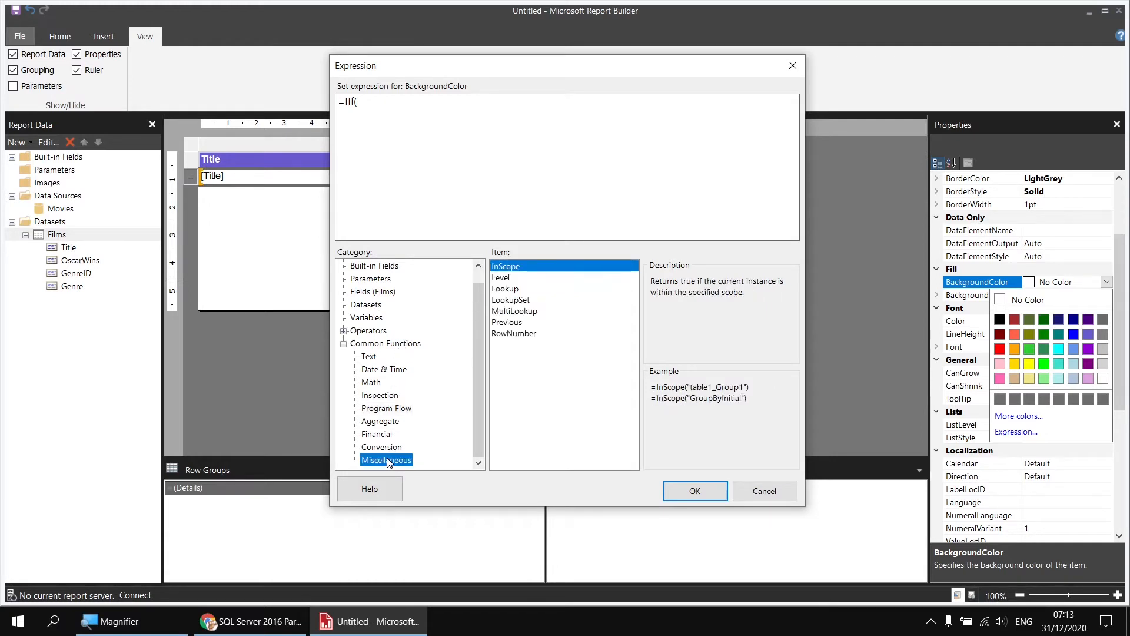
double_click(514, 333)
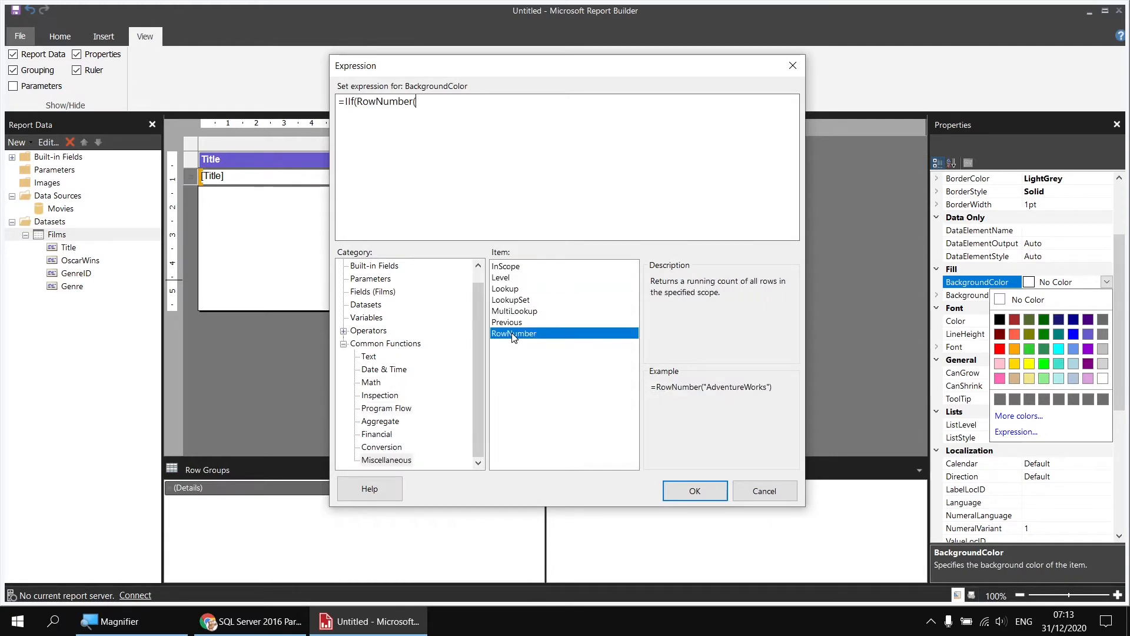
text(Nothing) Mod 2)
text(= 0)
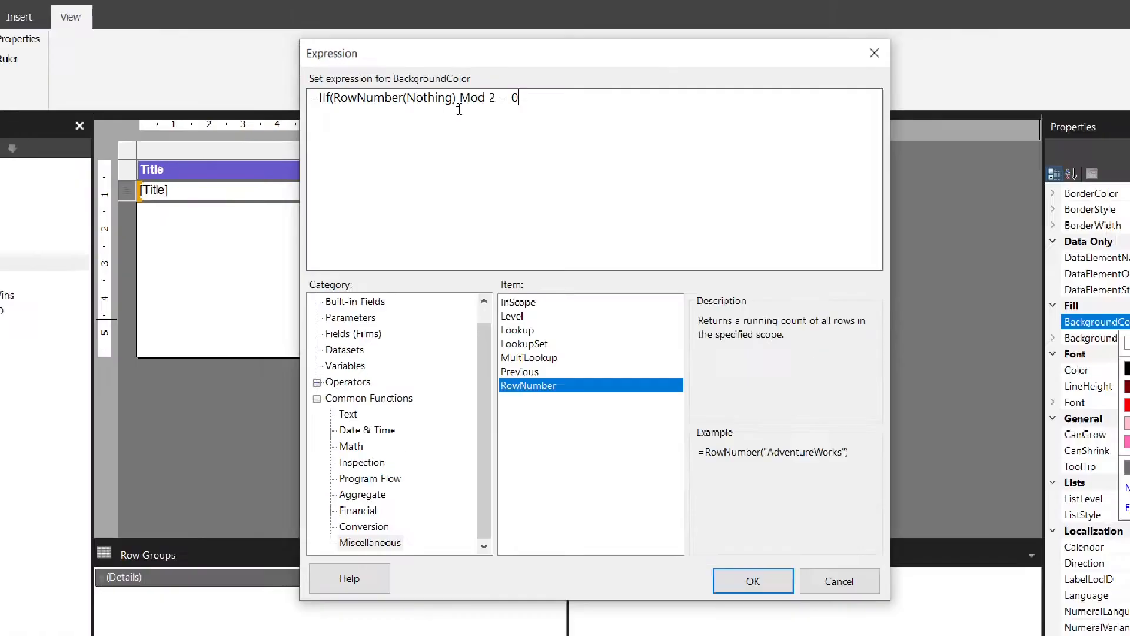
text(,)
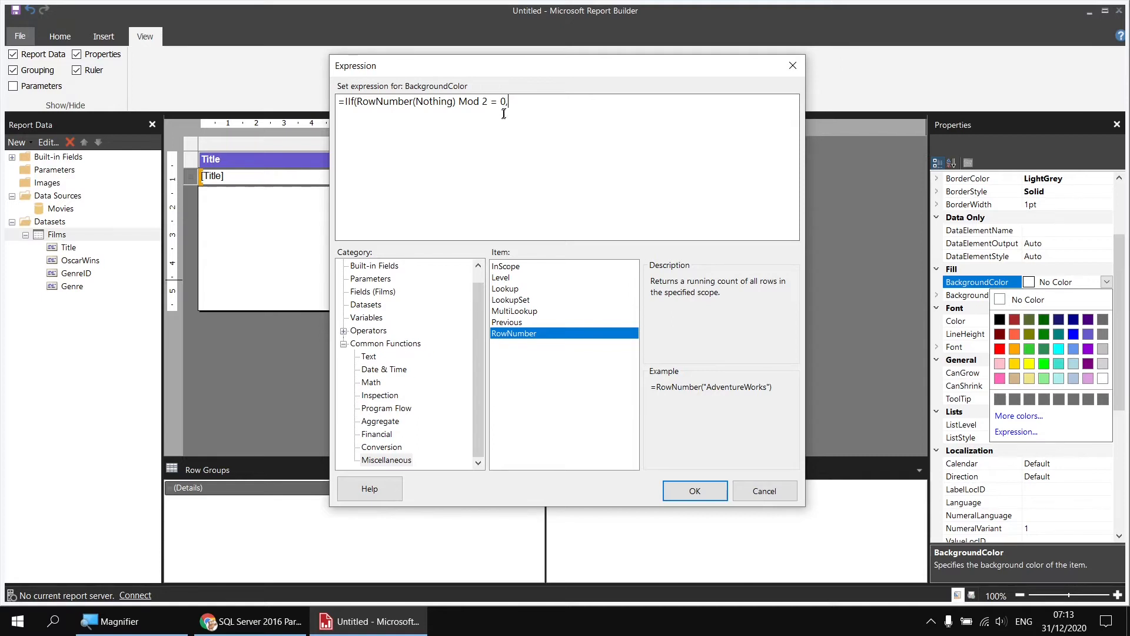
Complete the IIf expression with "LightBlue" for even rows and "Transparent" otherwise, confirm it and preview the report
drag(475, 295, 475, 284)
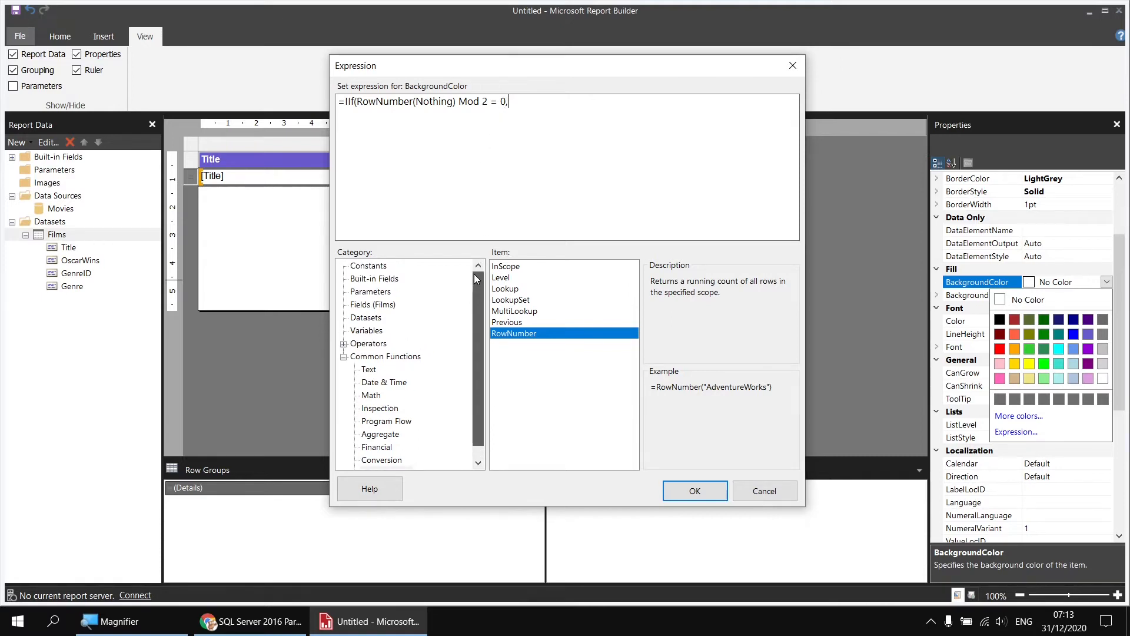
click(370, 268)
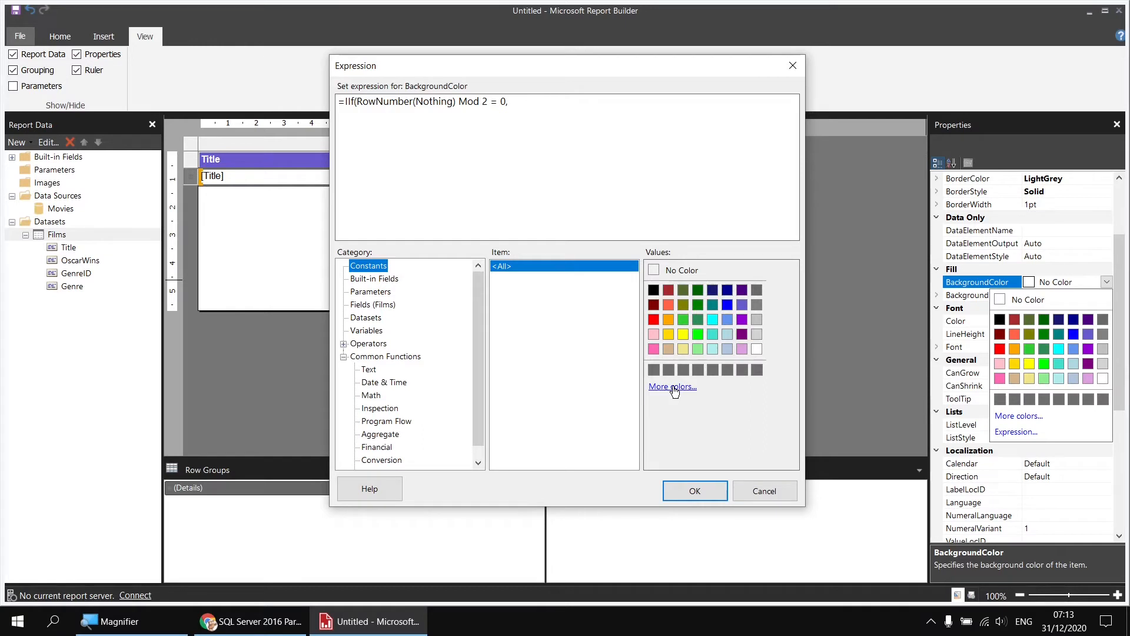
click(727, 335)
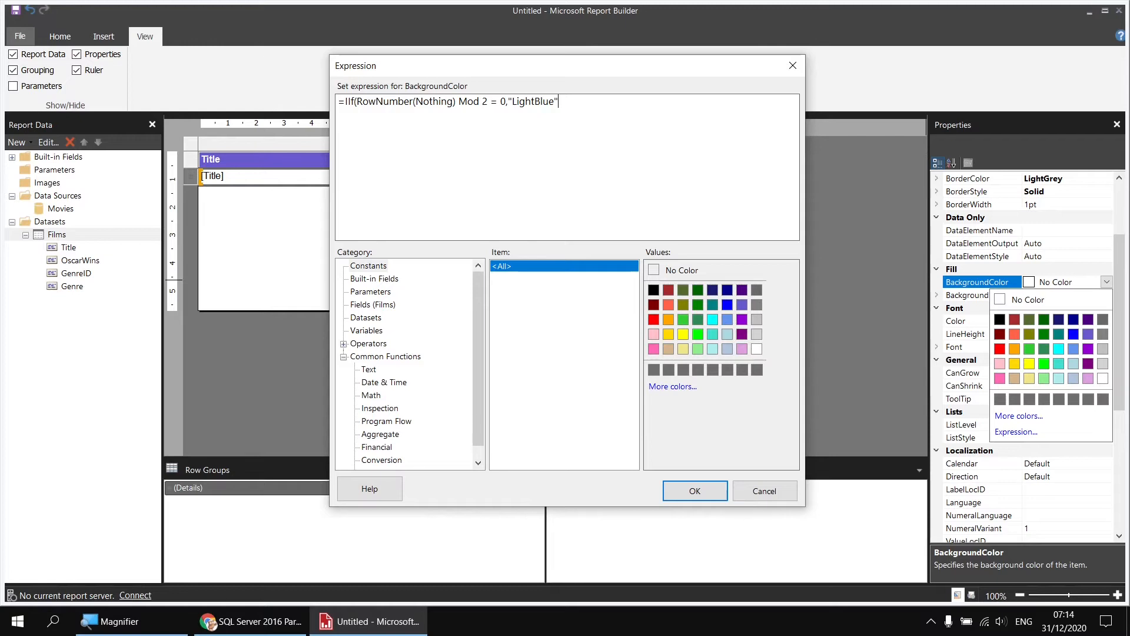
text(,)
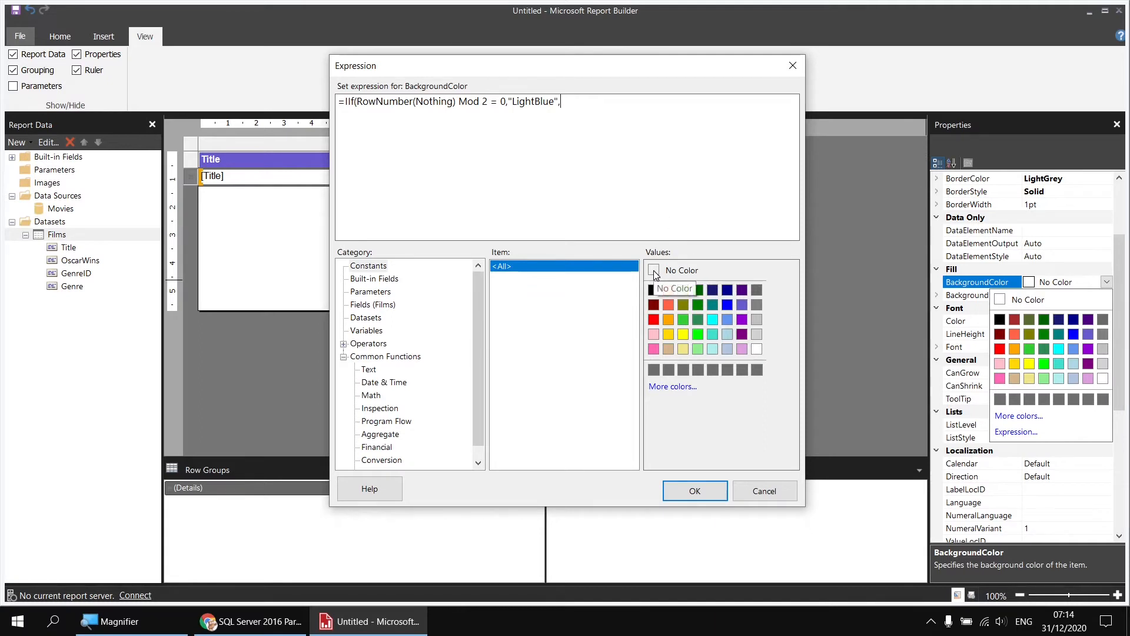
text("Transparent")
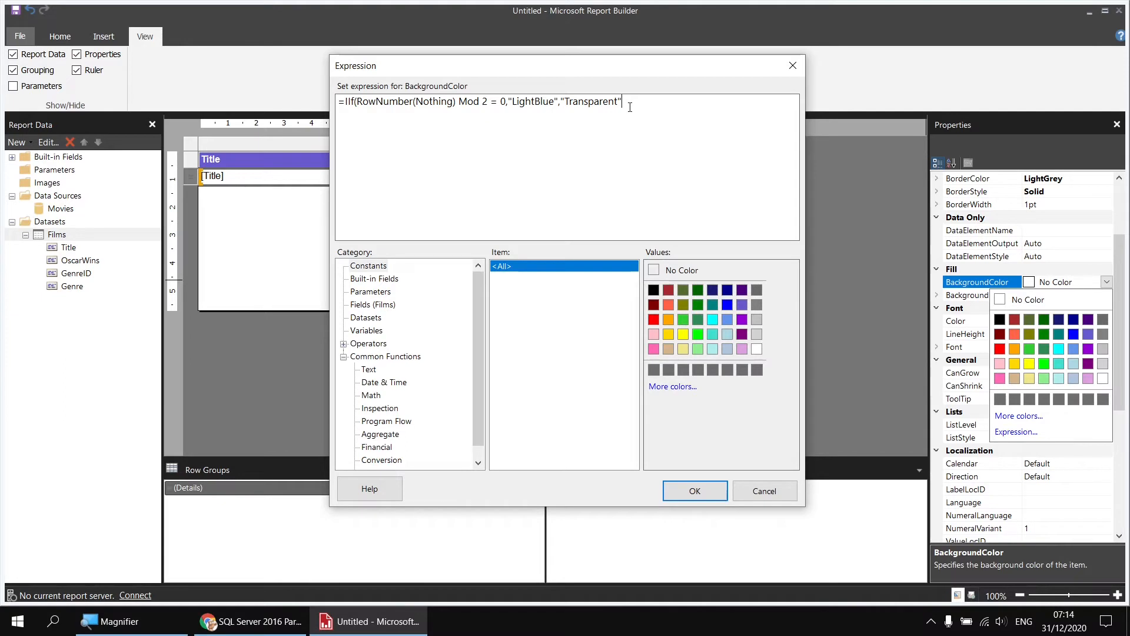
text())
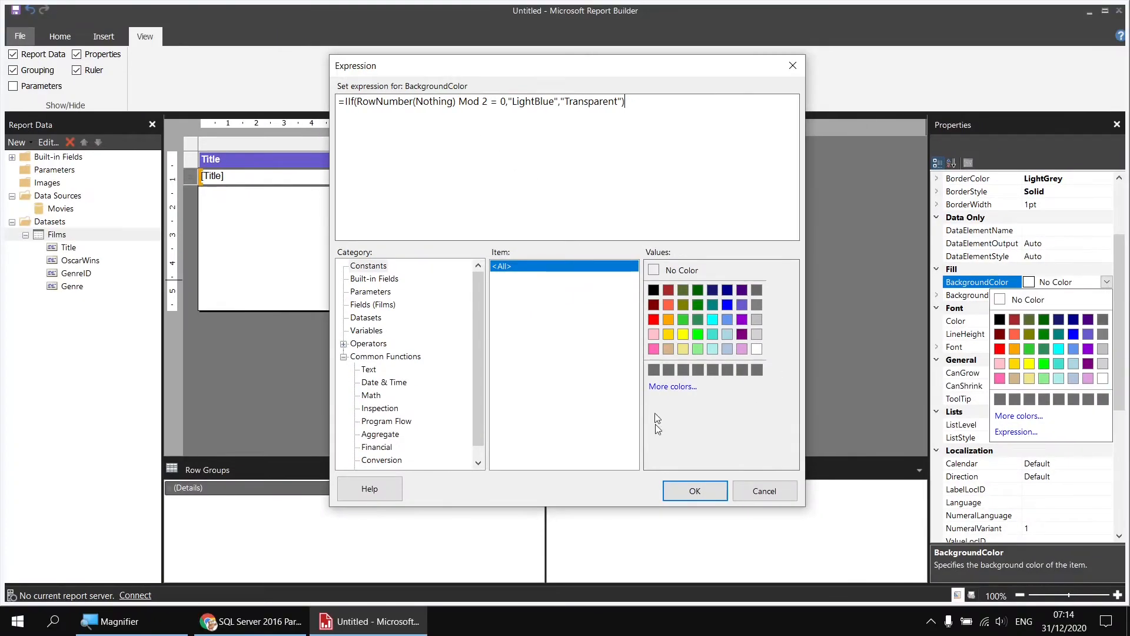
click(684, 491)
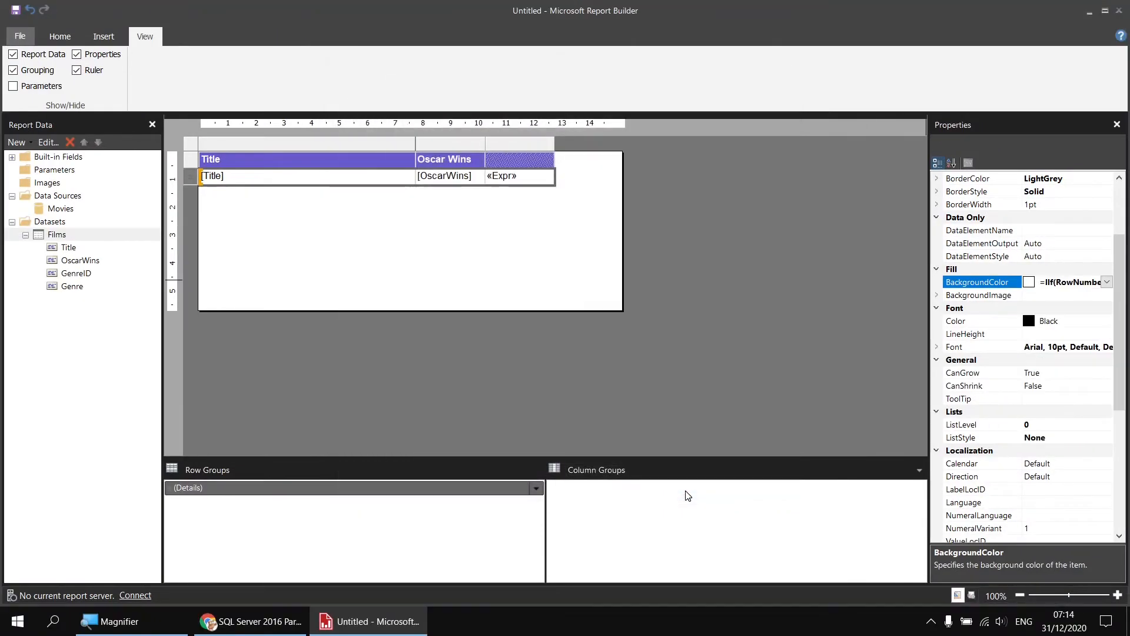
click(60, 37)
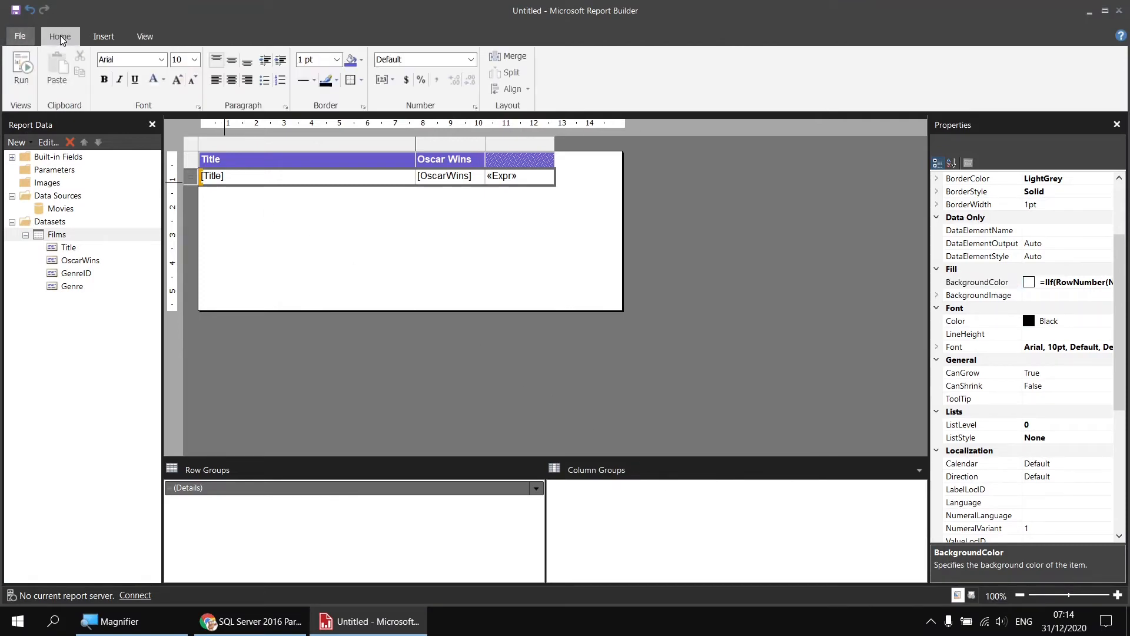
click(25, 73)
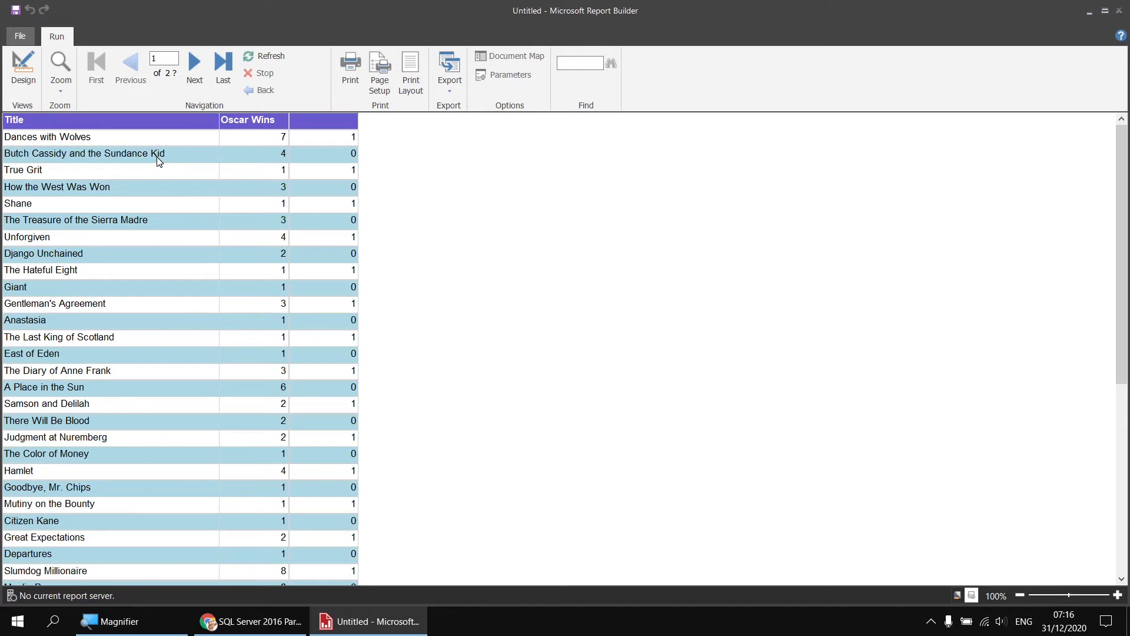
Return to the report design, select the table's detail row and copy its whole BackgroundColor expression
click(23, 68)
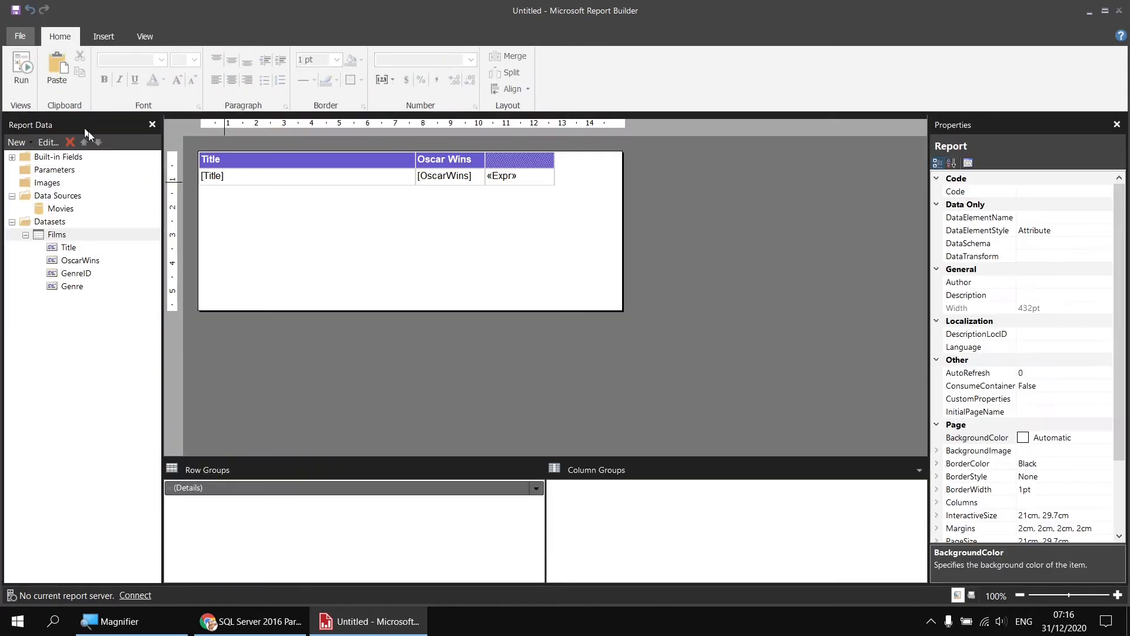
click(222, 178)
click(190, 182)
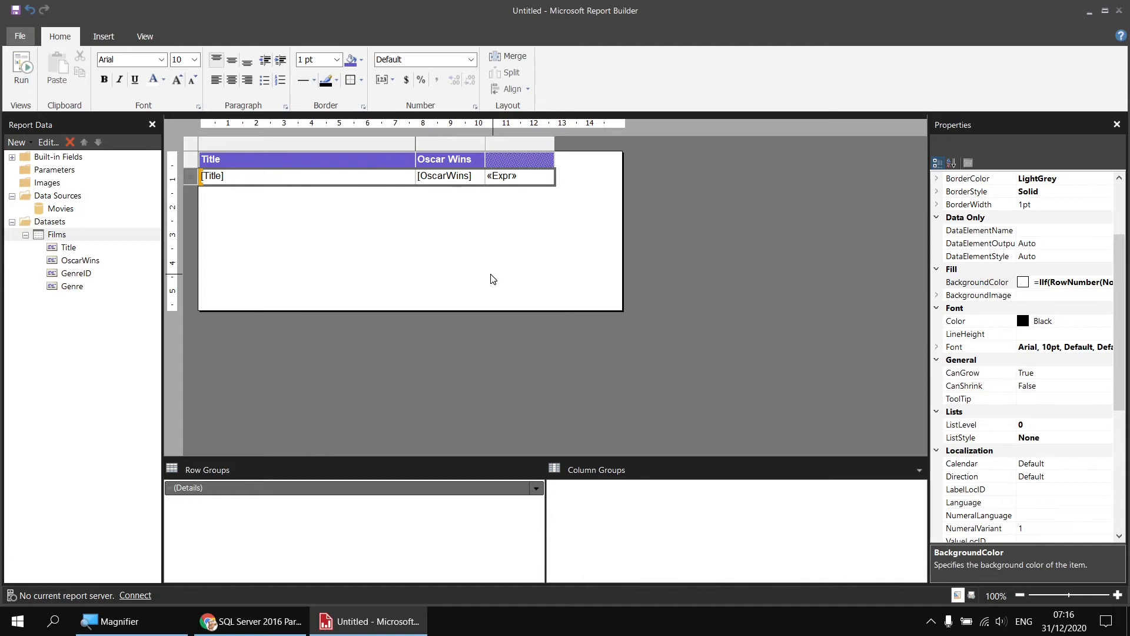
click(1038, 285)
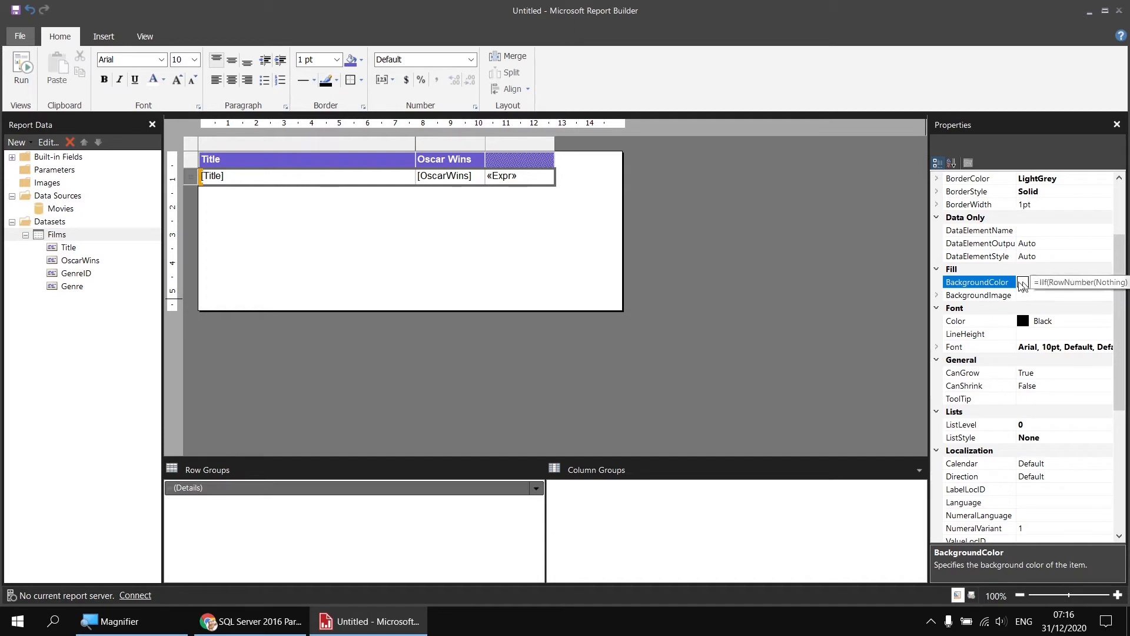
click(1043, 282)
drag(1035, 281, 1107, 280)
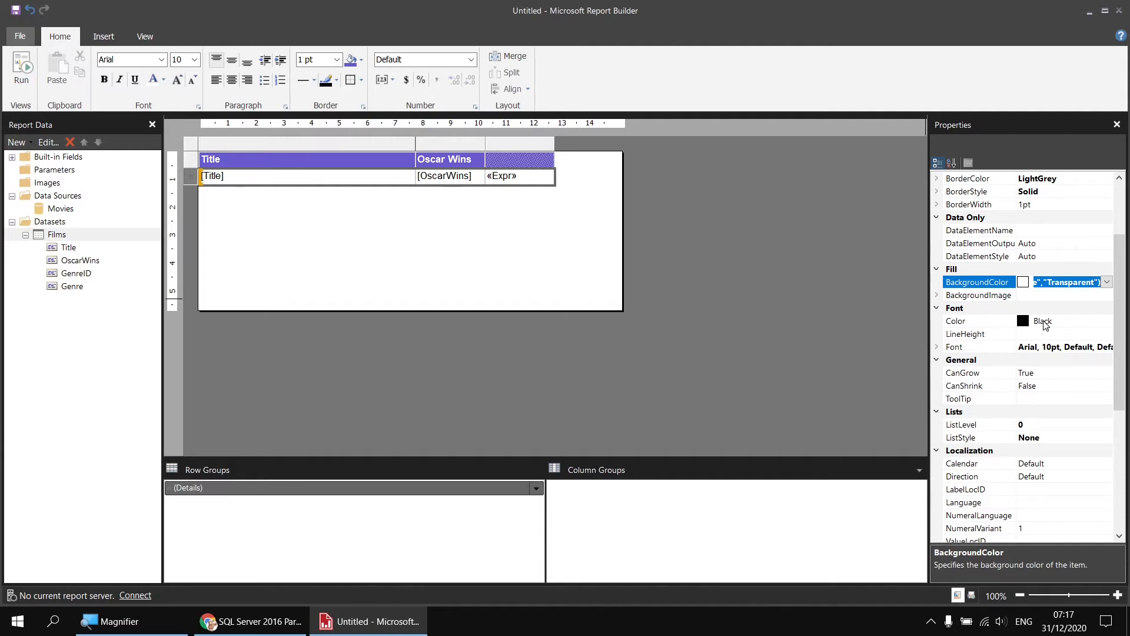
Open the expression editor for the detail row's font Color and replace Black with the copied BackgroundColor expression
click(1079, 321)
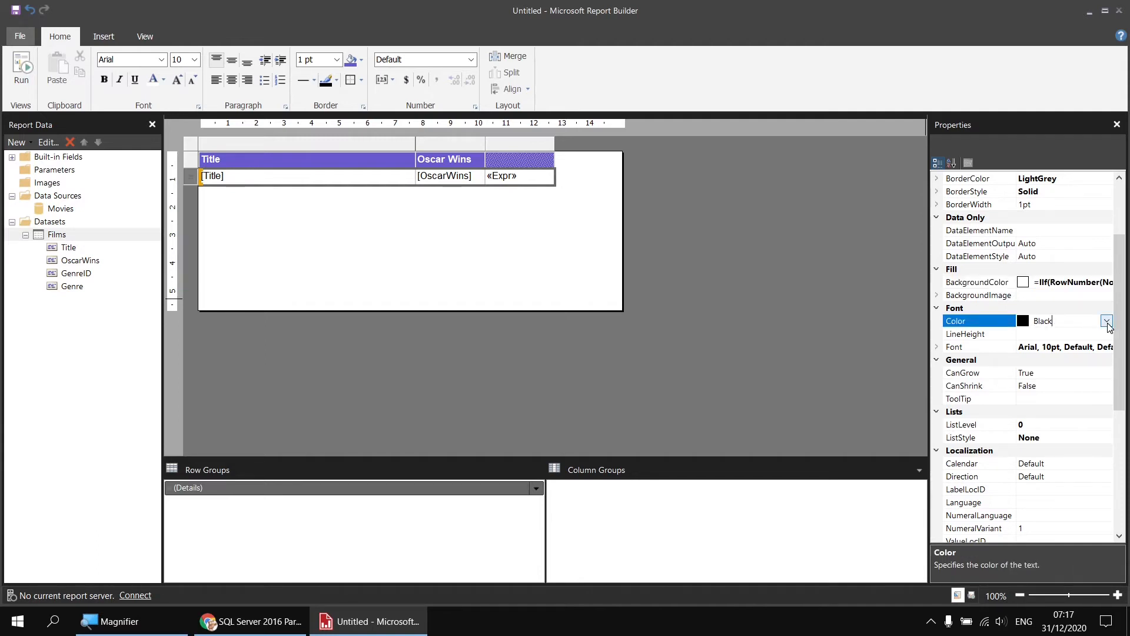
click(1107, 321)
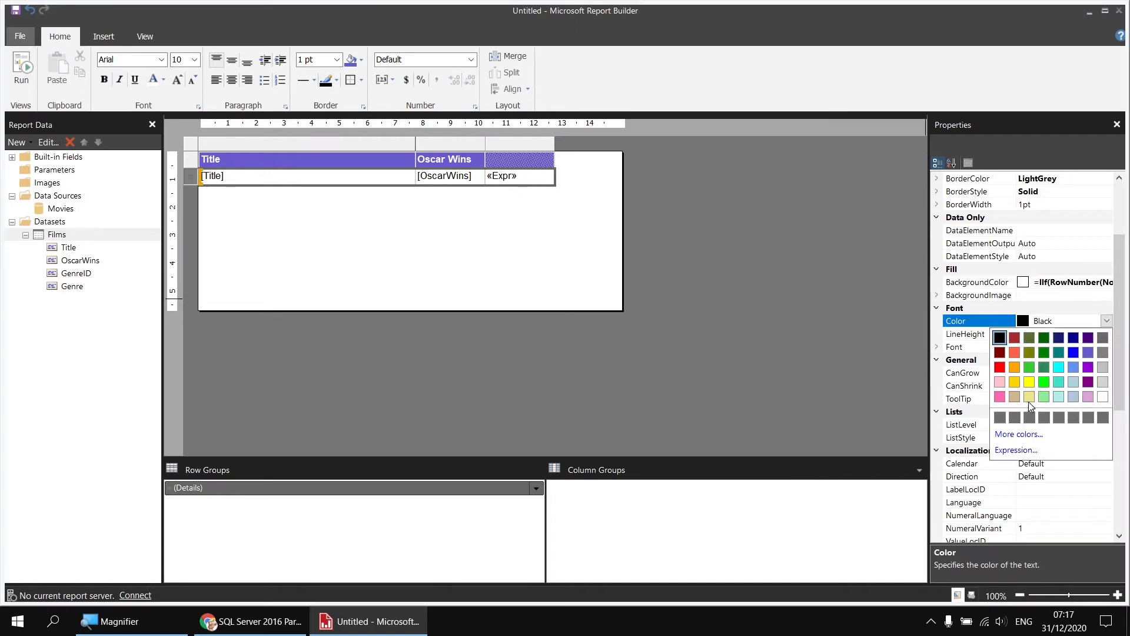
click(1013, 451)
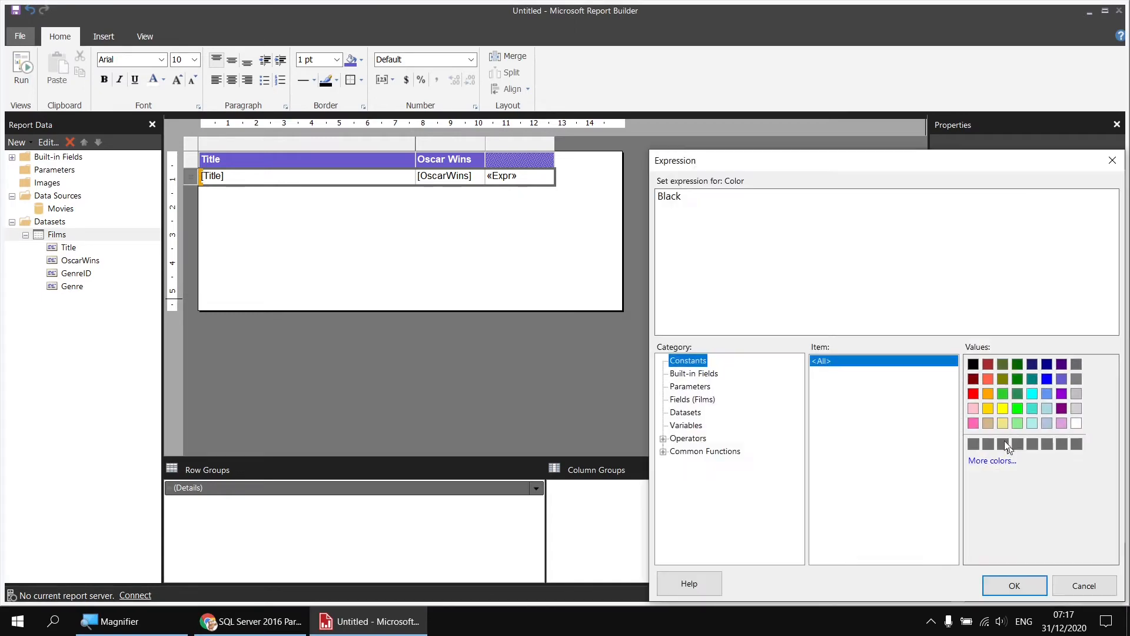
drag(771, 166, 552, 100)
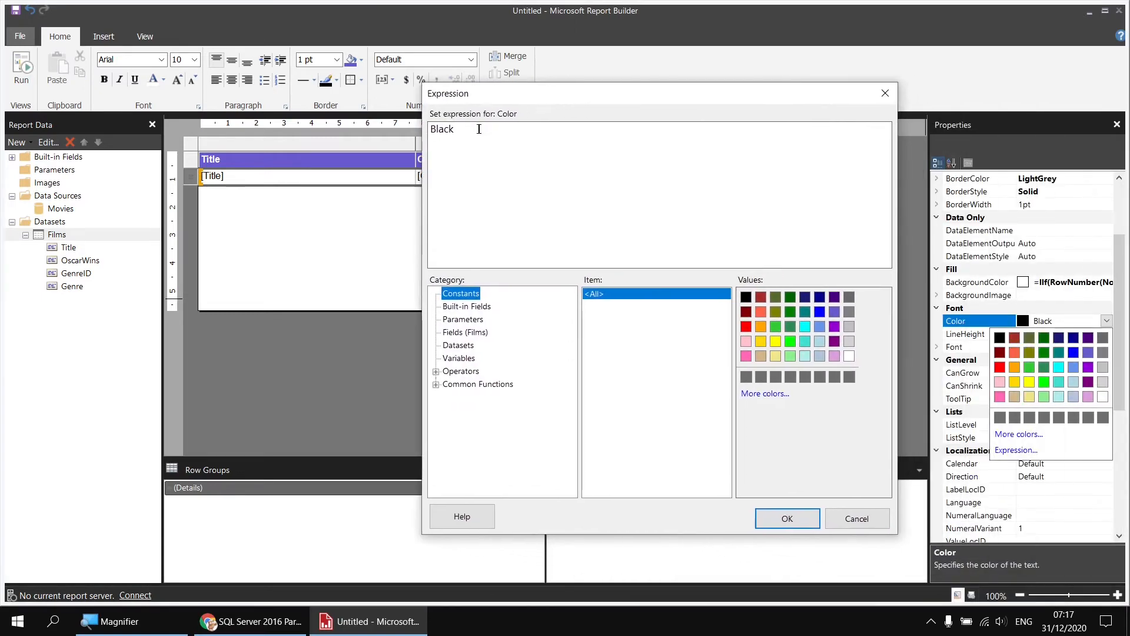
drag(480, 129, 430, 129)
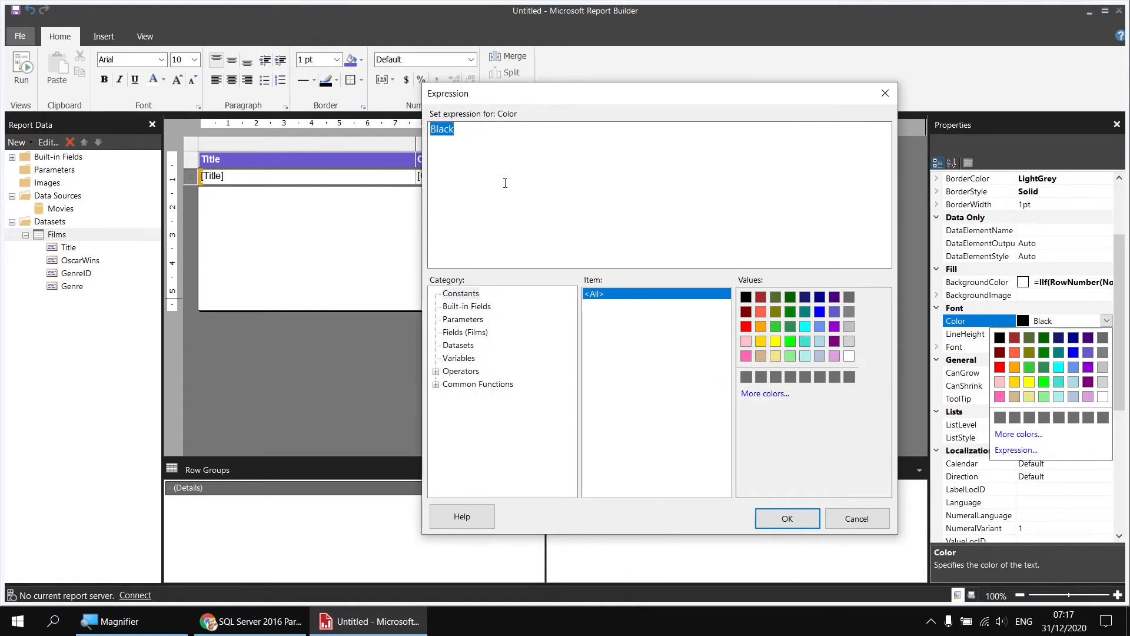
key(Delete)
text(=IIf(RowNumber(Nothing) Mod 2 = 0,"LightBlue","Transparent"))
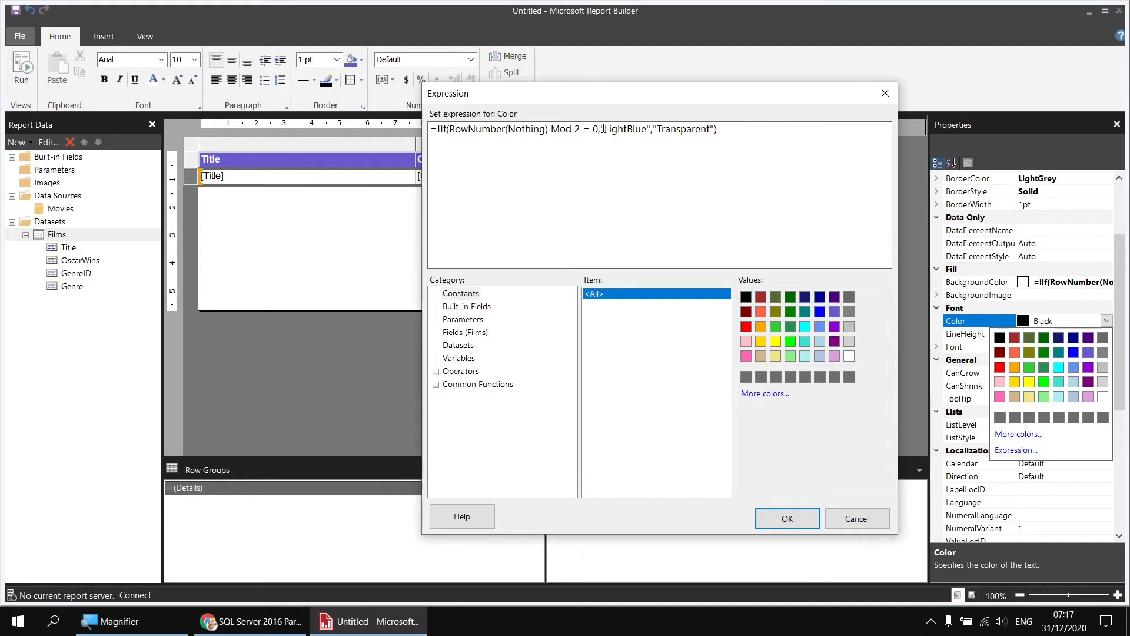
Replace "LightBlue" with "DarkBlue" and "Transparent" with "Gray" in the font Color expression, confirm it and preview the report
drag(603, 129, 652, 129)
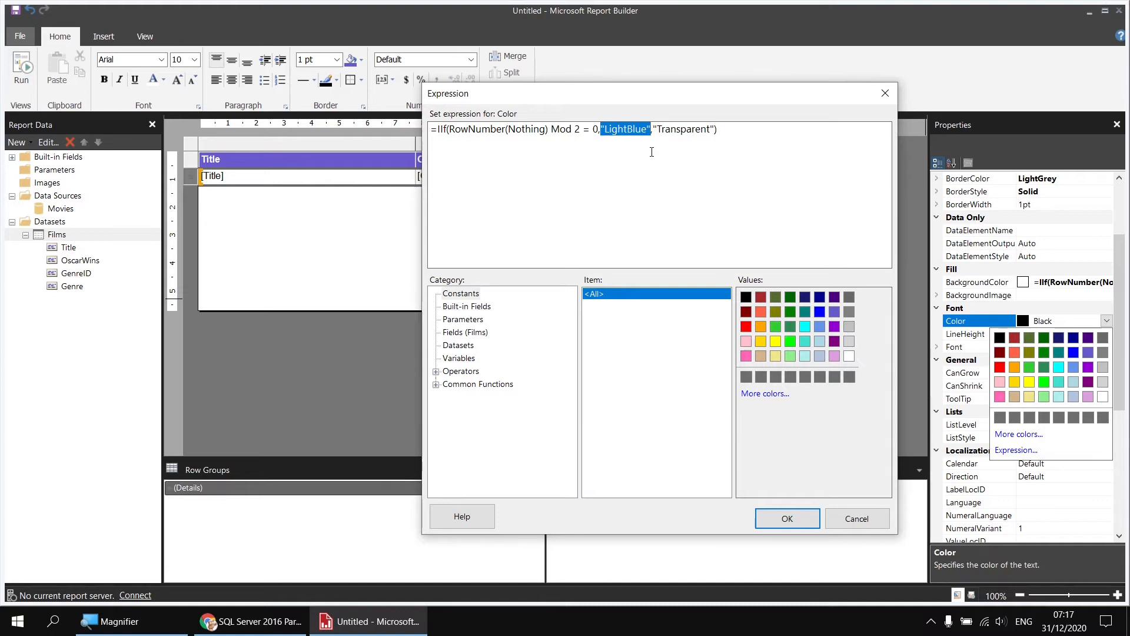
key(Delete)
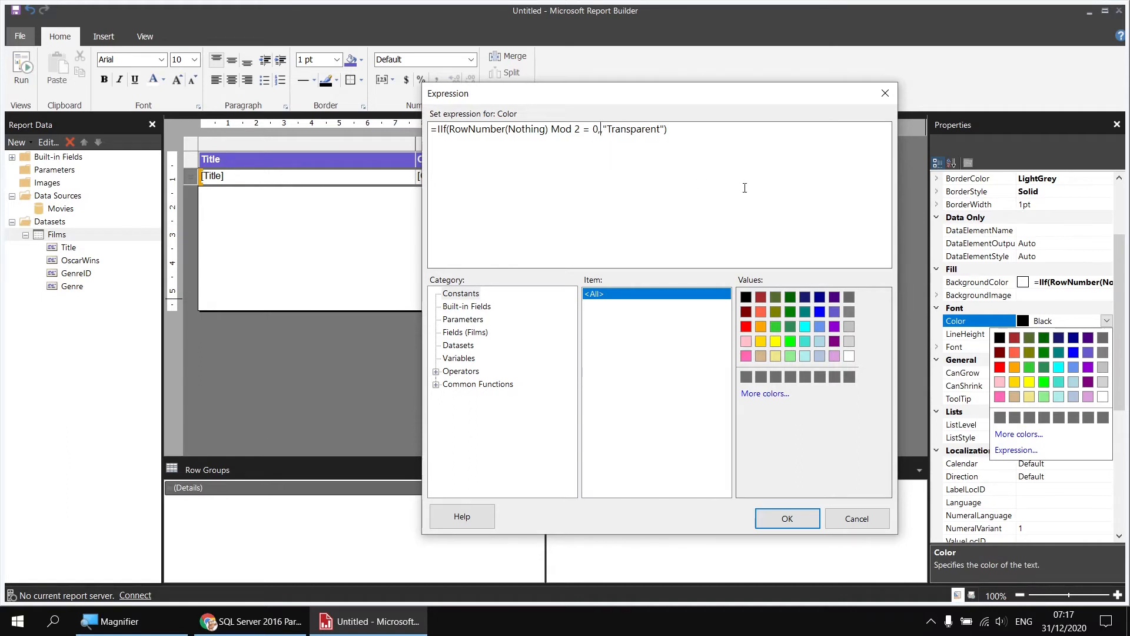
double_click(823, 302)
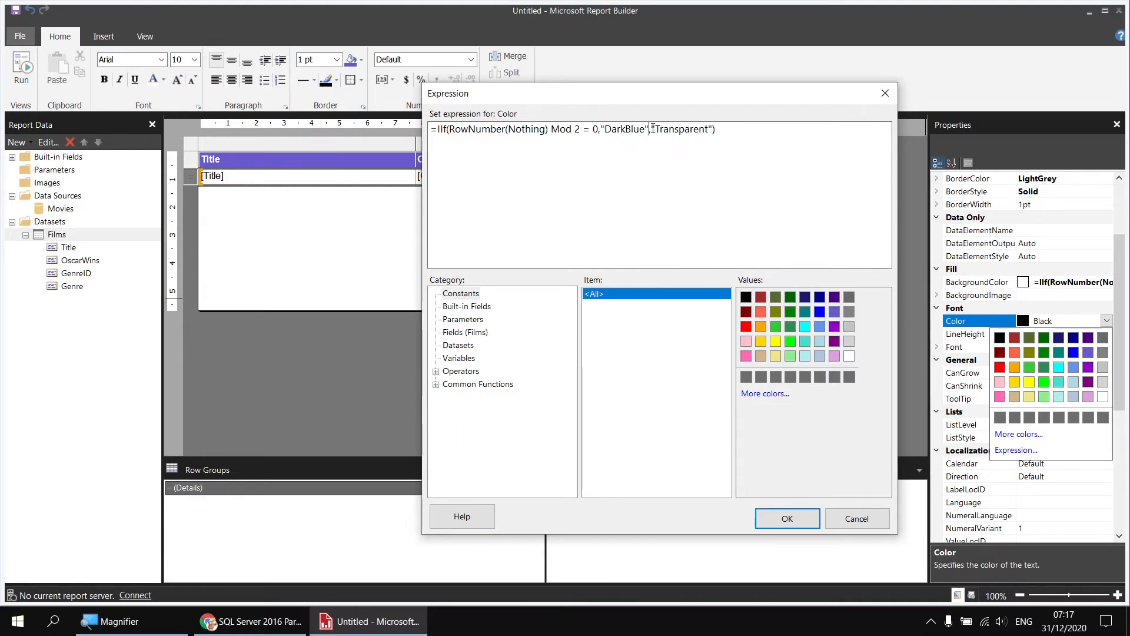
drag(652, 128, 713, 130)
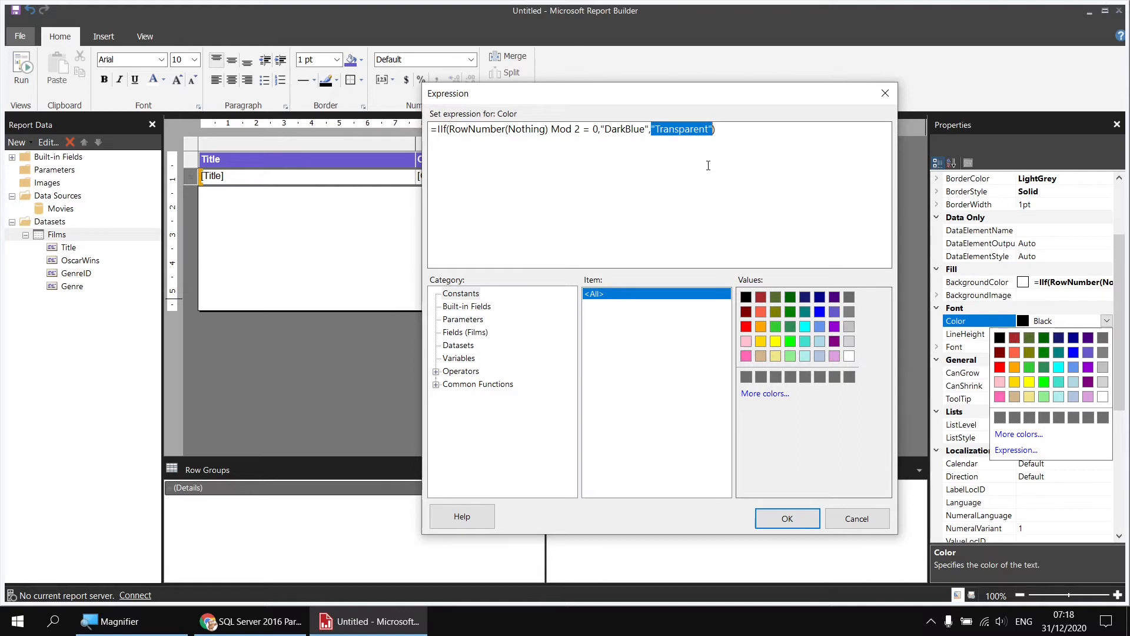
key(Delete)
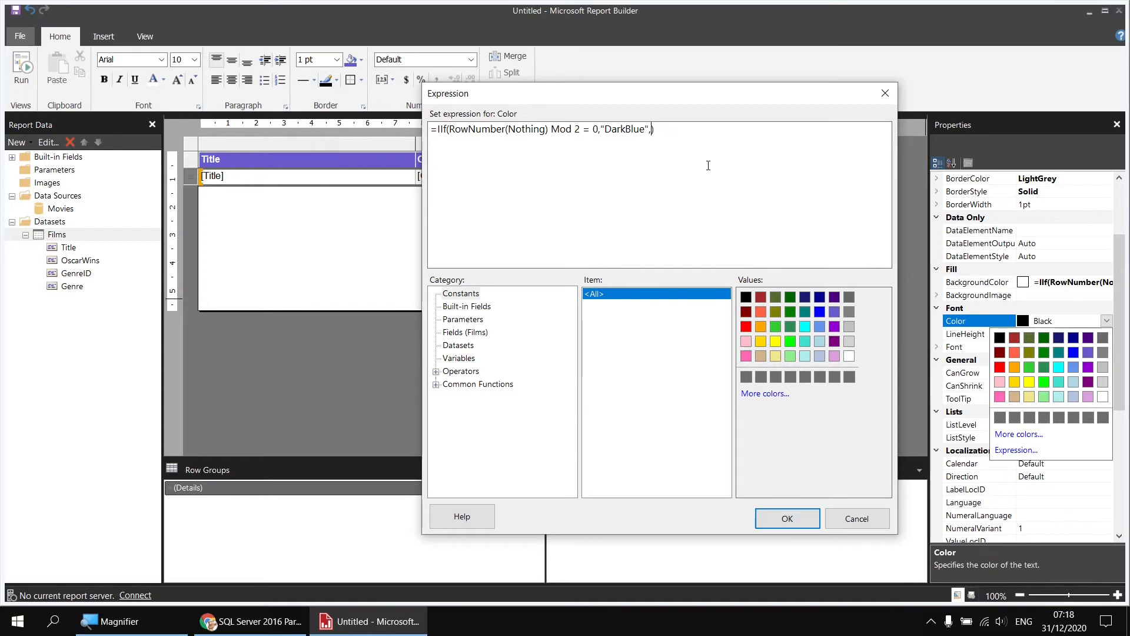
double_click(849, 310)
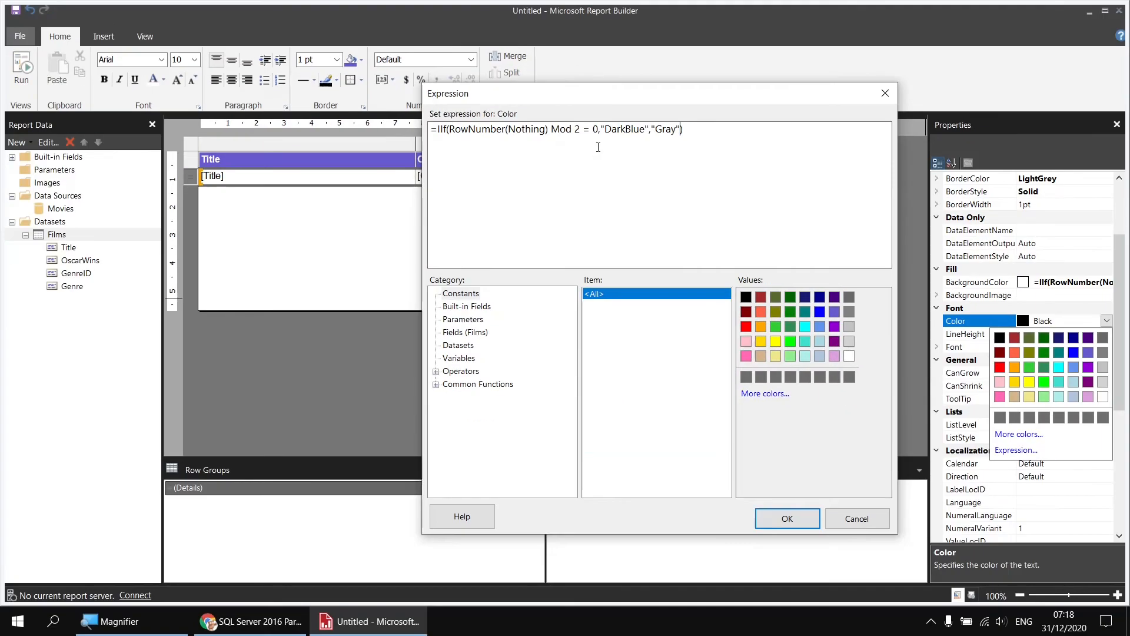
click(784, 517)
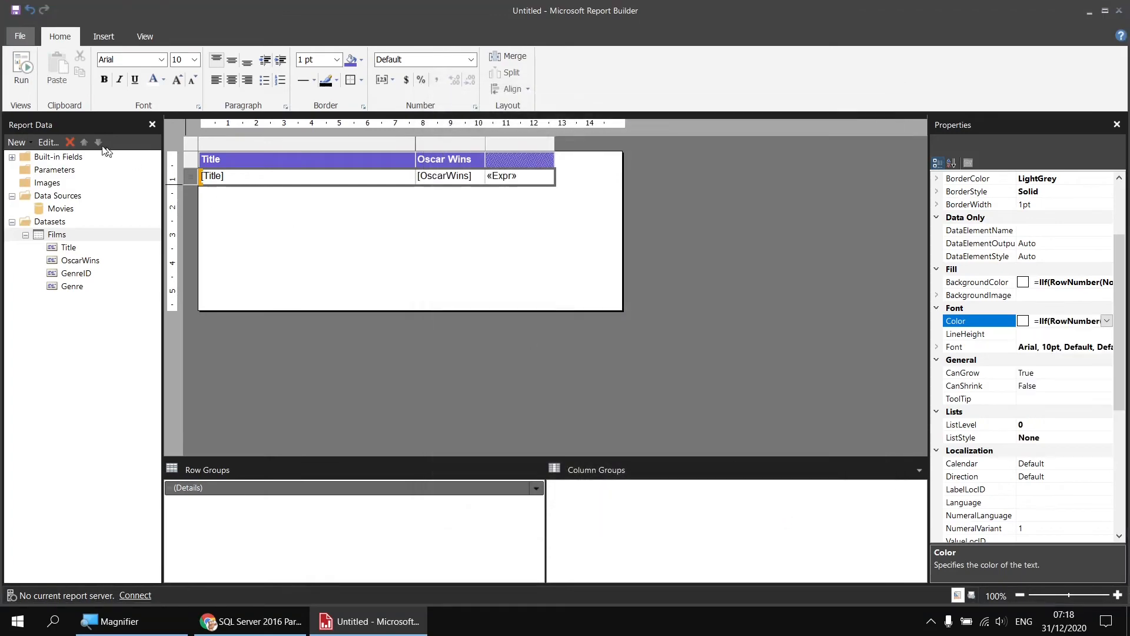
click(22, 68)
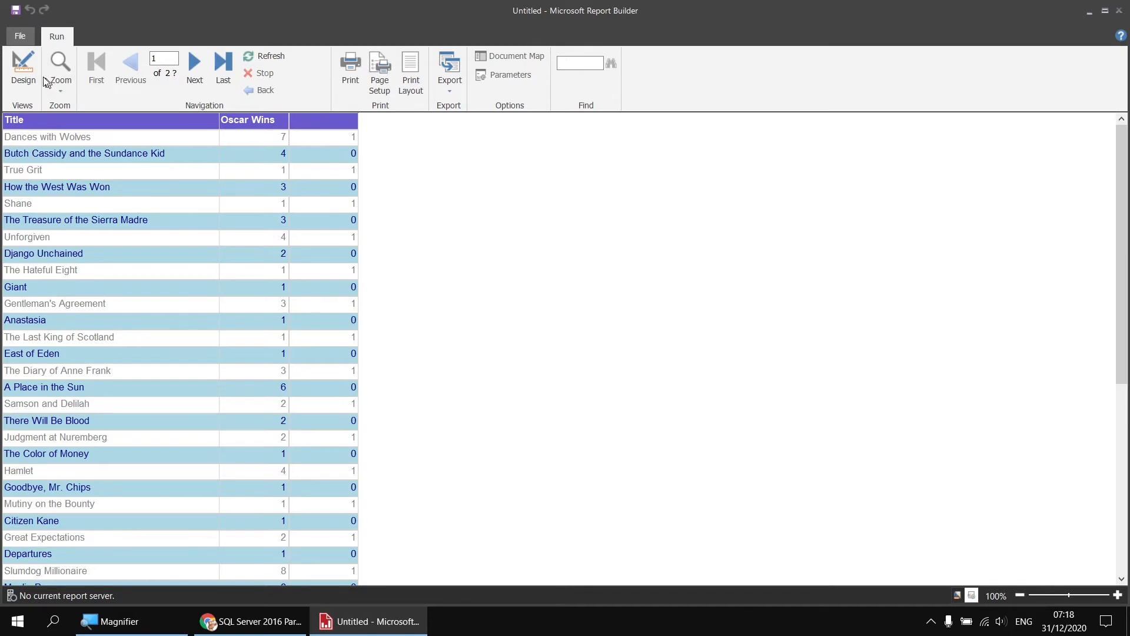
Return to the report design, delete the table's third column containing the Mod expression and preview the report
click(23, 70)
click(505, 167)
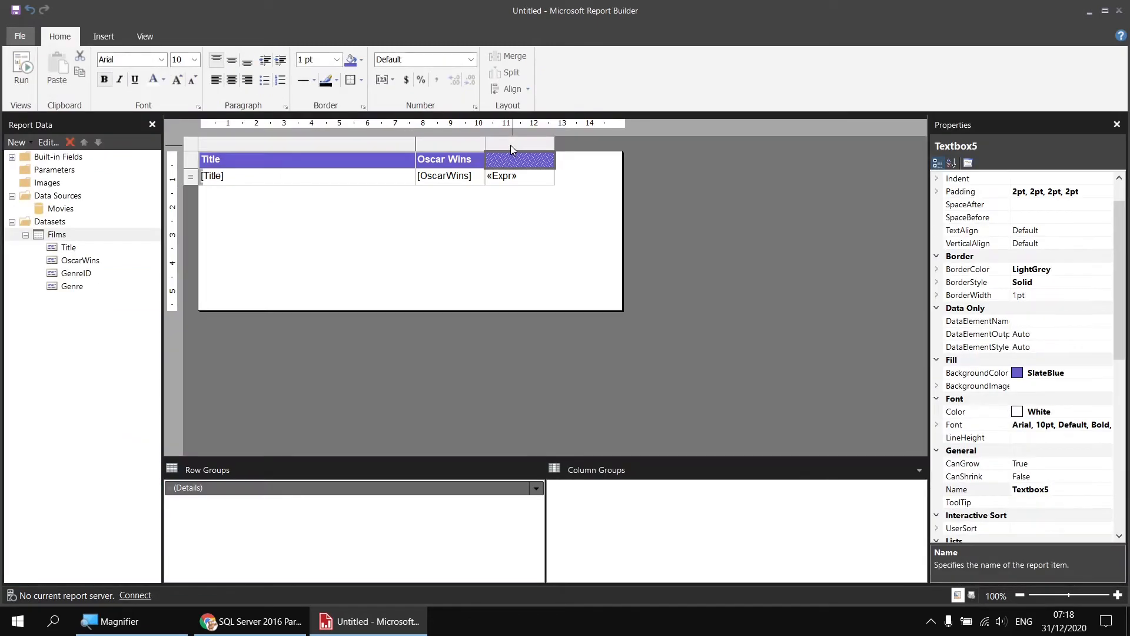
right_click(510, 145)
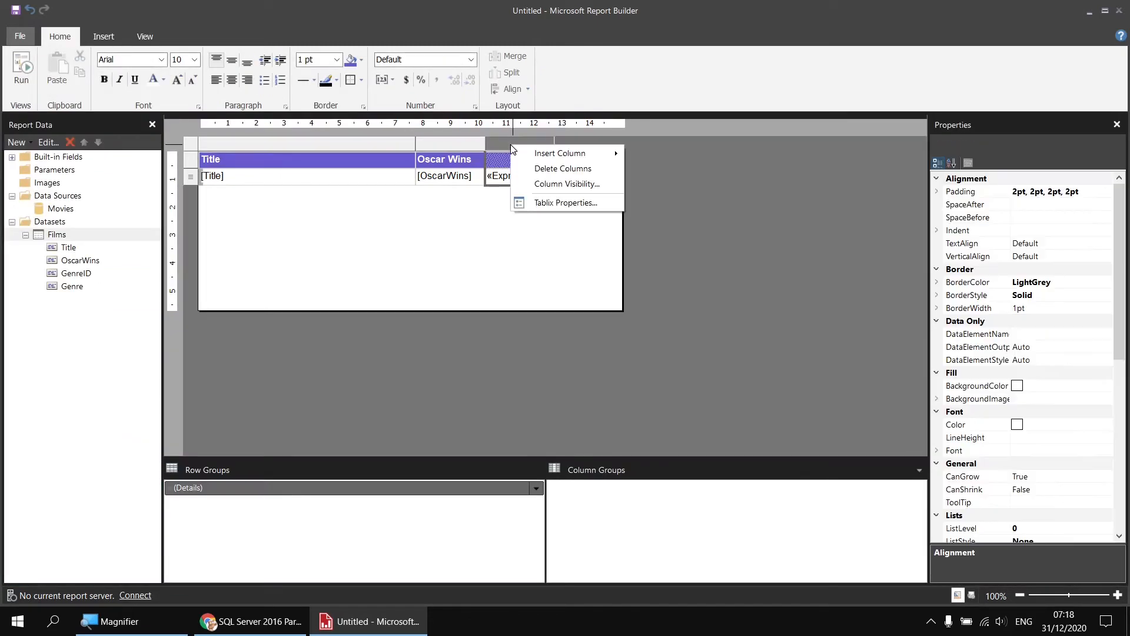
click(532, 169)
click(28, 74)
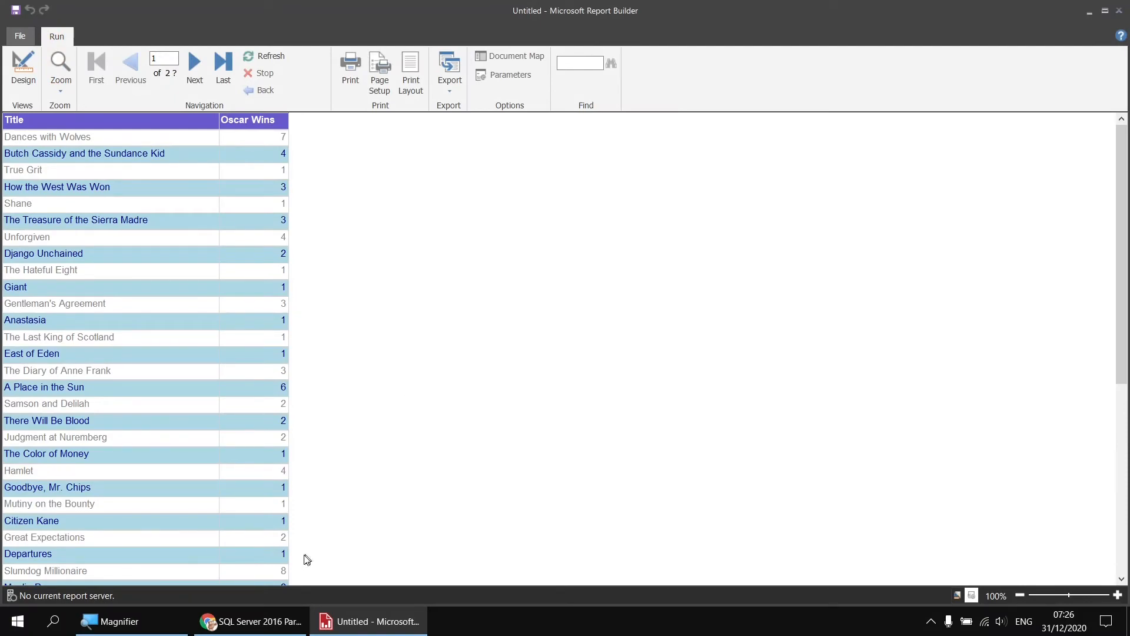
Switch to Chrome to view the grouped Alternating Colours for Table Detail Rows report, and return to Report Builder
click(250, 621)
click(405, 18)
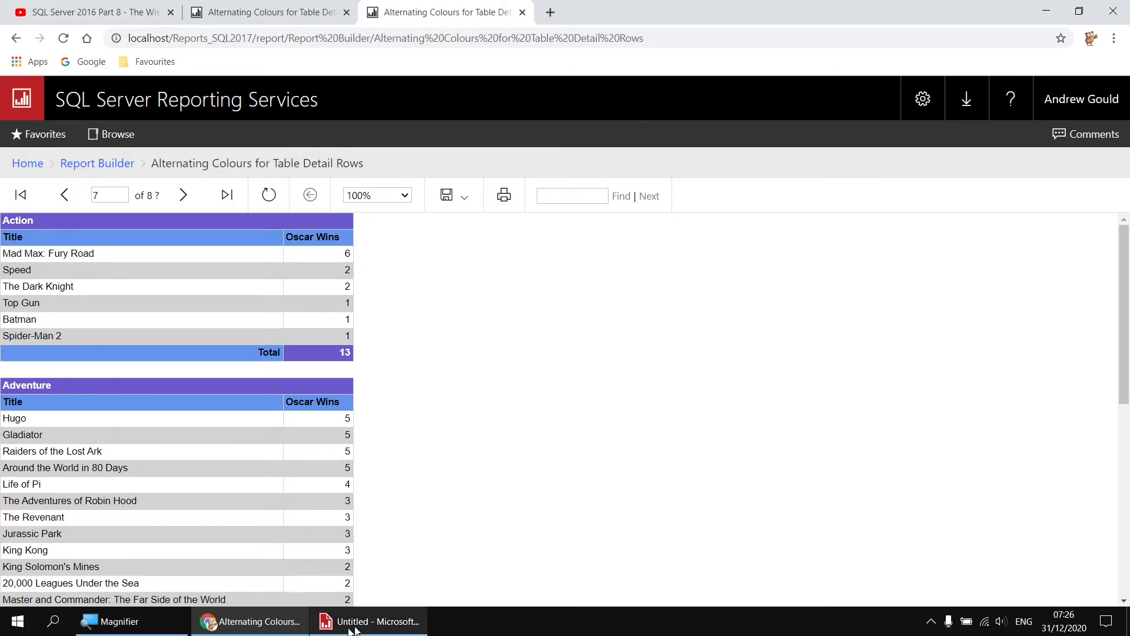
click(369, 621)
Return to the report design and move the existing table about 4 cm down the report body
click(23, 68)
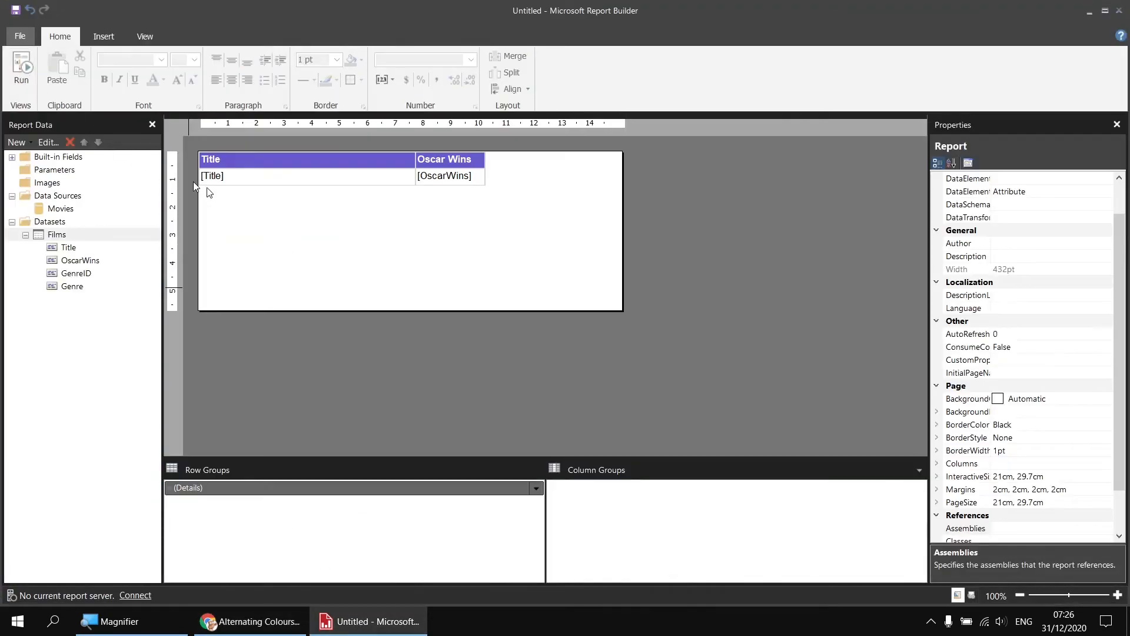
drag(360, 225, 309, 166)
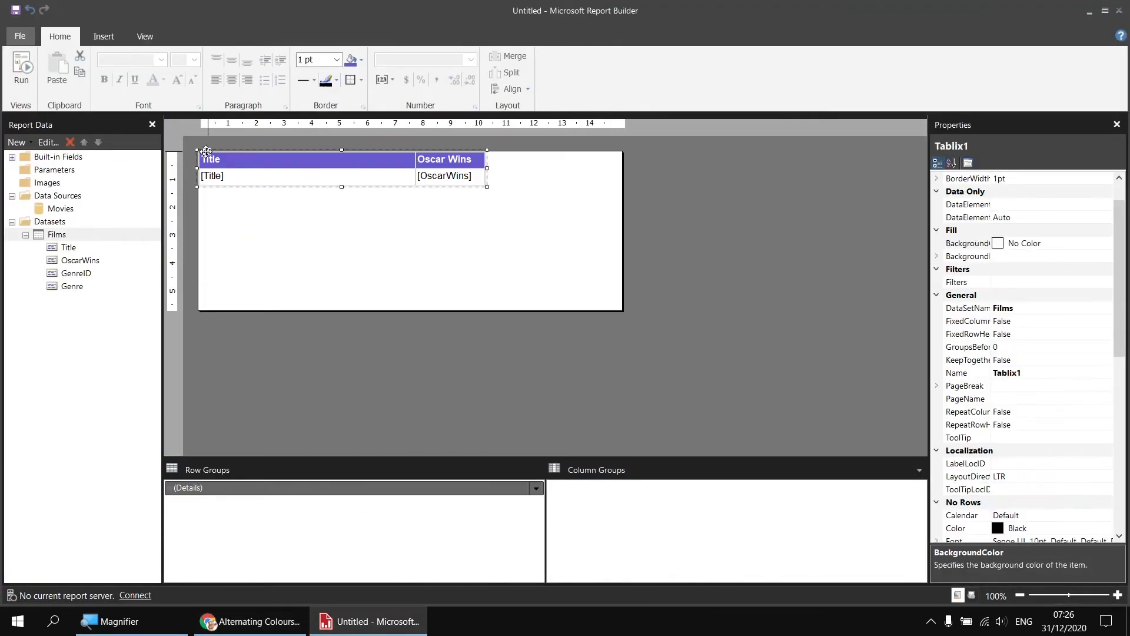
drag(206, 151, 206, 263)
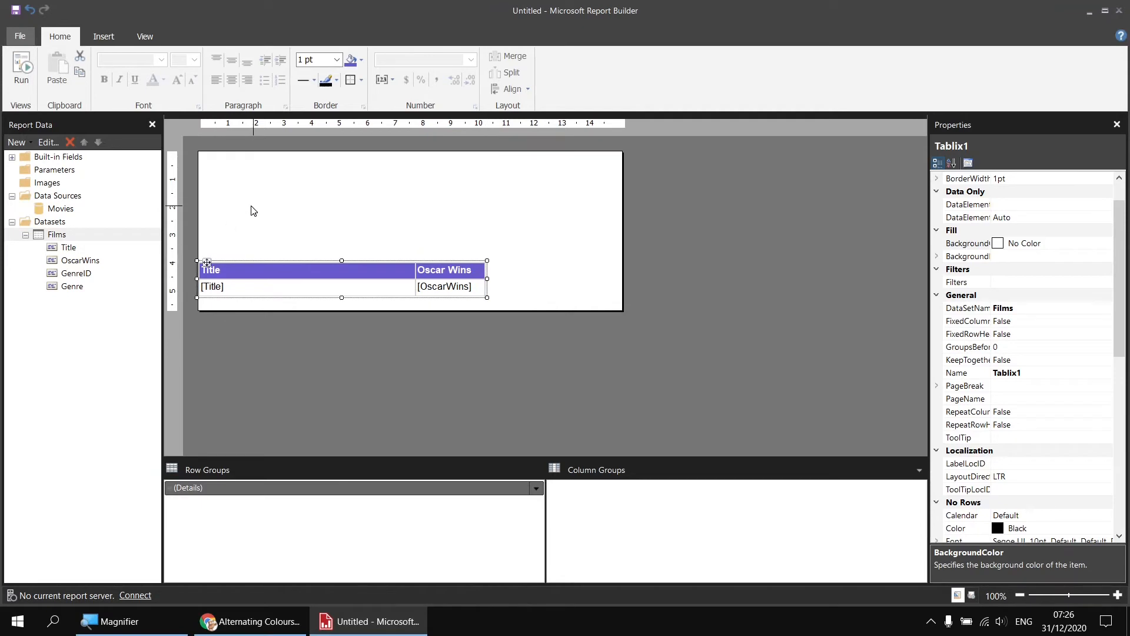
Insert a new table above the existing one and align it with the report body's top-left corner
right_click(201, 157)
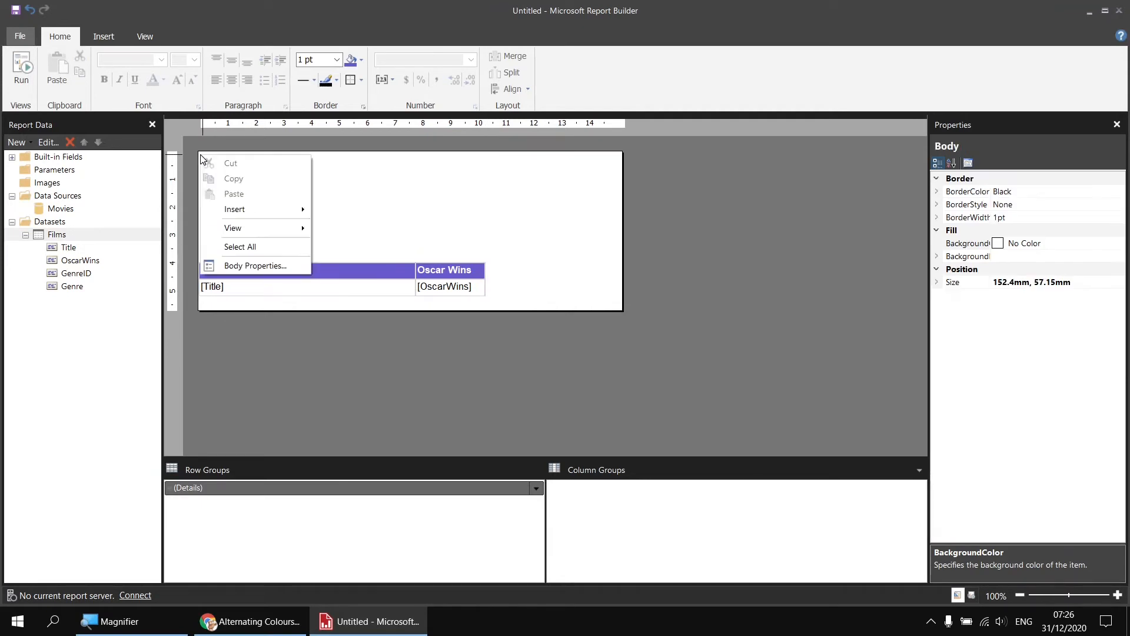
mouse_move(256, 209)
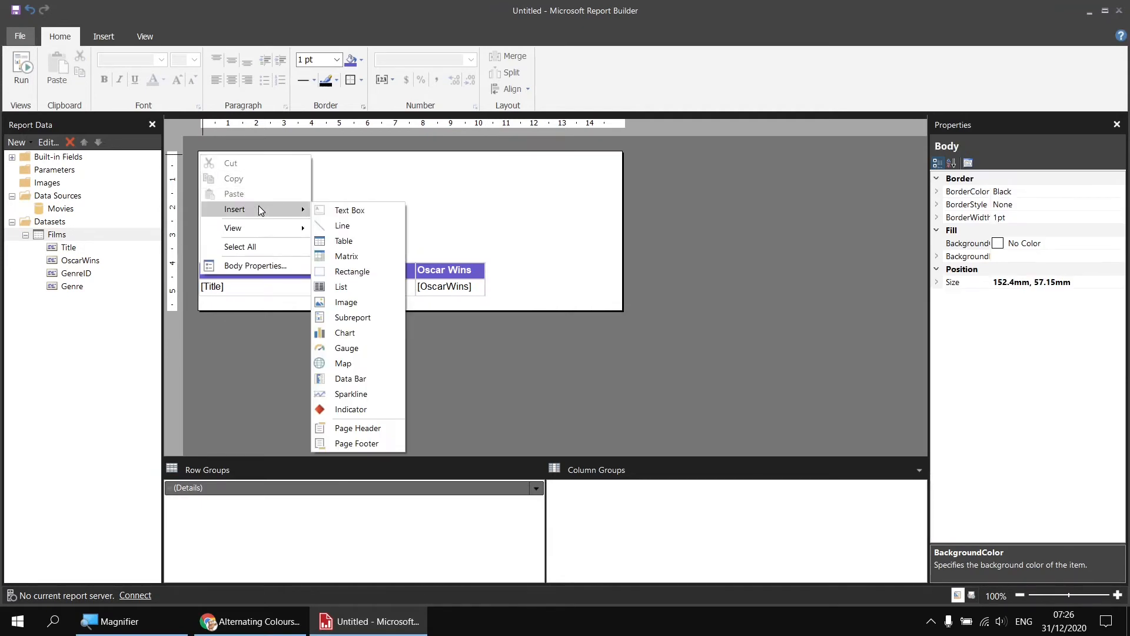
click(359, 239)
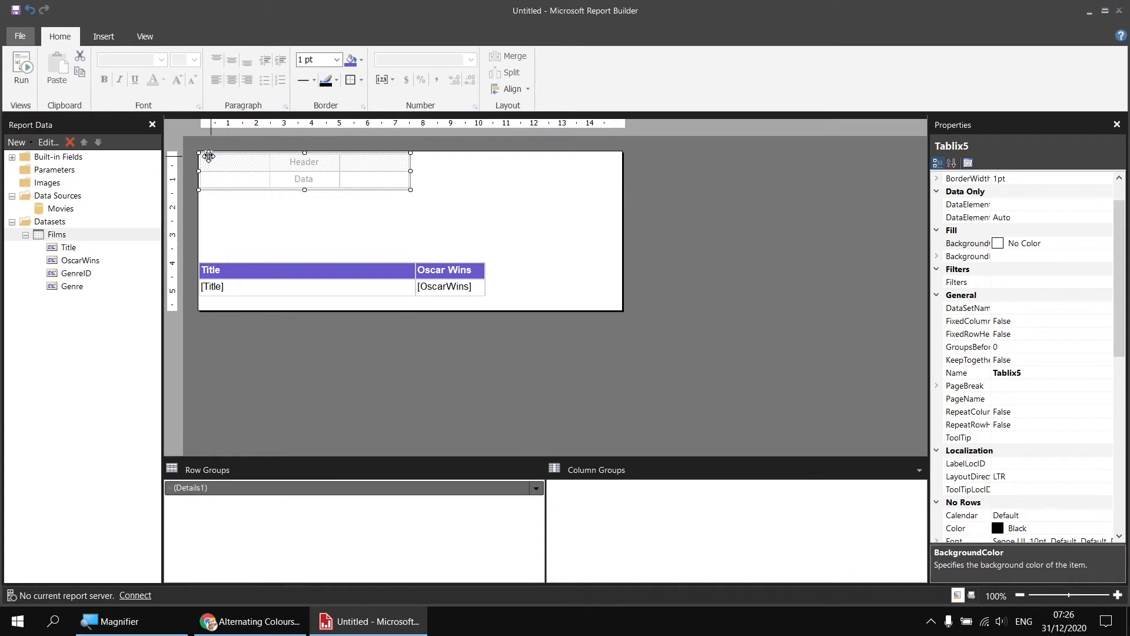
drag(207, 155, 205, 151)
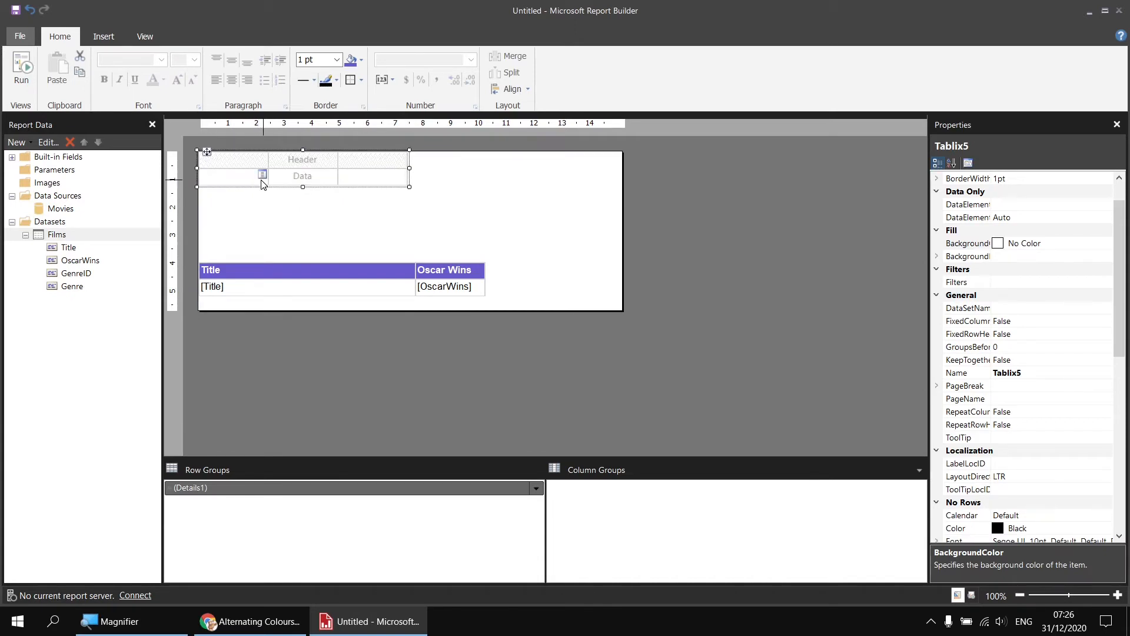
Add the Title and OscarWins fields to the new table's first two columns and widen the Title column to match the lower table
click(262, 176)
click(283, 187)
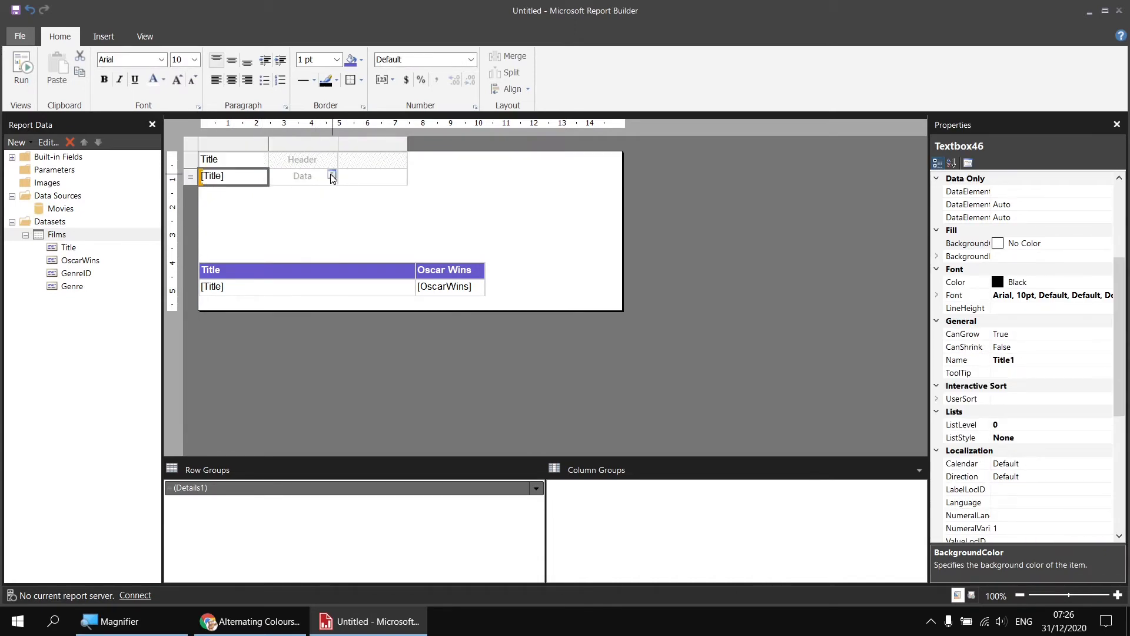
click(331, 176)
click(345, 202)
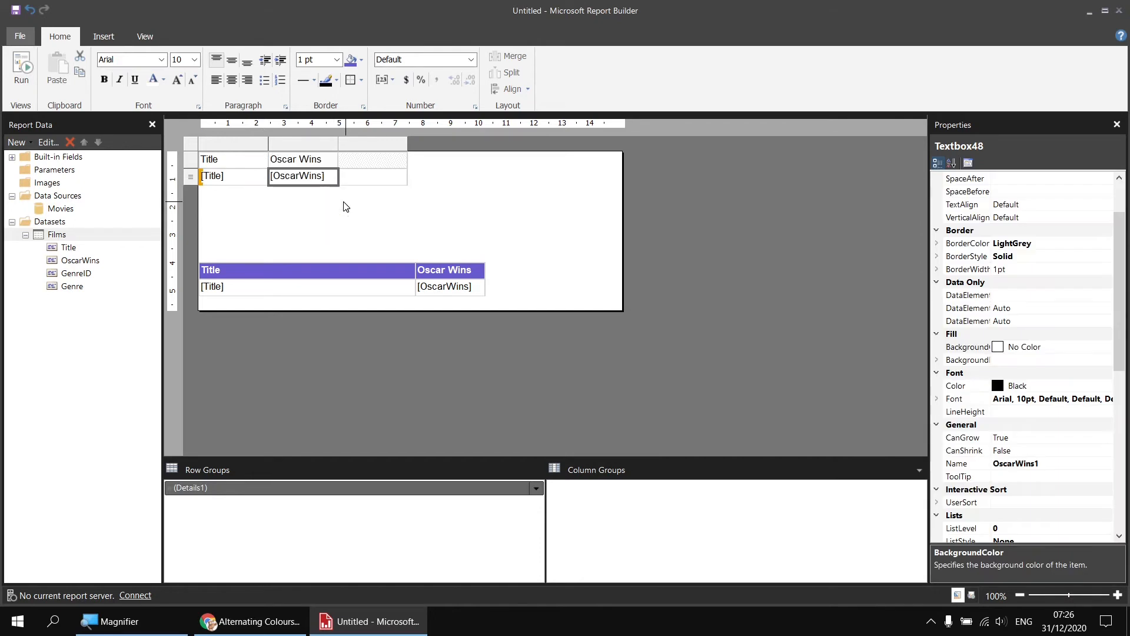
click(266, 143)
drag(266, 143, 332, 179)
click(521, 165)
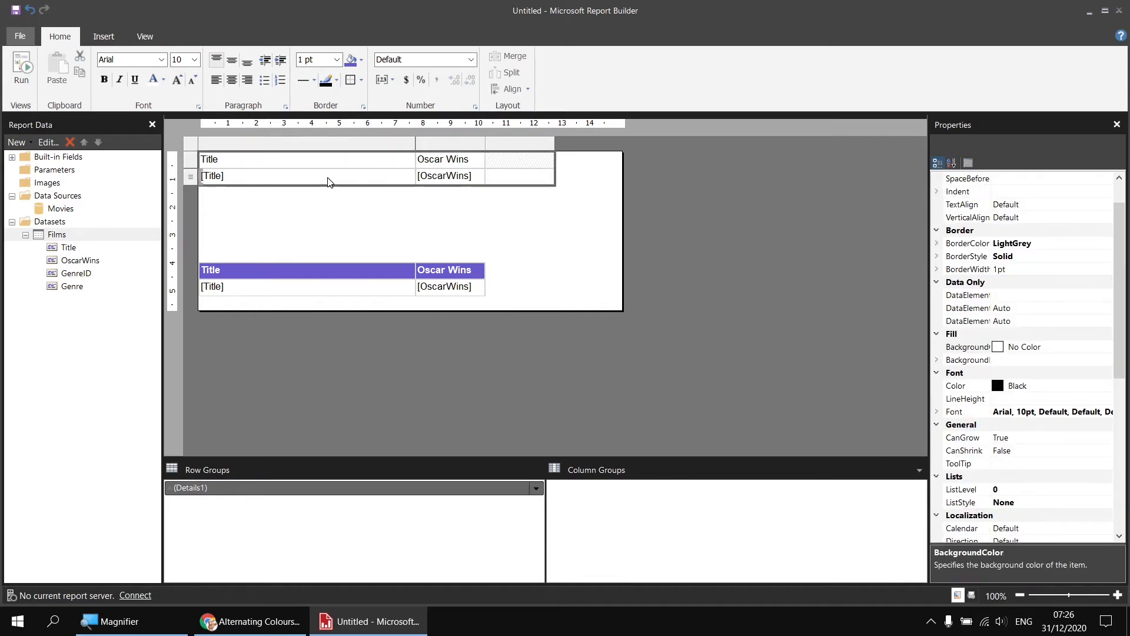
Try Arial Black as the new table's font and revert it to Arial
click(161, 59)
click(147, 73)
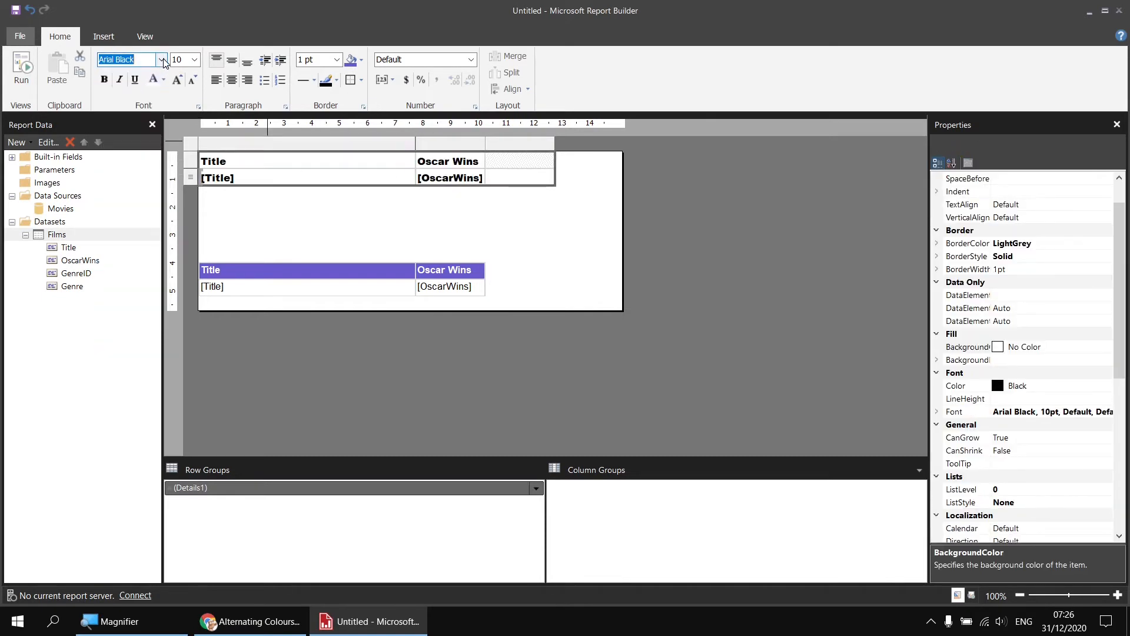
click(161, 59)
scroll(147, 91, up, 1)
click(134, 93)
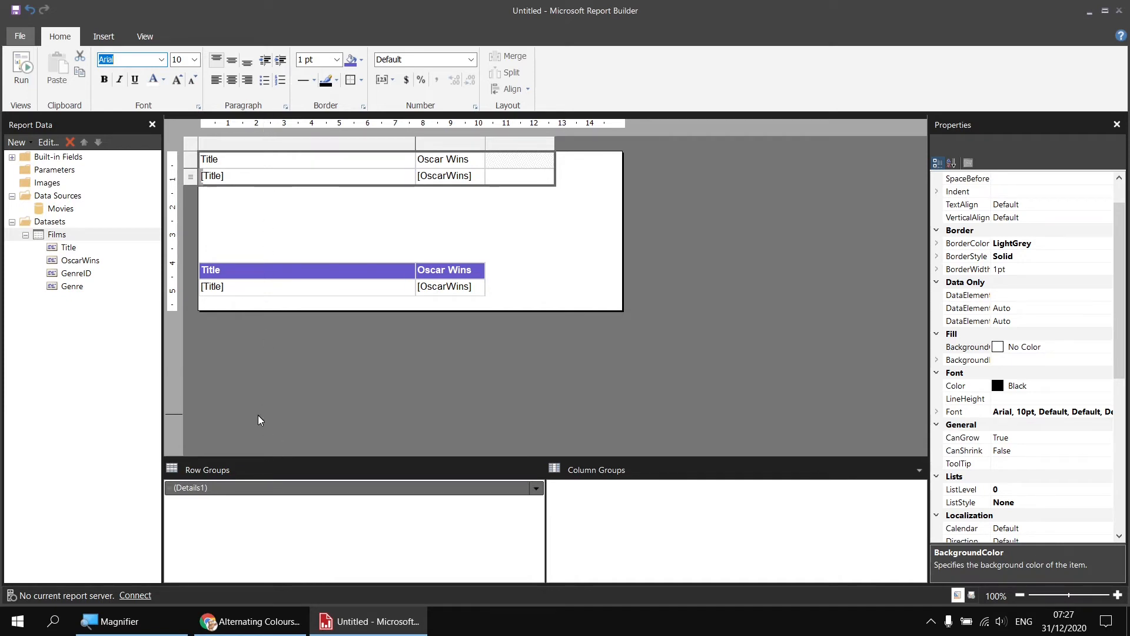
Add a parent row group on GenreID with a group header and footer, and delete its Genre ID column
right_click(229, 493)
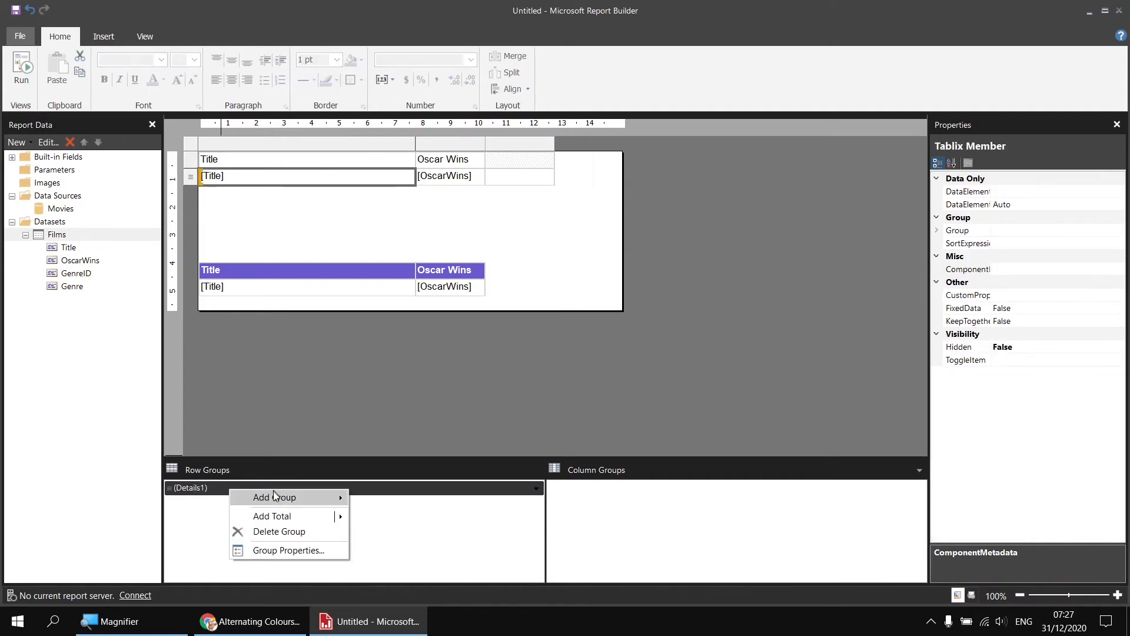
mouse_move(274, 498)
click(398, 498)
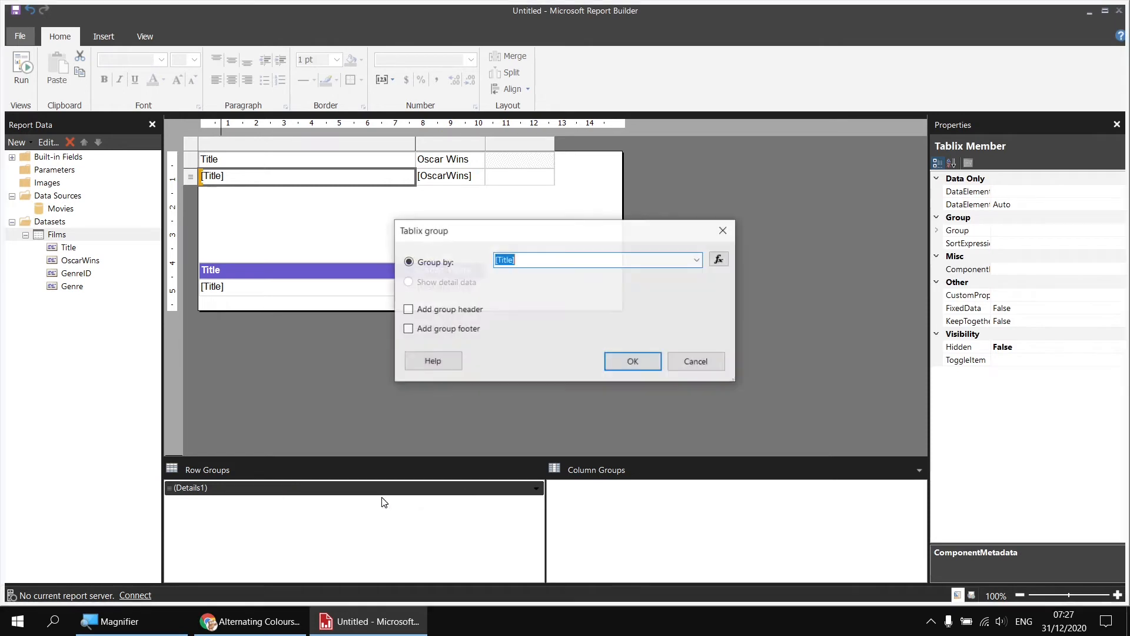
click(697, 259)
click(547, 296)
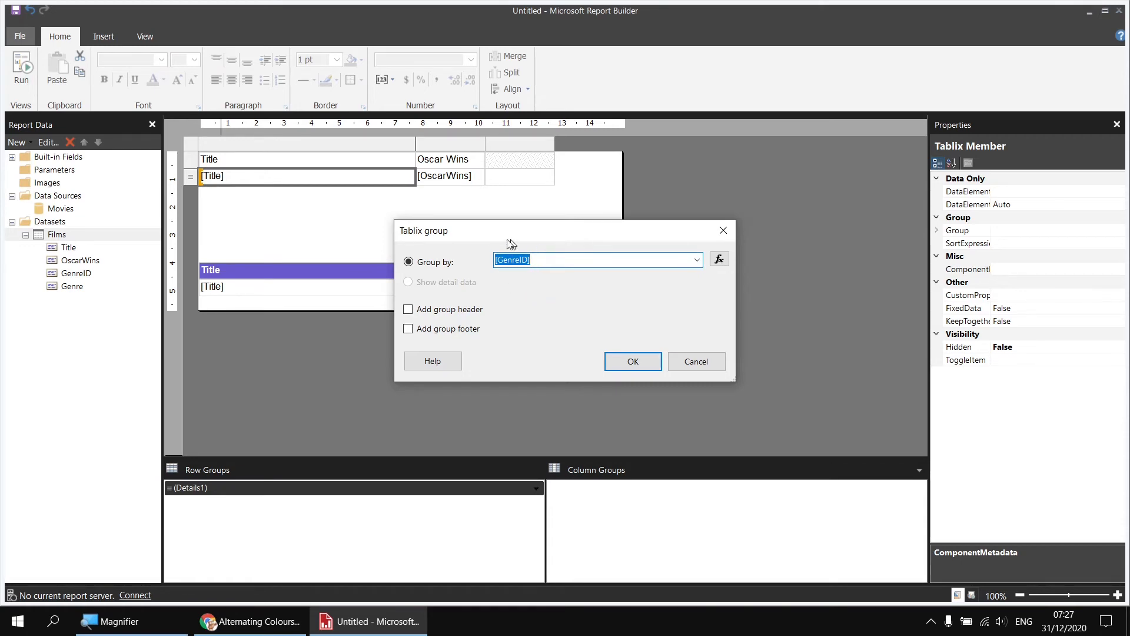
click(538, 261)
click(408, 309)
click(408, 329)
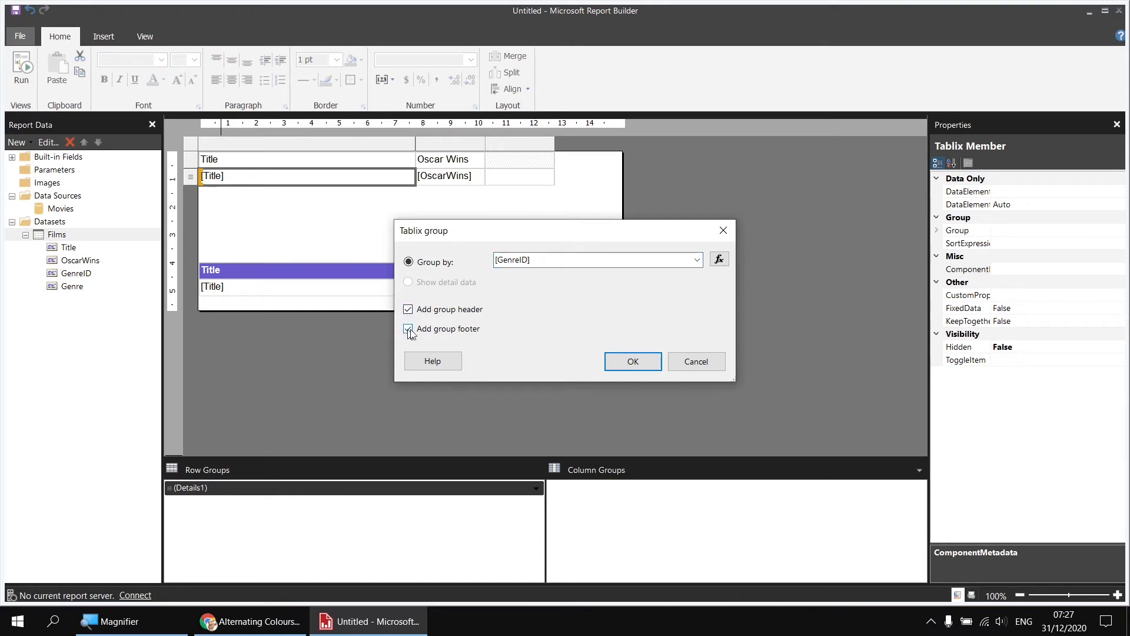
click(628, 361)
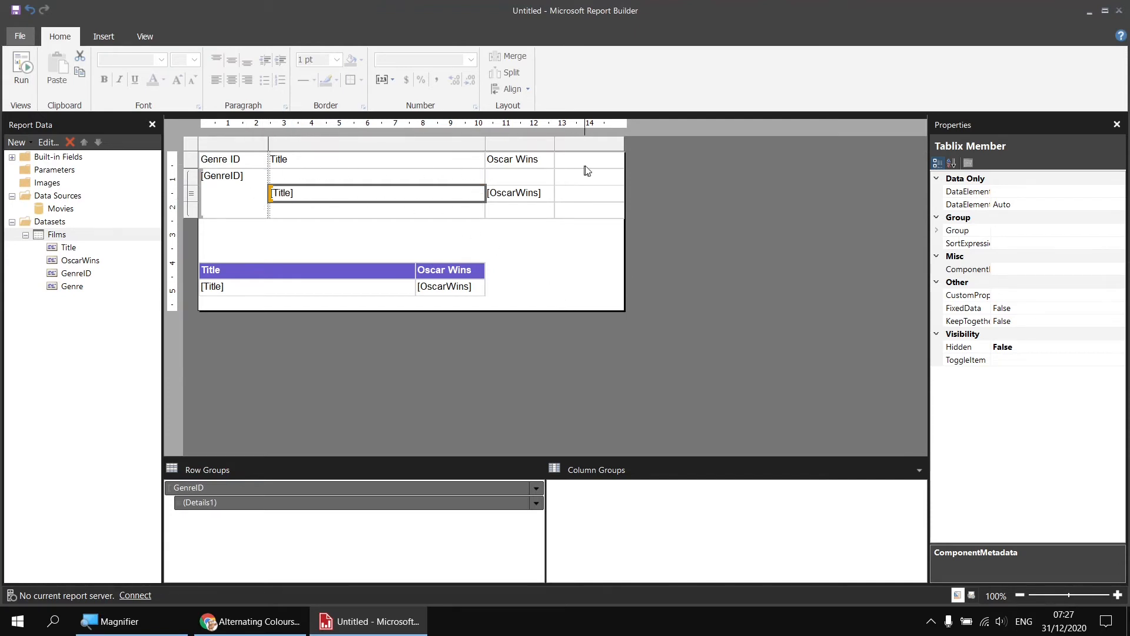
right_click(229, 149)
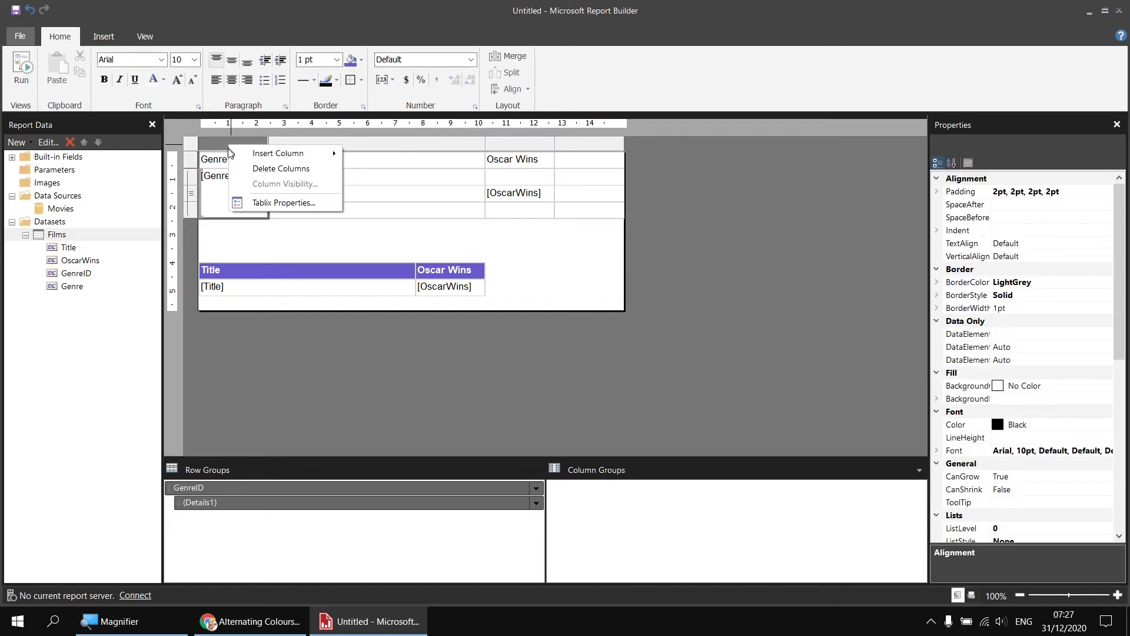
click(262, 170)
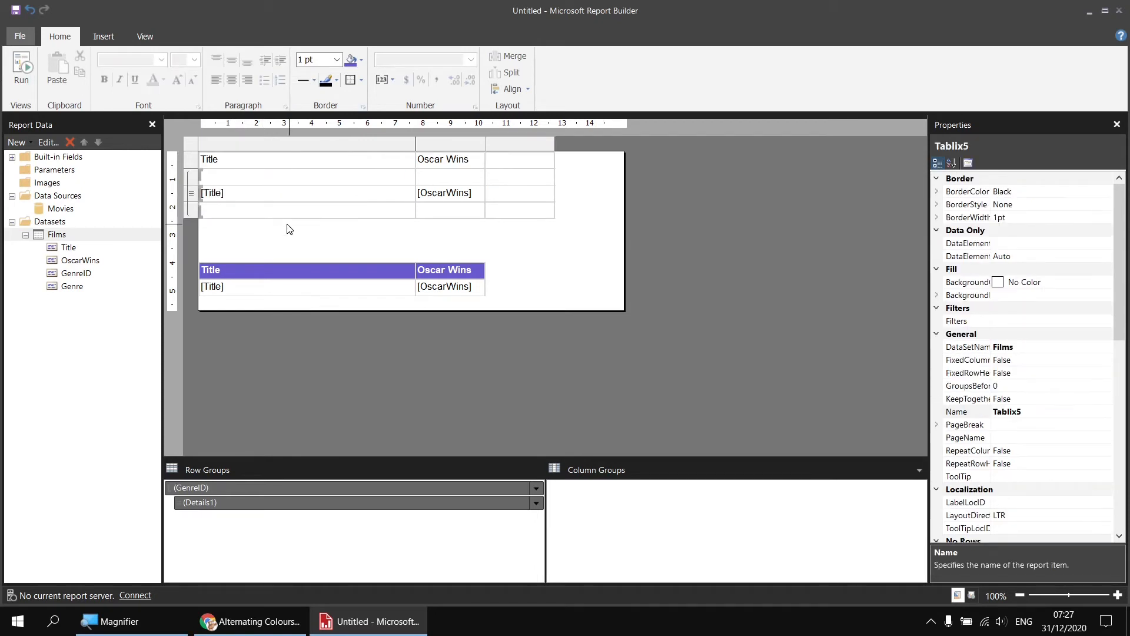
Insert a row inside the GenreID group above the existing blank group header row
click(193, 175)
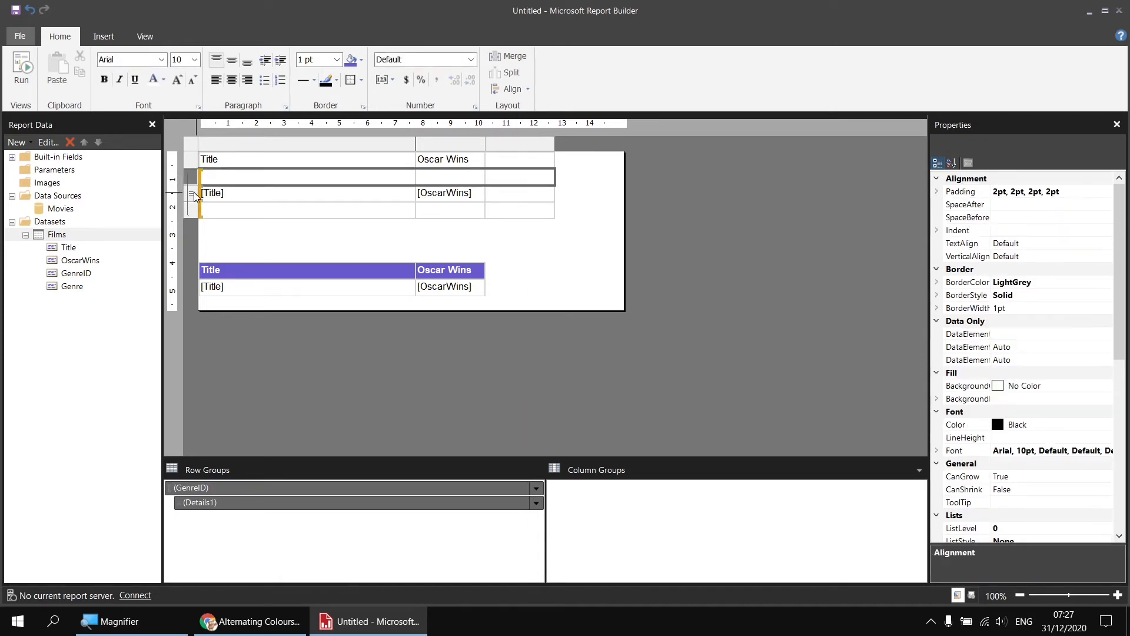
click(193, 197)
click(193, 210)
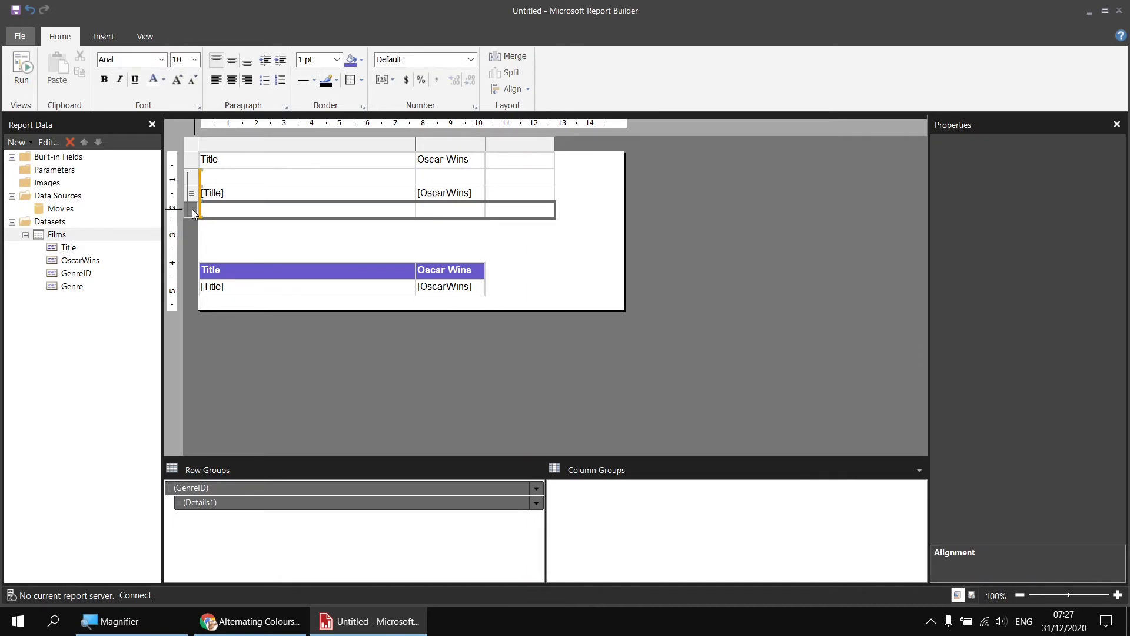
click(194, 177)
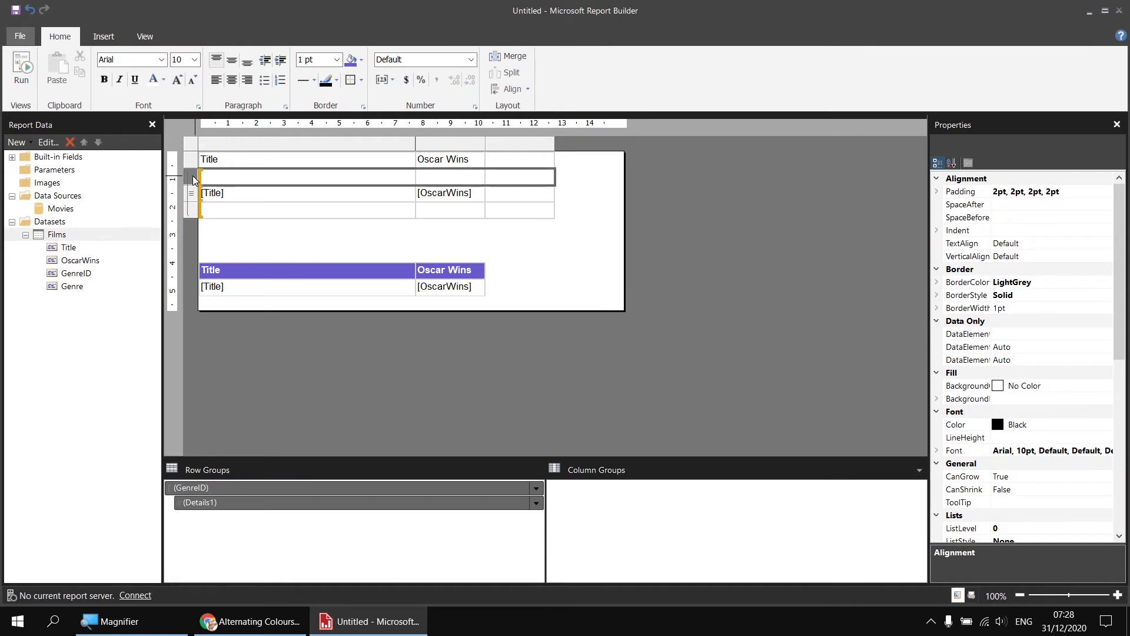
right_click(195, 180)
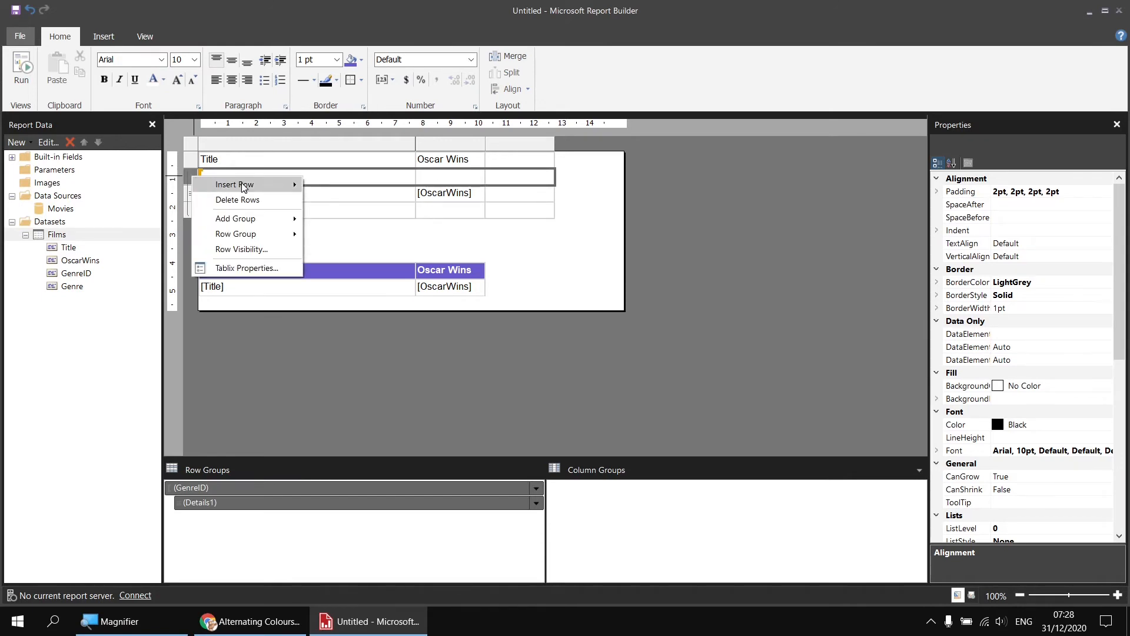
mouse_move(244, 186)
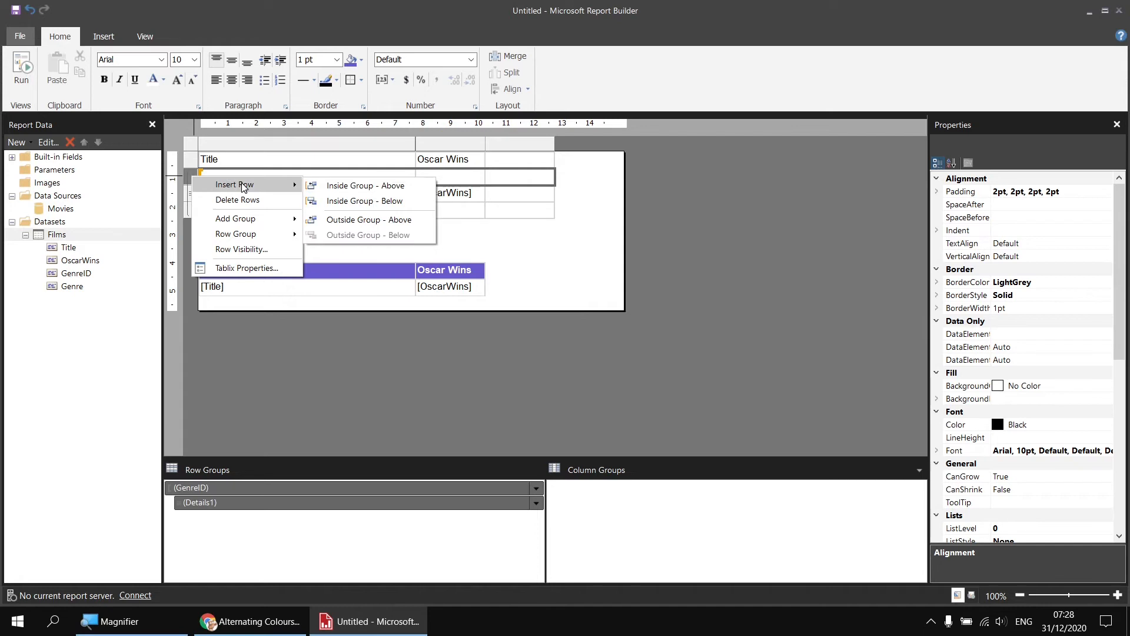
click(360, 189)
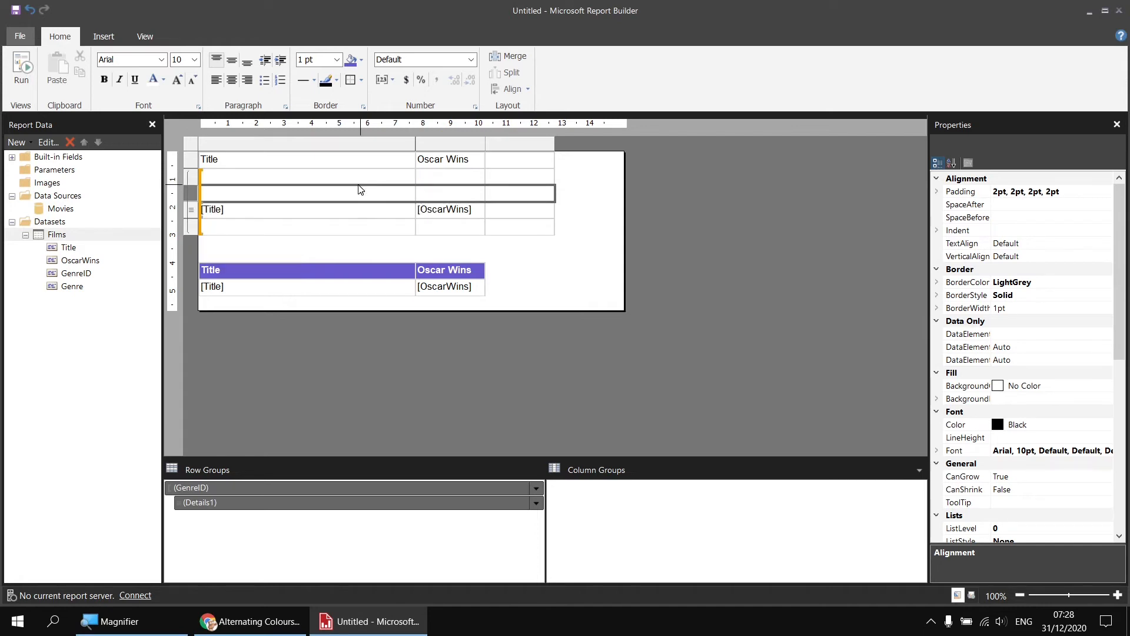
Merge the cells of the first group header row and place the Genre field in the merged cell
click(240, 177)
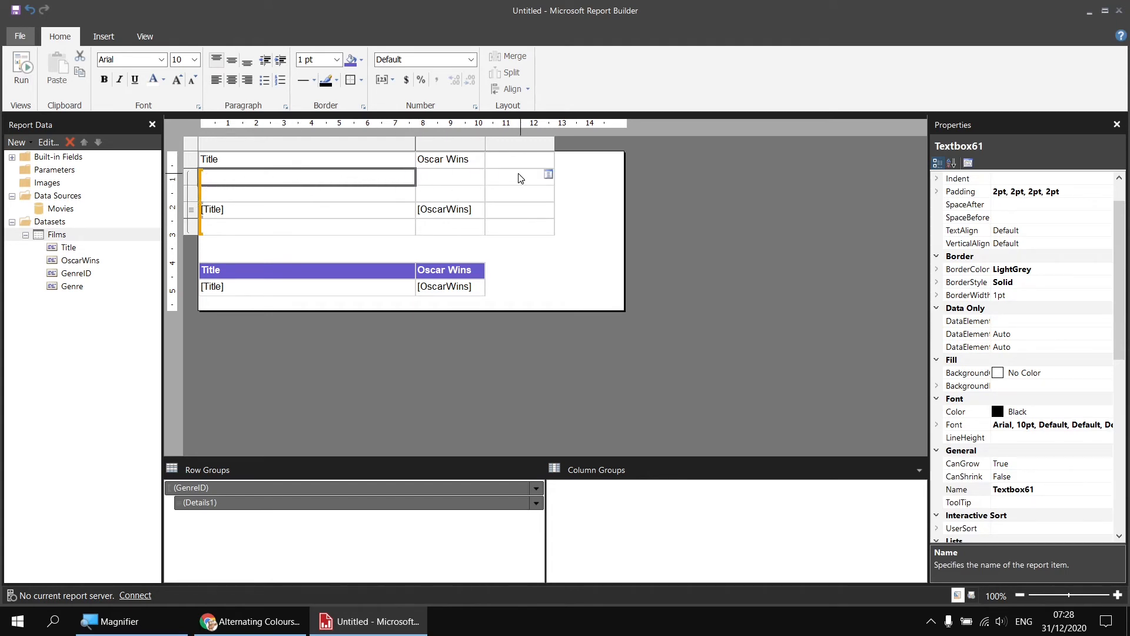
drag(518, 175, 333, 184)
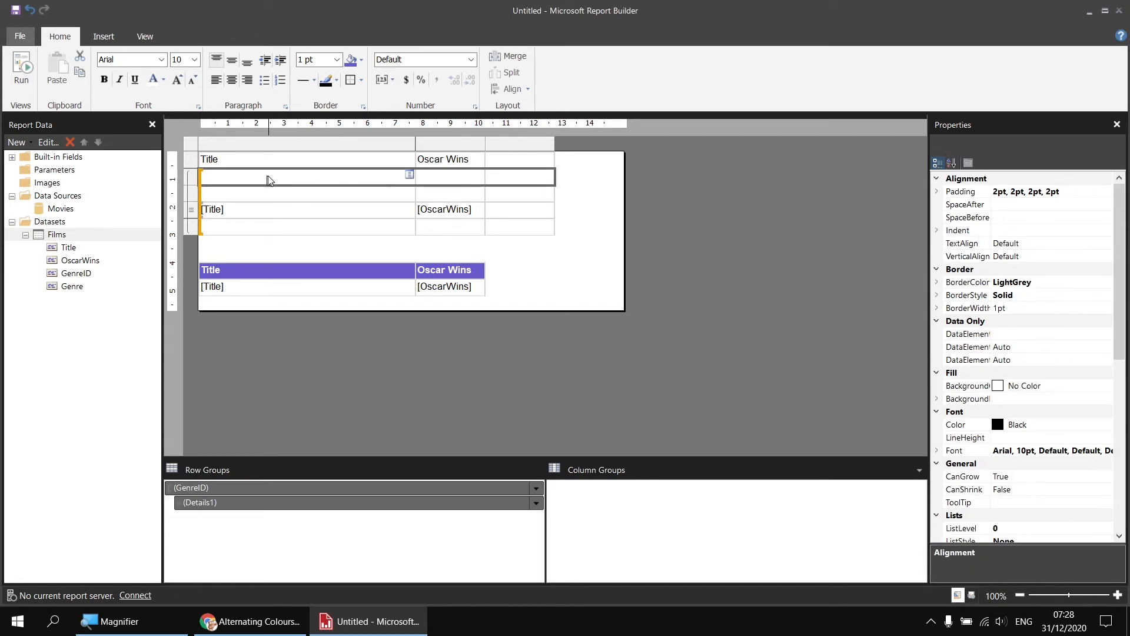
click(501, 57)
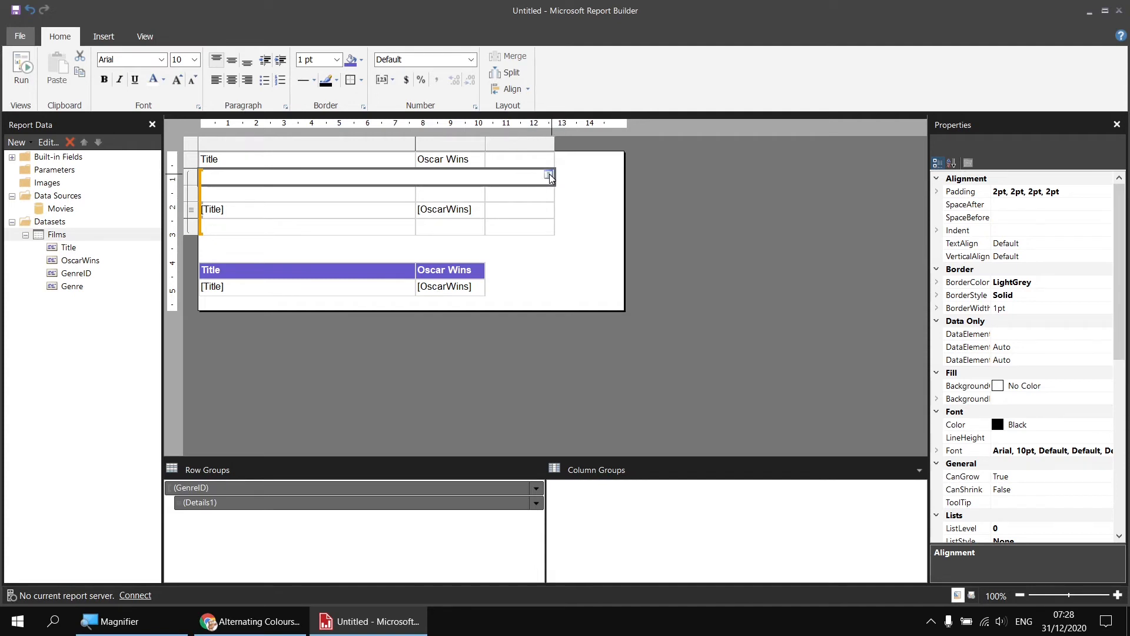
click(549, 175)
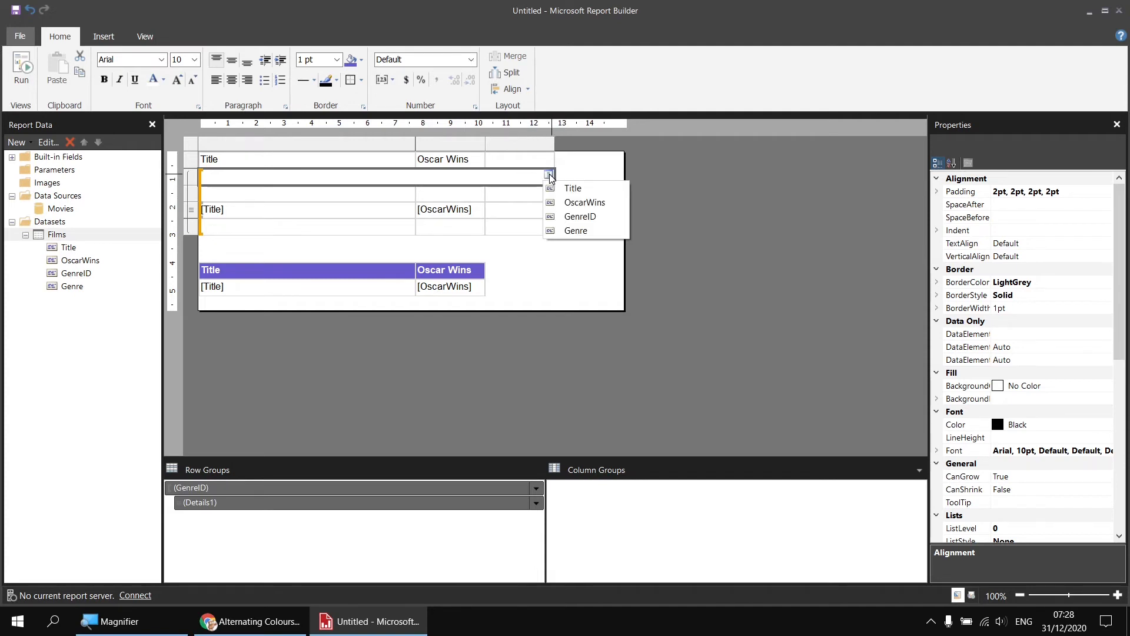
click(575, 230)
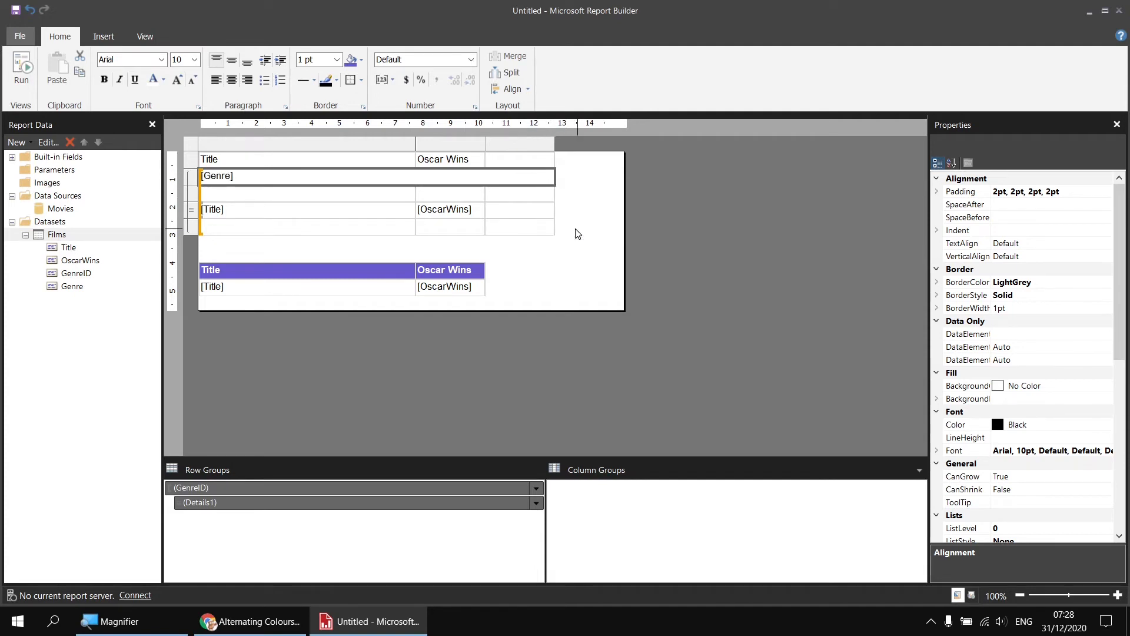
Copy the Title and Oscar Wins headings into the second group header row and delete the original table header row
click(312, 163)
click(449, 161)
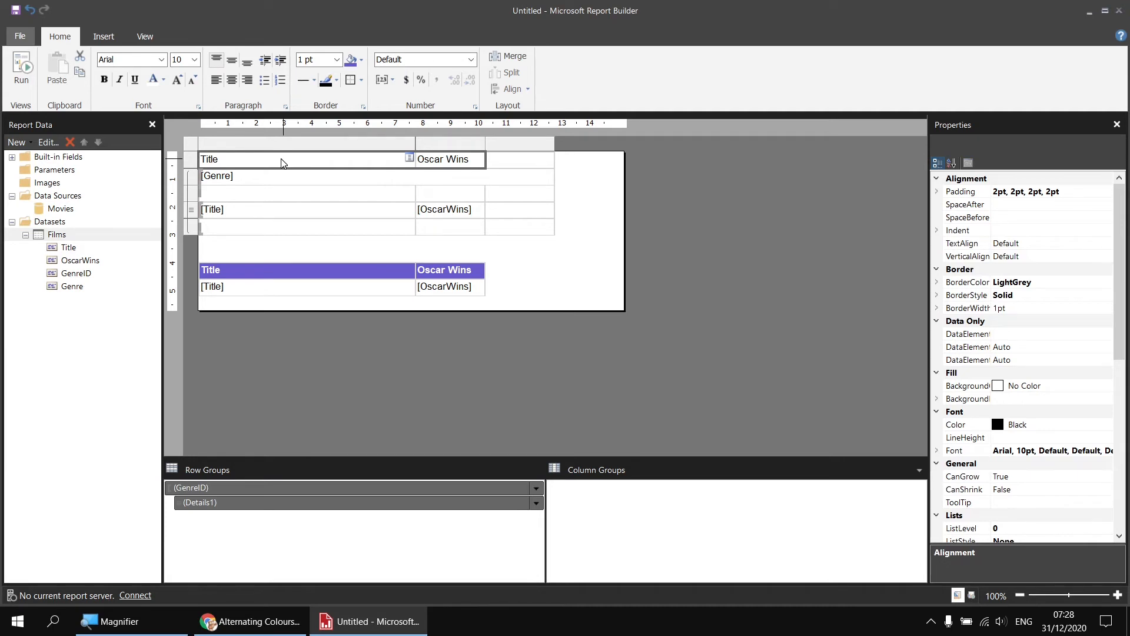
click(274, 196)
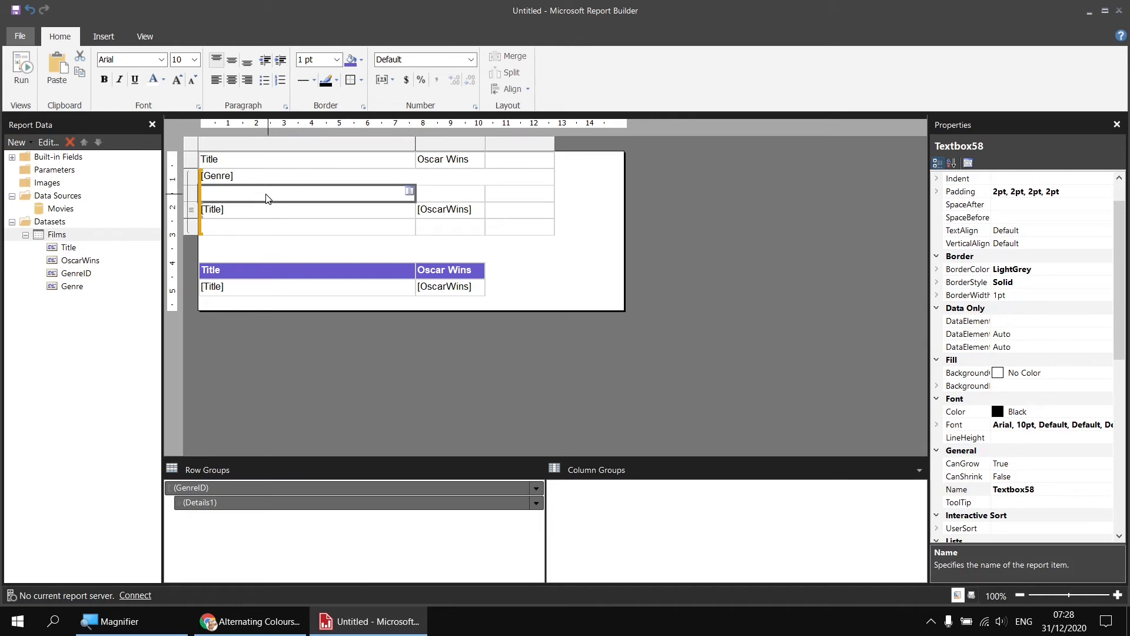
text(Title	Oscar Wins)
right_click(192, 161)
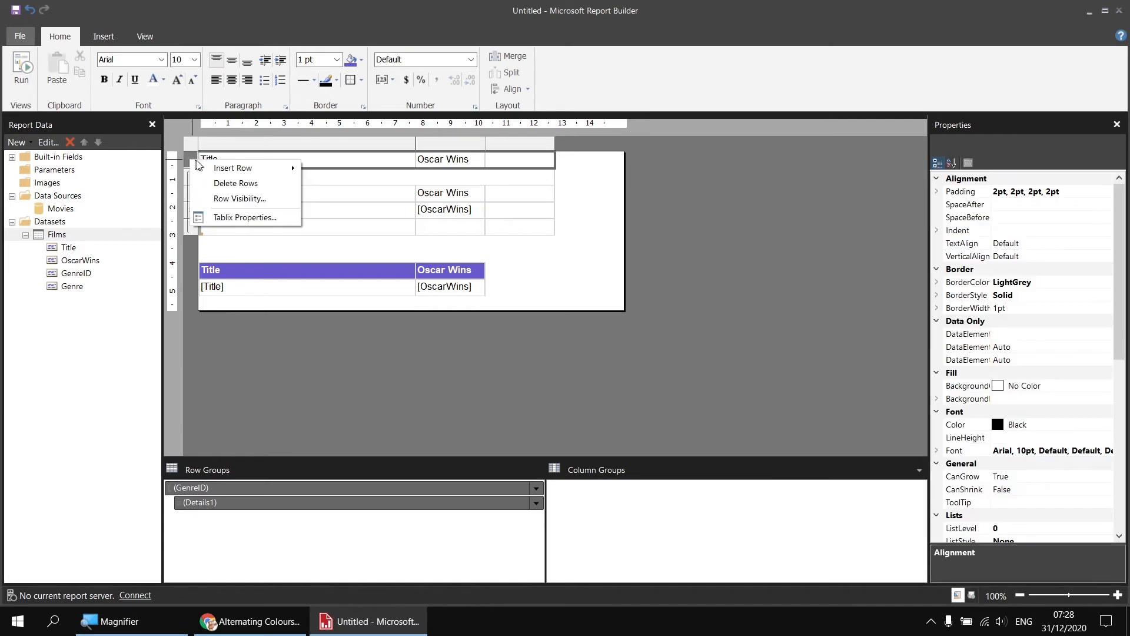
click(254, 187)
Format the Genre row with a DarkBlue fill and white bold text
click(283, 162)
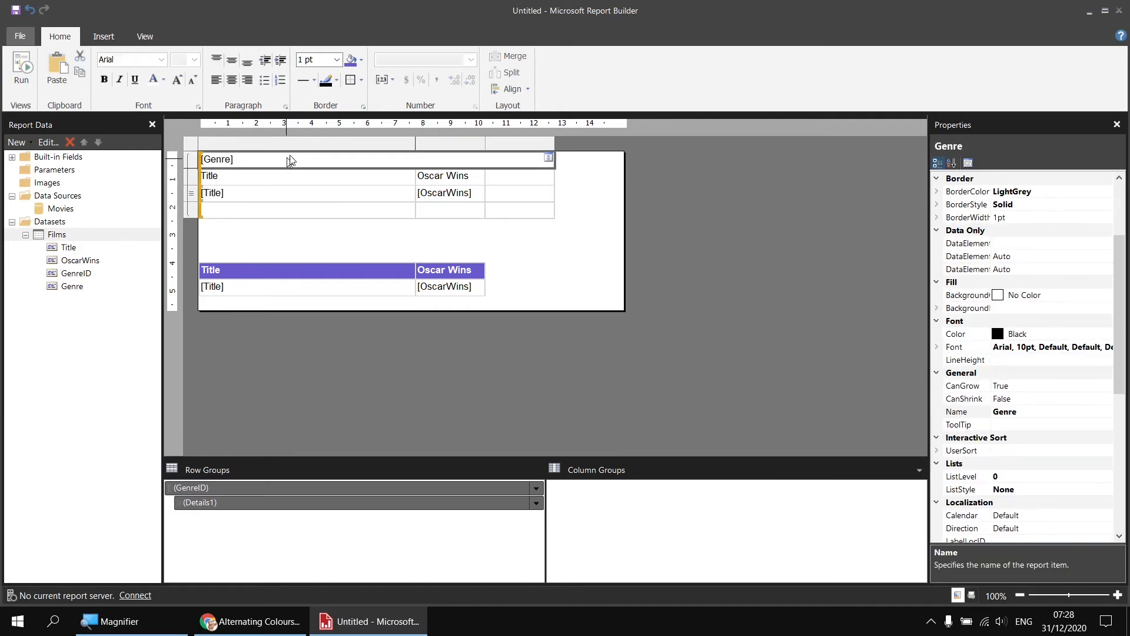
click(361, 61)
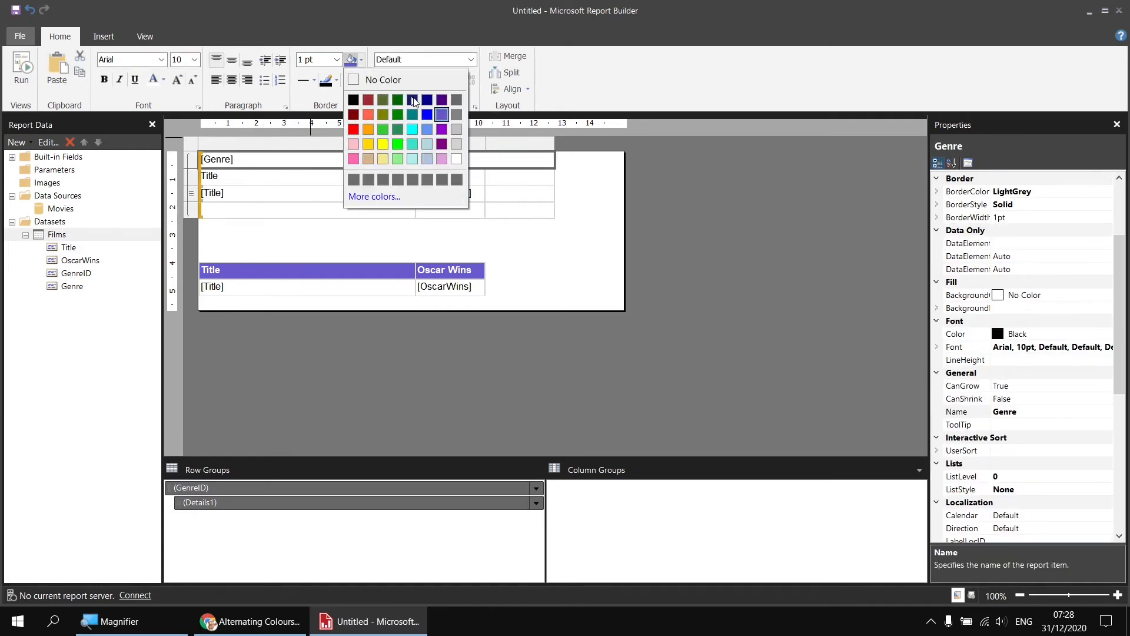
click(427, 101)
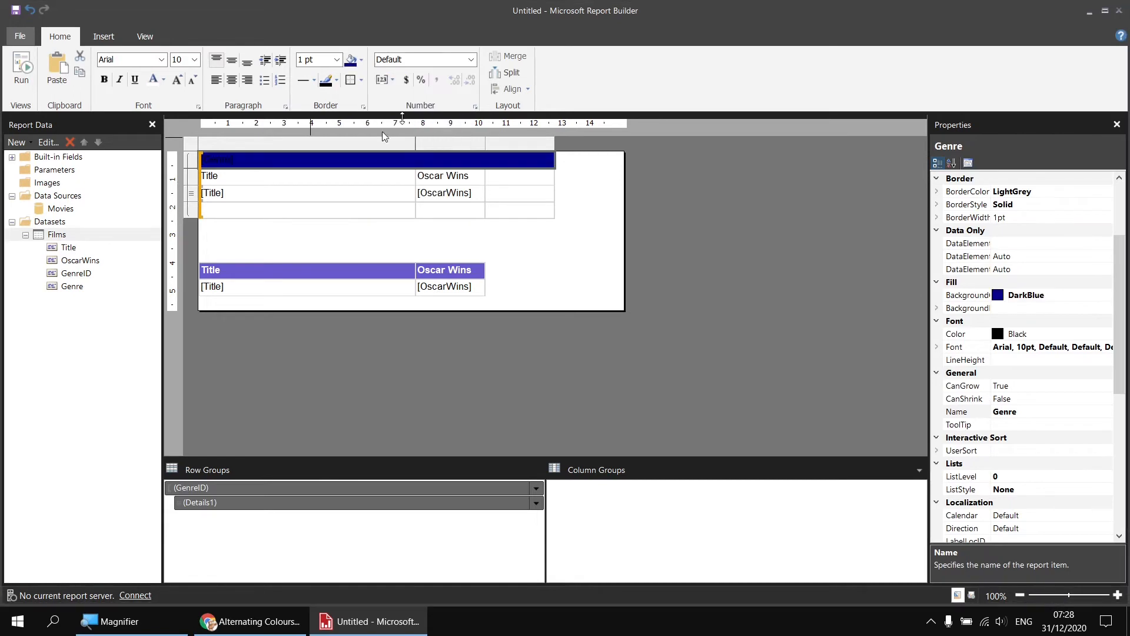
click(154, 81)
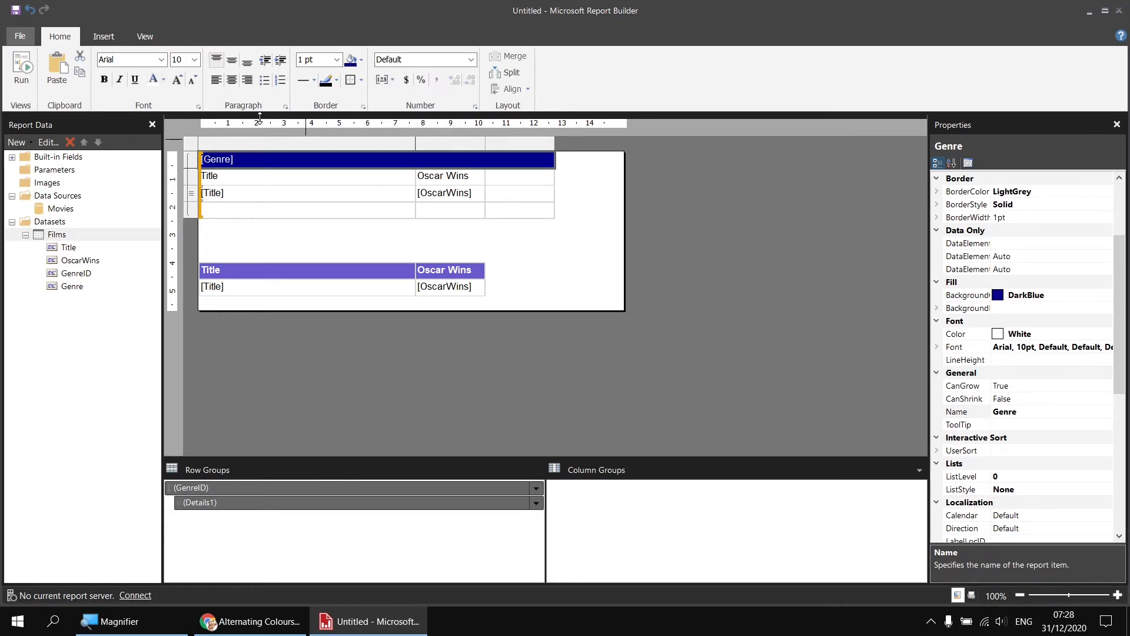
click(104, 79)
Format the whole column heading row below Genre with a SlateBlue fill and white bold text
drag(297, 177, 507, 178)
click(361, 59)
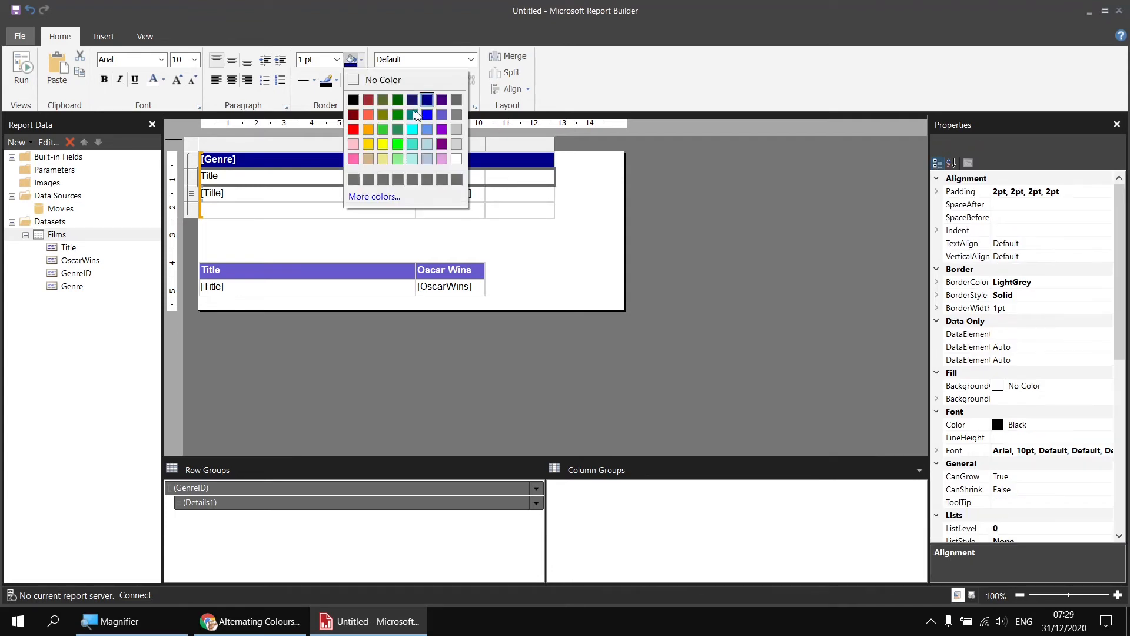
click(442, 114)
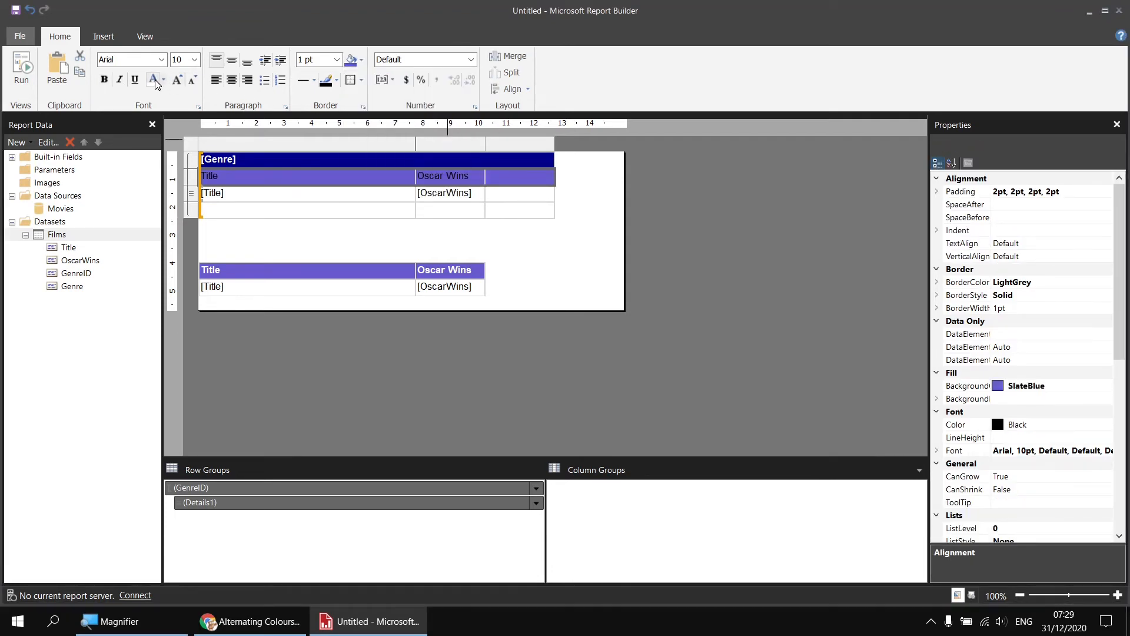
click(153, 80)
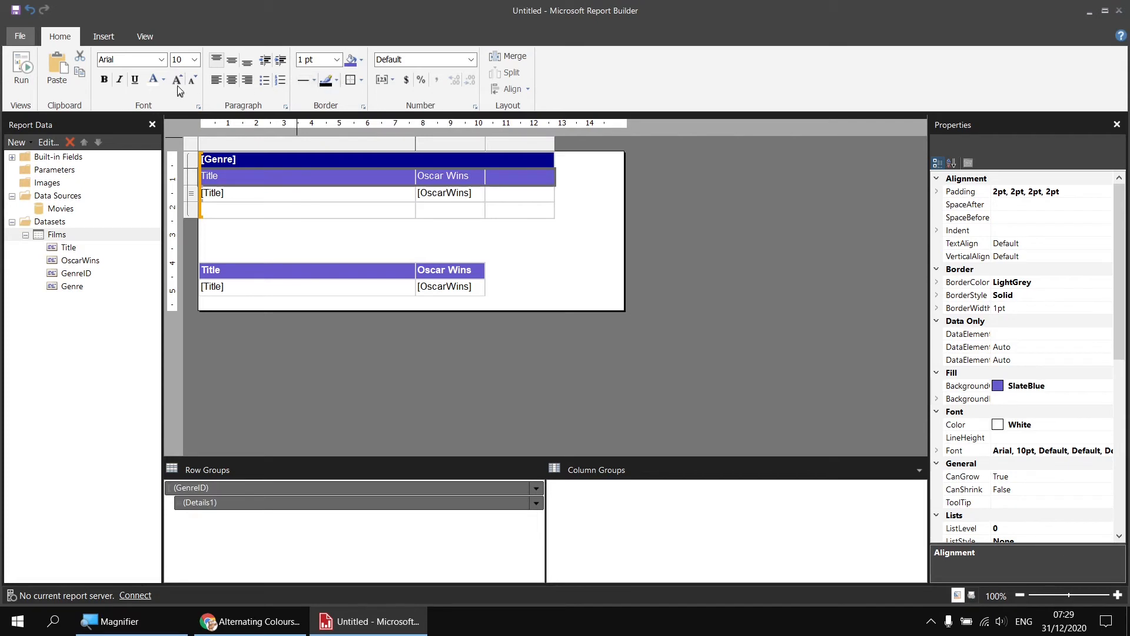
click(104, 81)
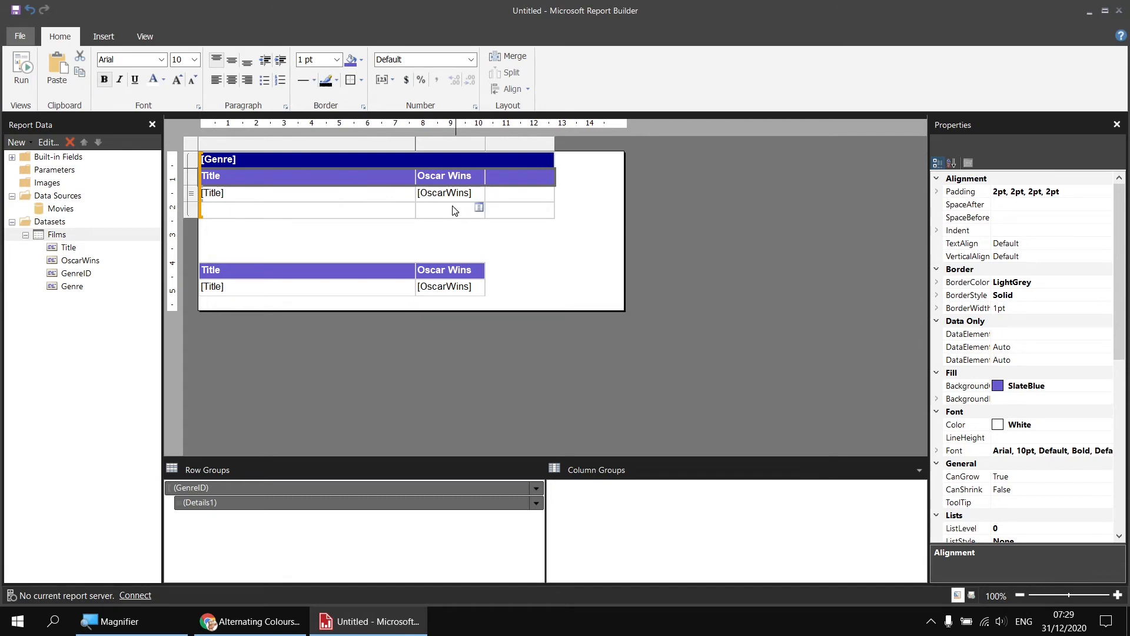
Add the OscarWins field to the group footer row under the Oscar Wins column
click(479, 209)
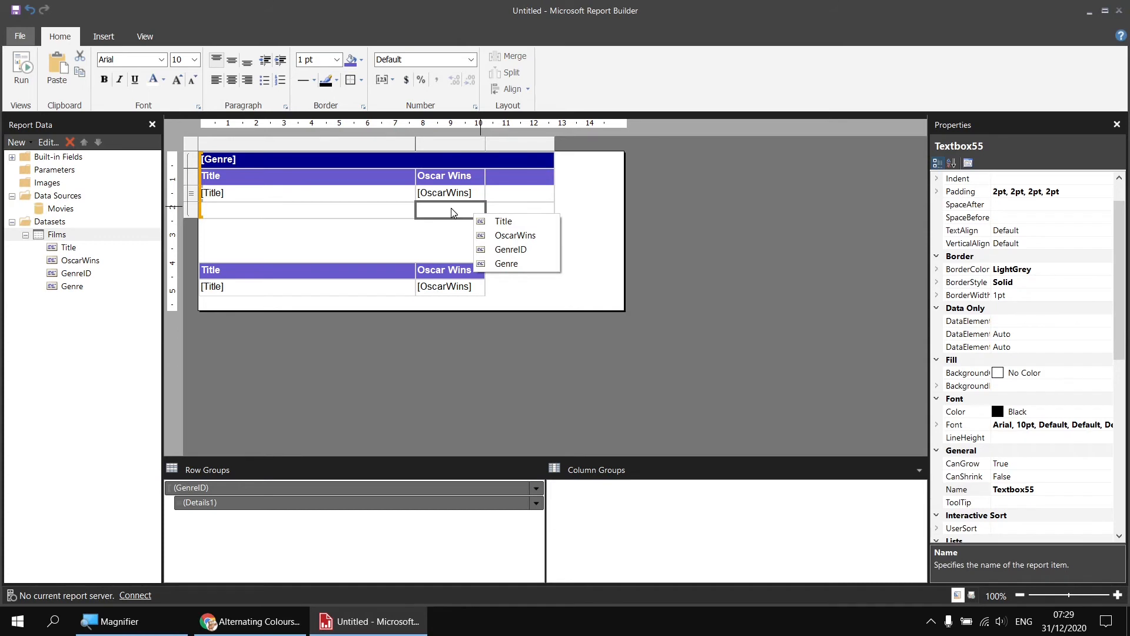
click(505, 236)
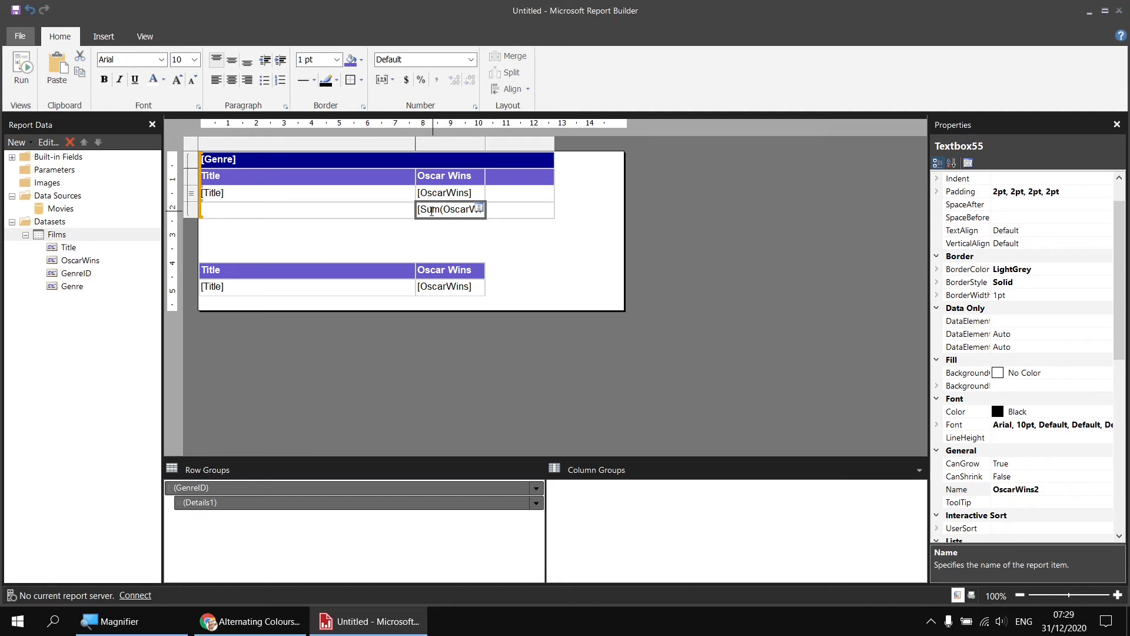
Give the group footer's first cell a DarkBlue fill and white text, and label it Total
click(374, 212)
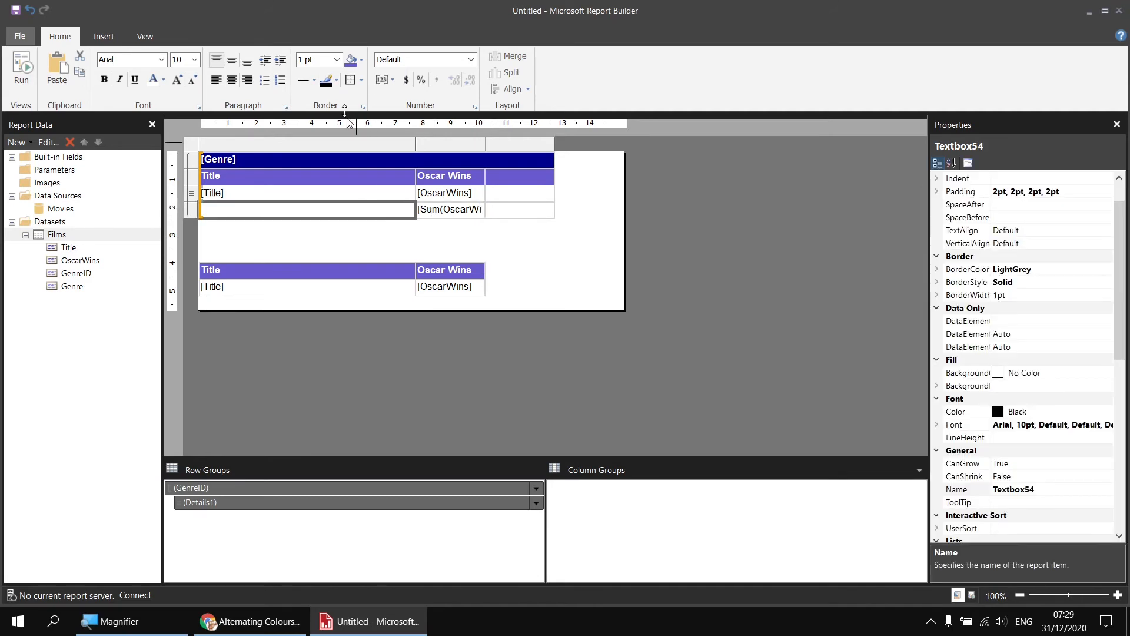
click(362, 60)
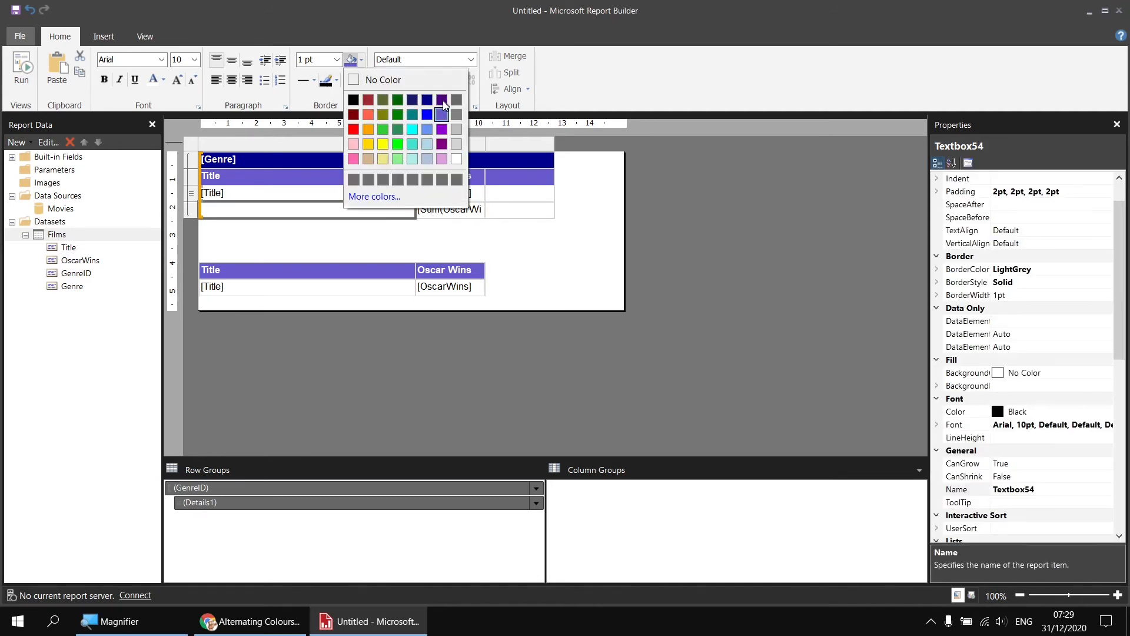
click(428, 100)
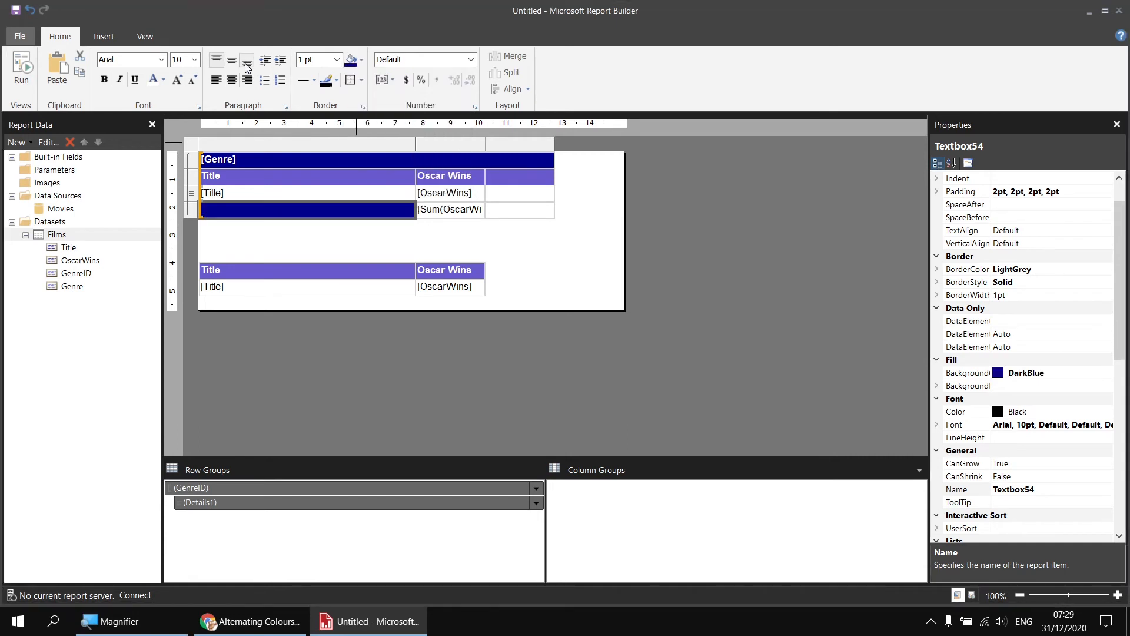
click(153, 79)
click(340, 213)
text(Total)
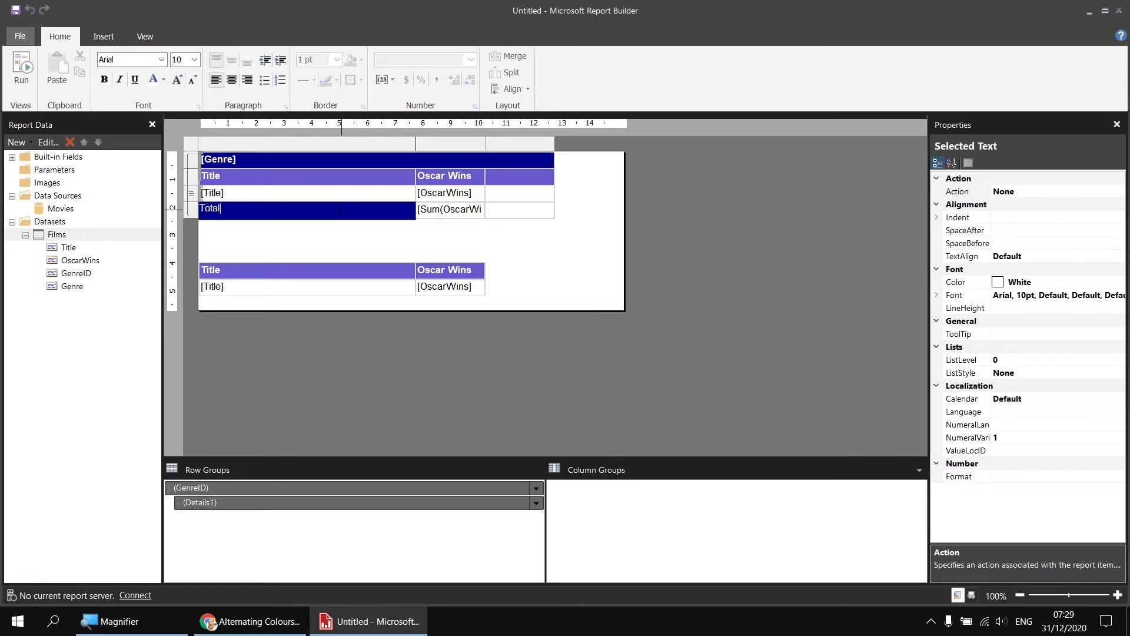
click(371, 234)
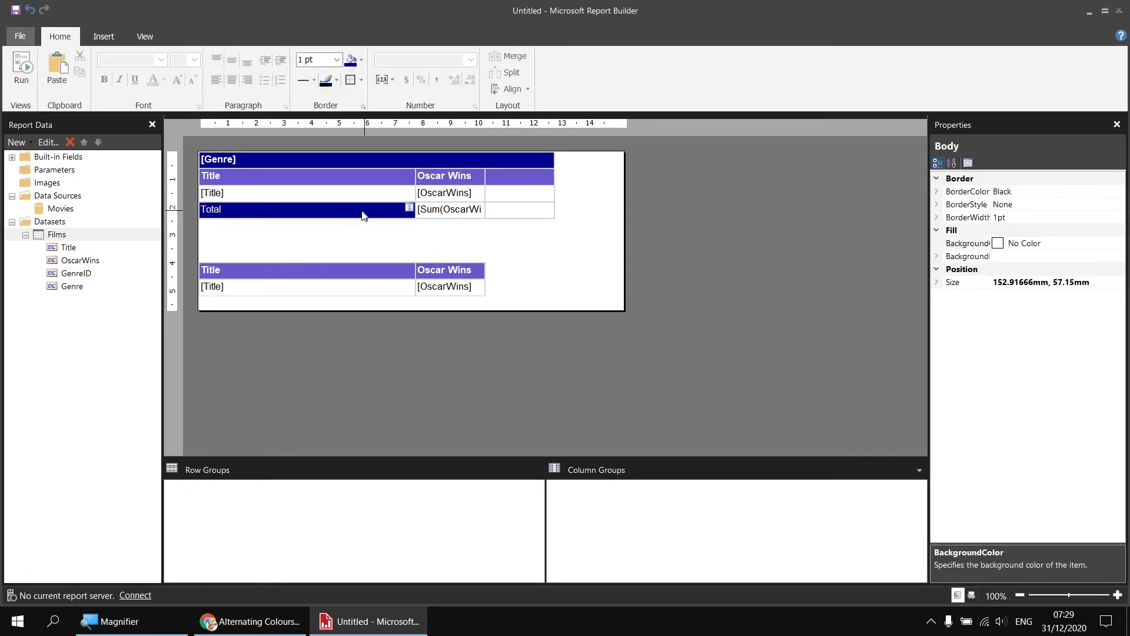
Right-align the Total label in the group footer and make it bold
click(362, 215)
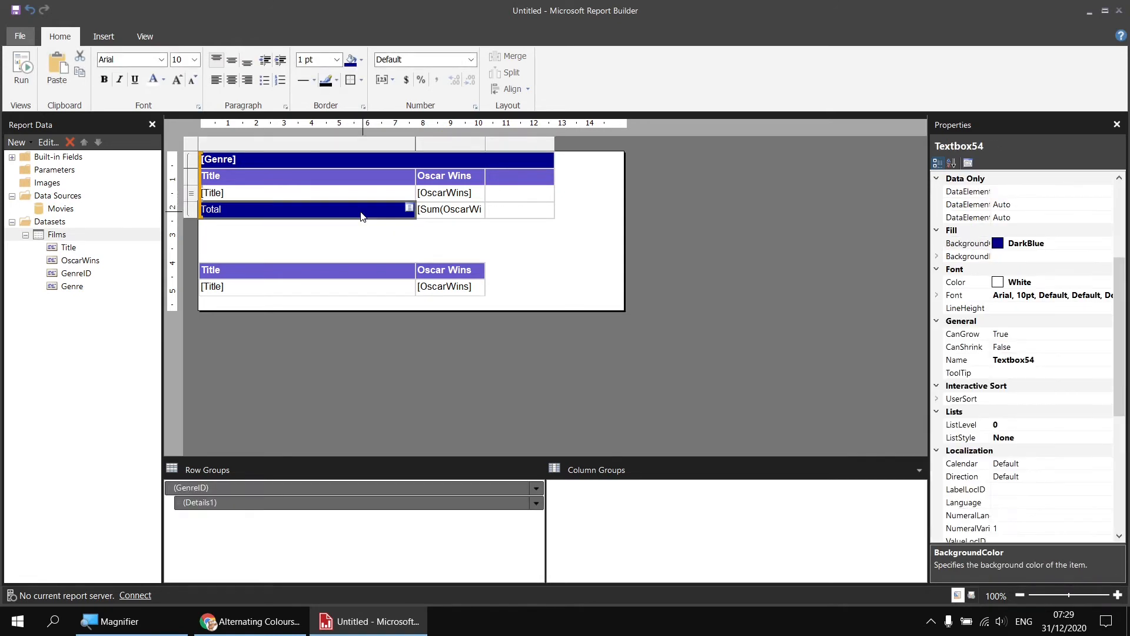
click(247, 81)
click(104, 80)
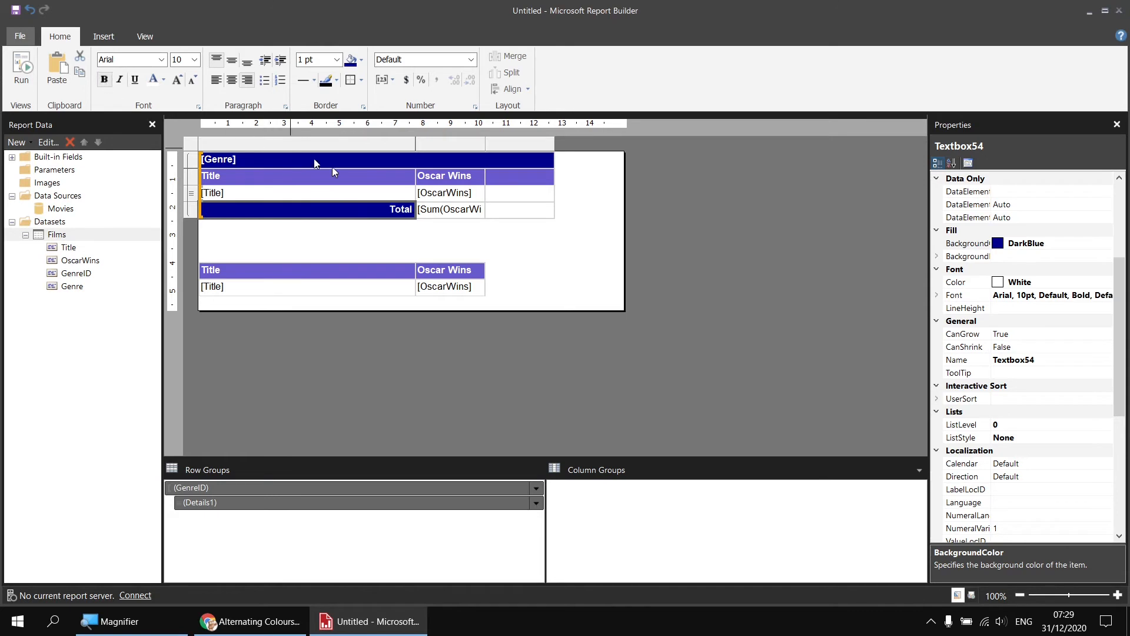
Format the summed OscarWins cell in the group footer with a SlateBlue fill and white bold text
click(450, 213)
click(361, 59)
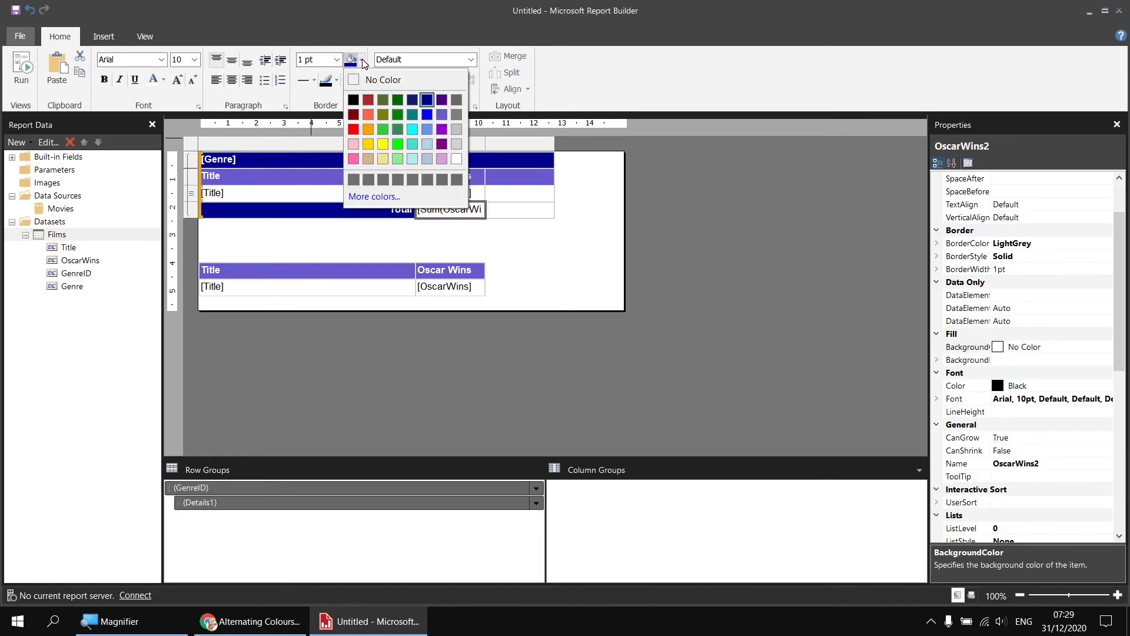
click(442, 115)
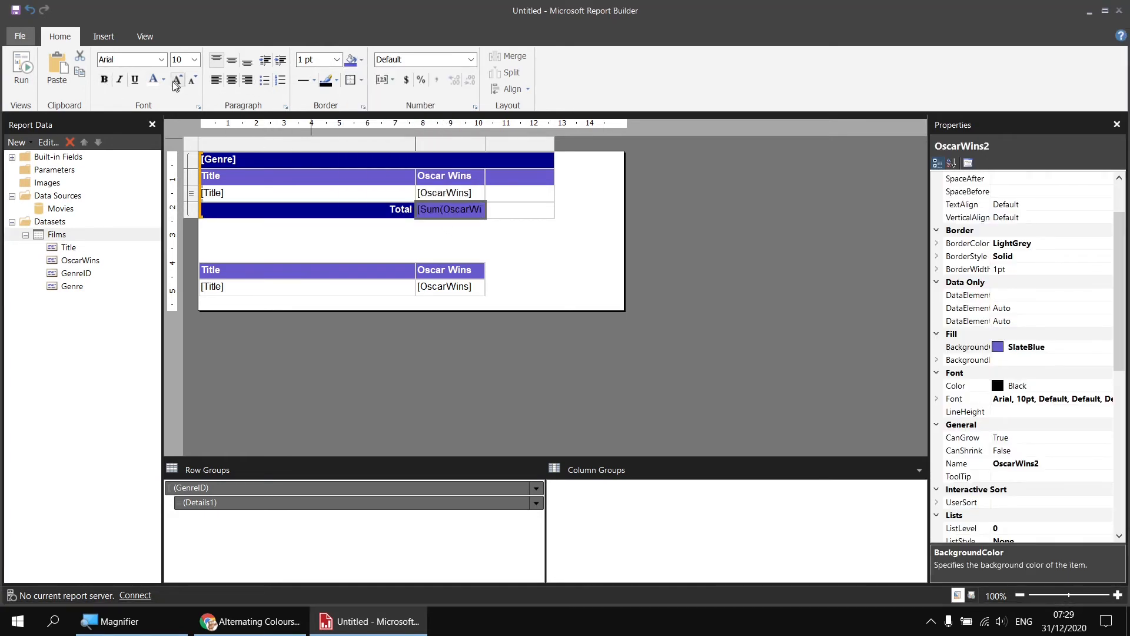
click(152, 80)
click(104, 81)
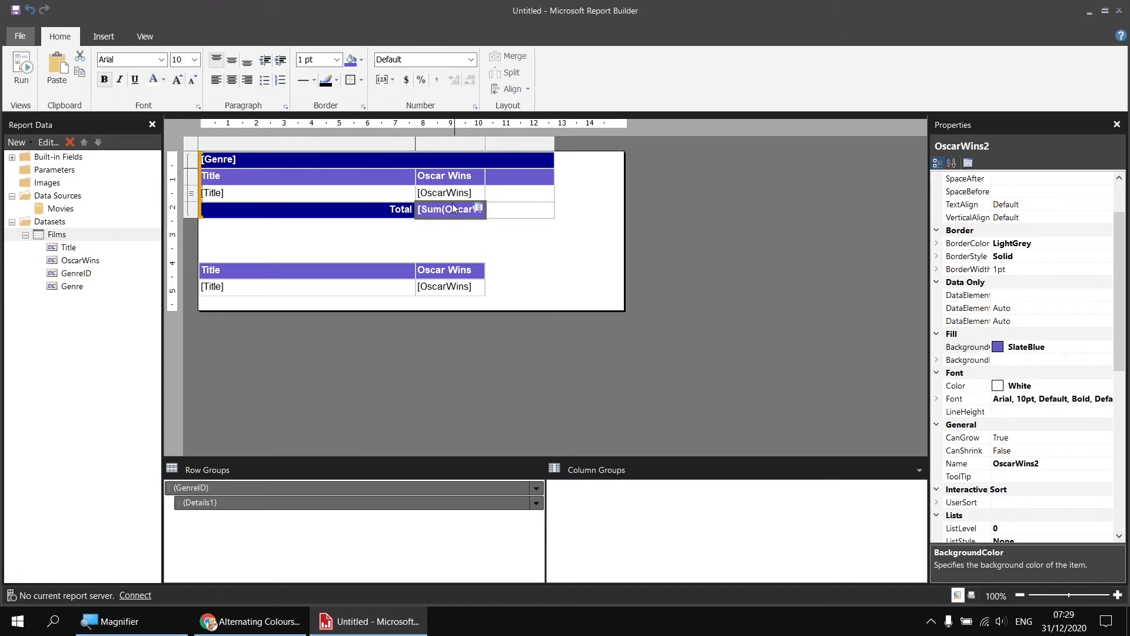
Remove all borders from the empty last cell of the Total row and preview the report
click(516, 211)
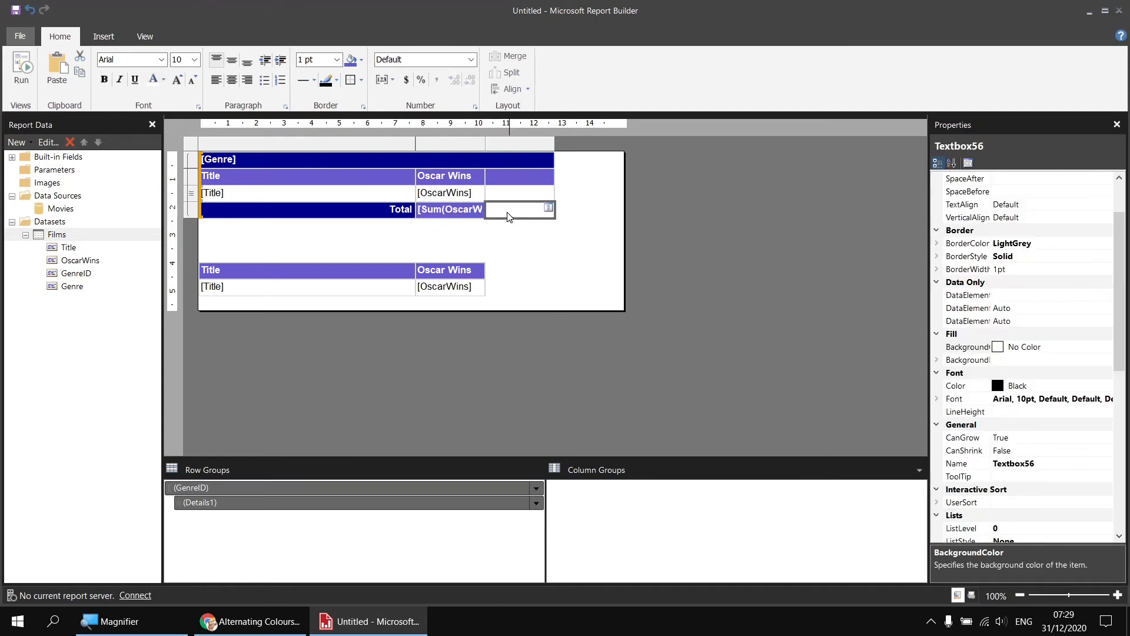
click(361, 80)
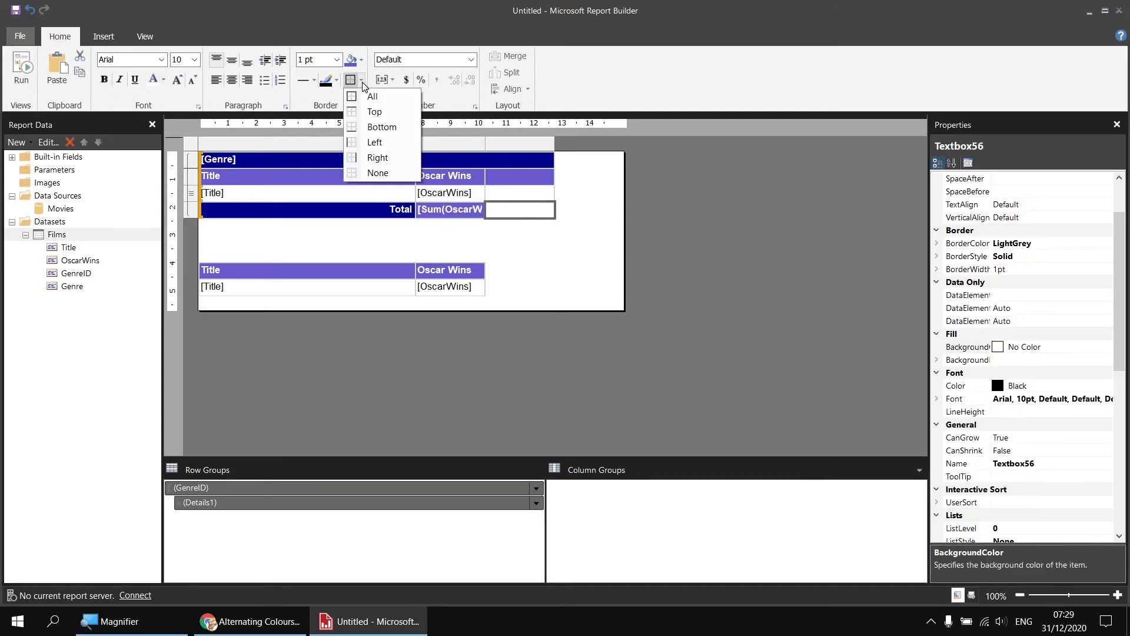
click(370, 174)
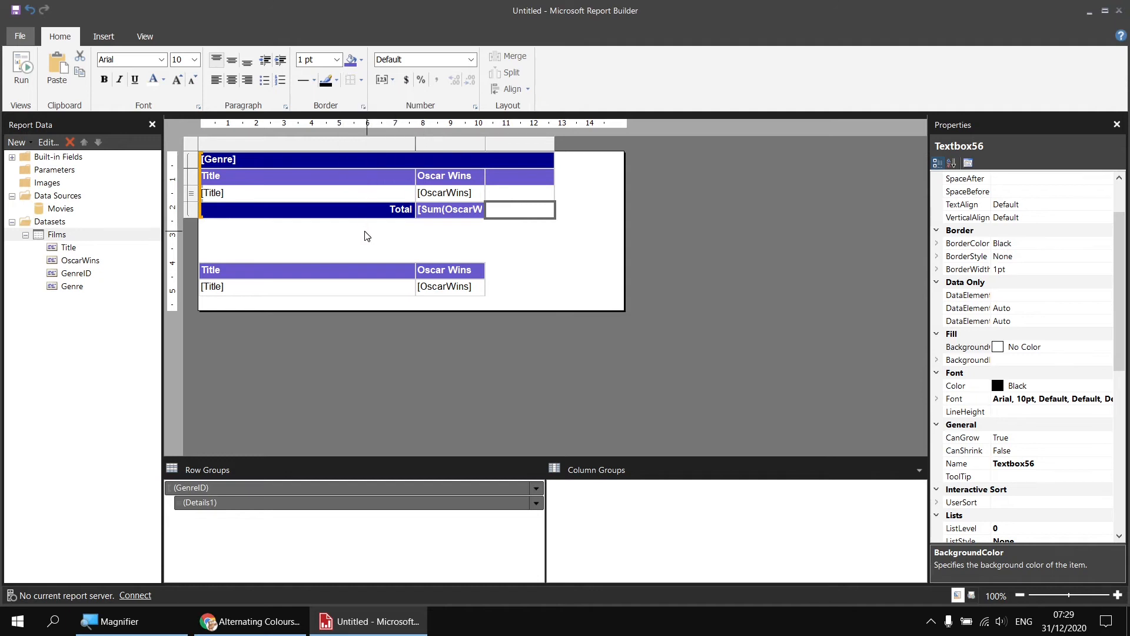
click(23, 69)
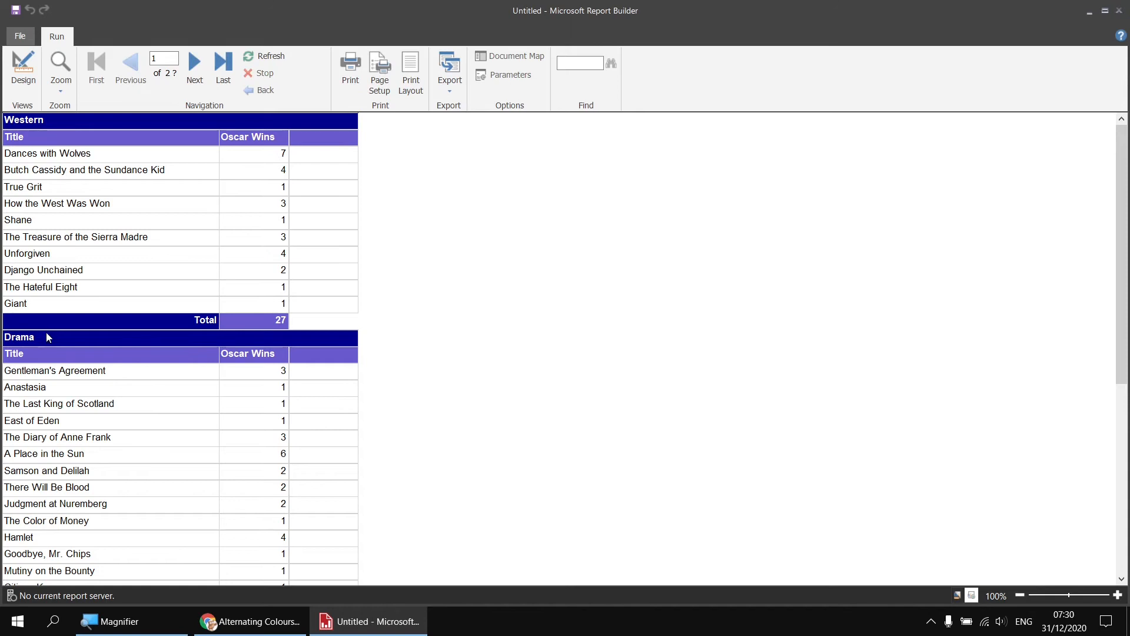
click(23, 72)
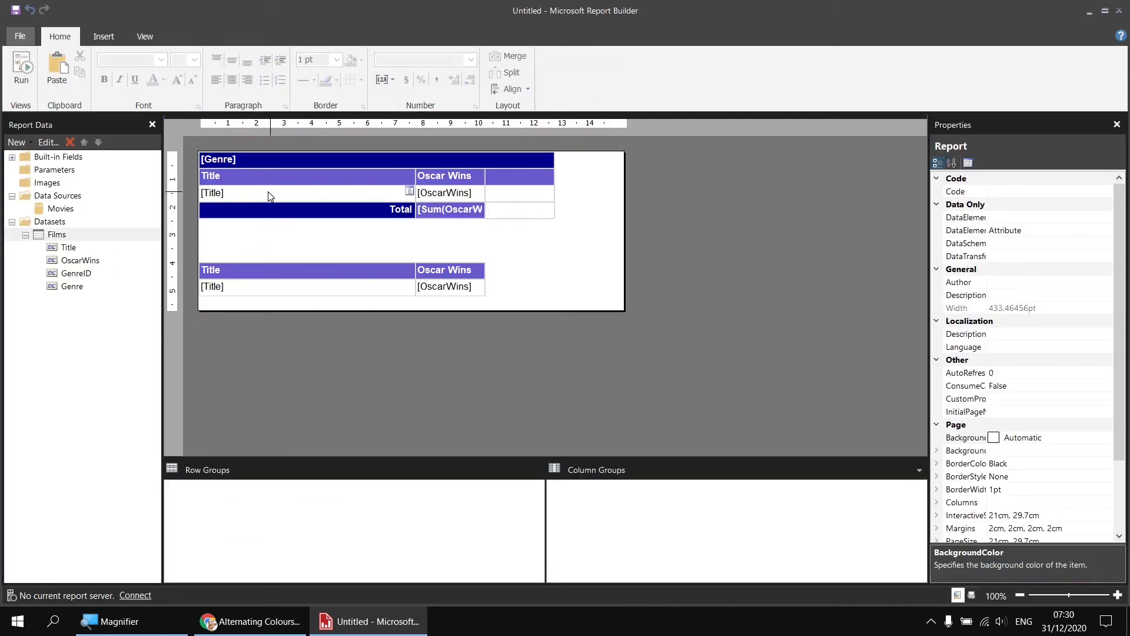
Insert a row inside the genre group below the Total row
click(253, 193)
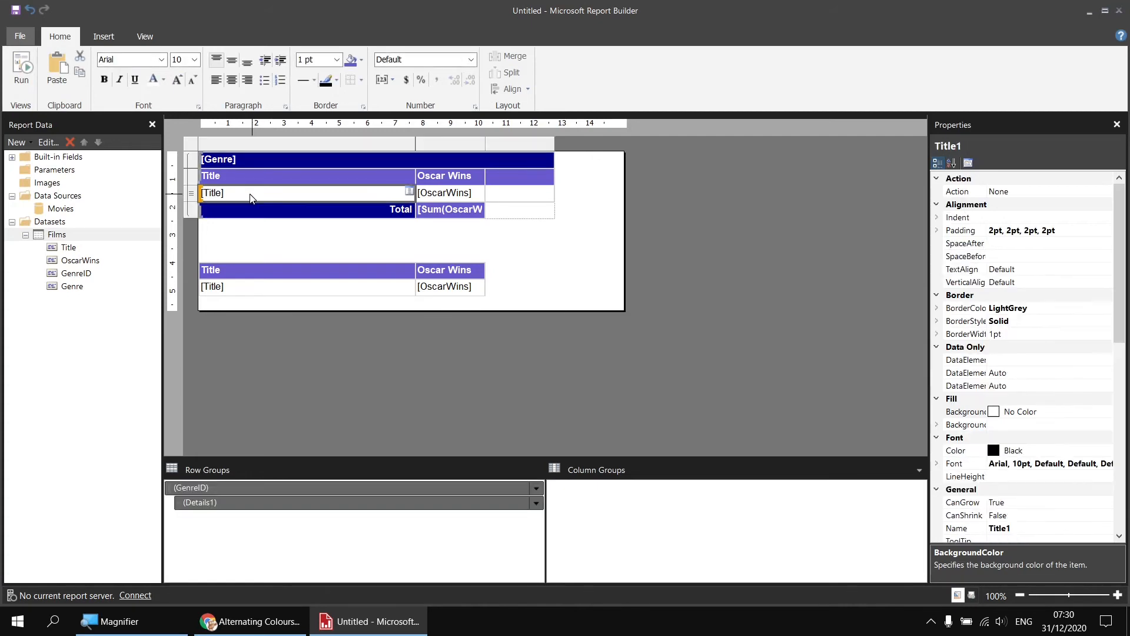
right_click(193, 211)
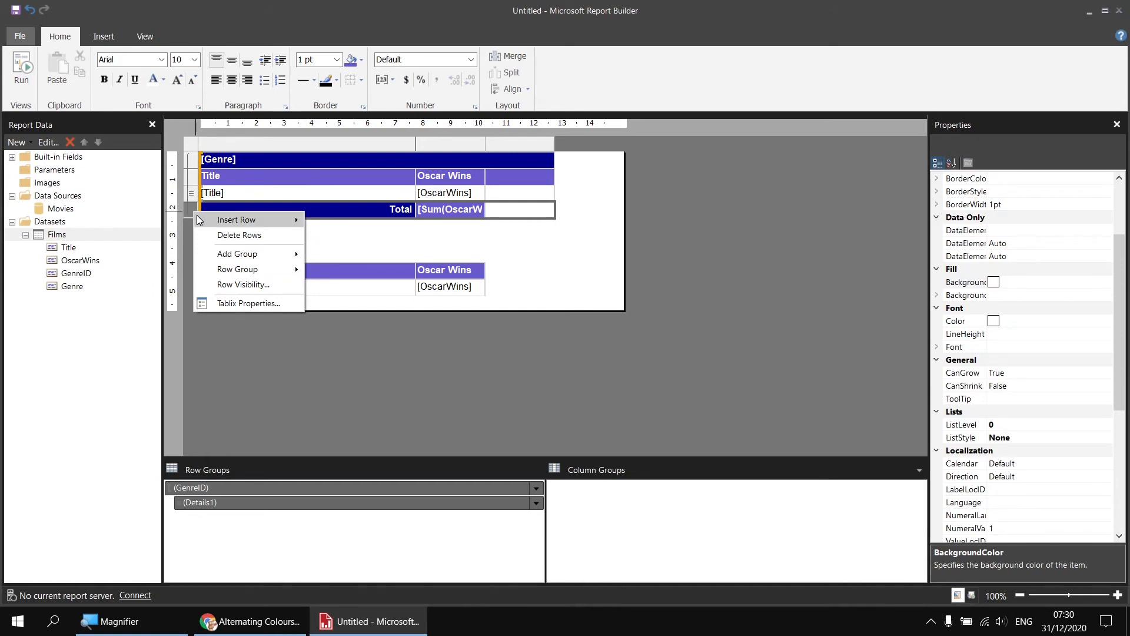
mouse_move(235, 220)
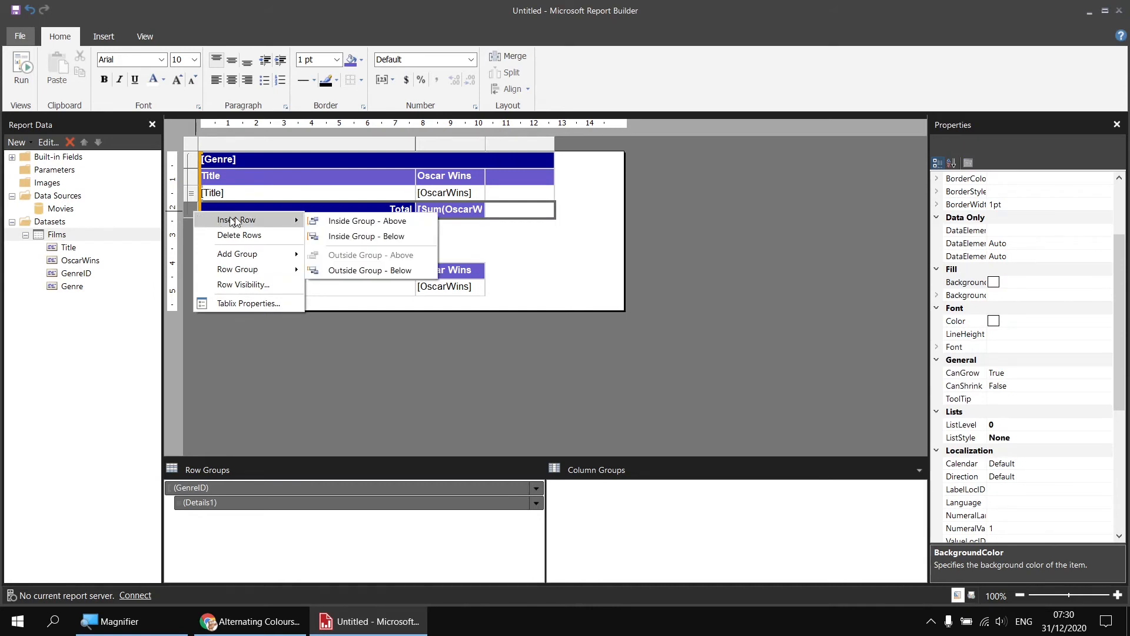
click(323, 235)
Clear the fill colour and borders from all cells of the blank row below Total
click(342, 230)
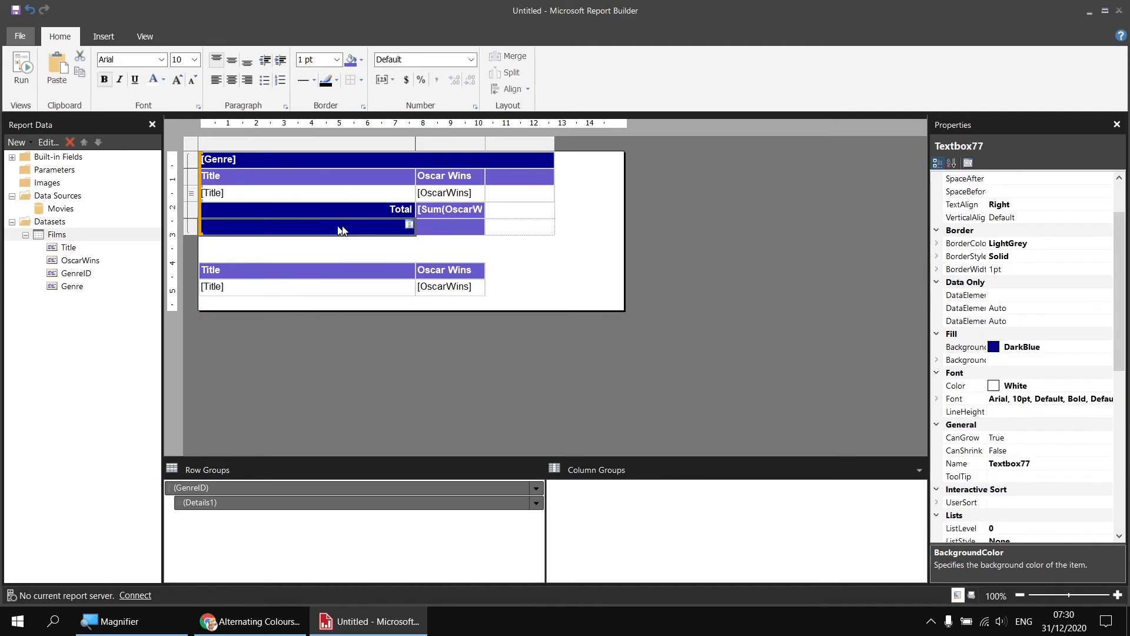
drag(341, 229, 533, 225)
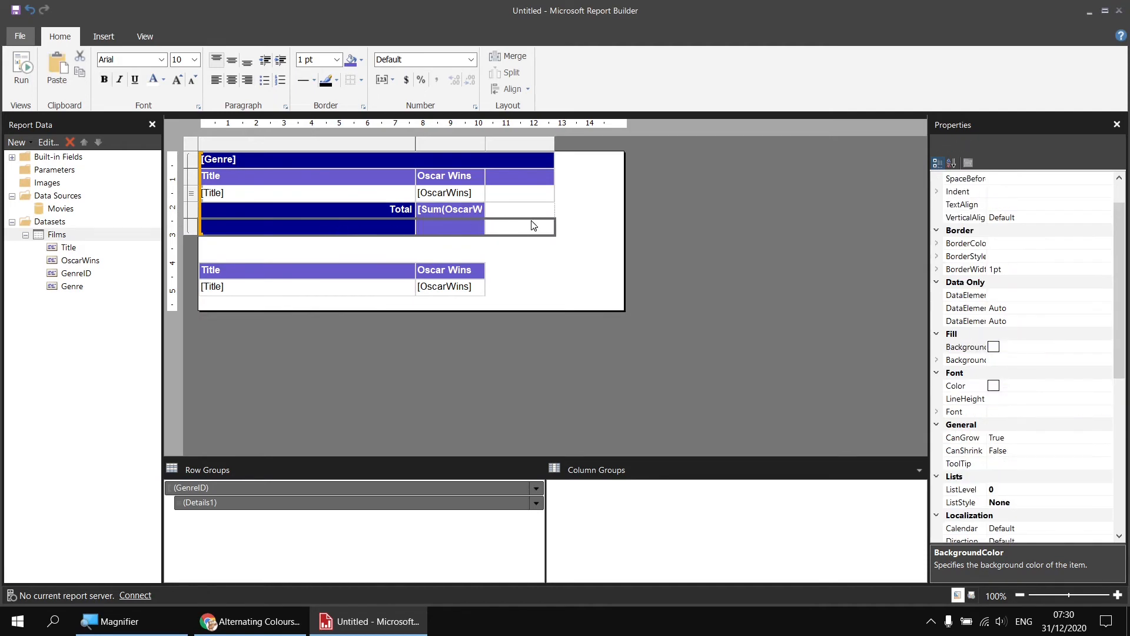
click(362, 61)
click(363, 80)
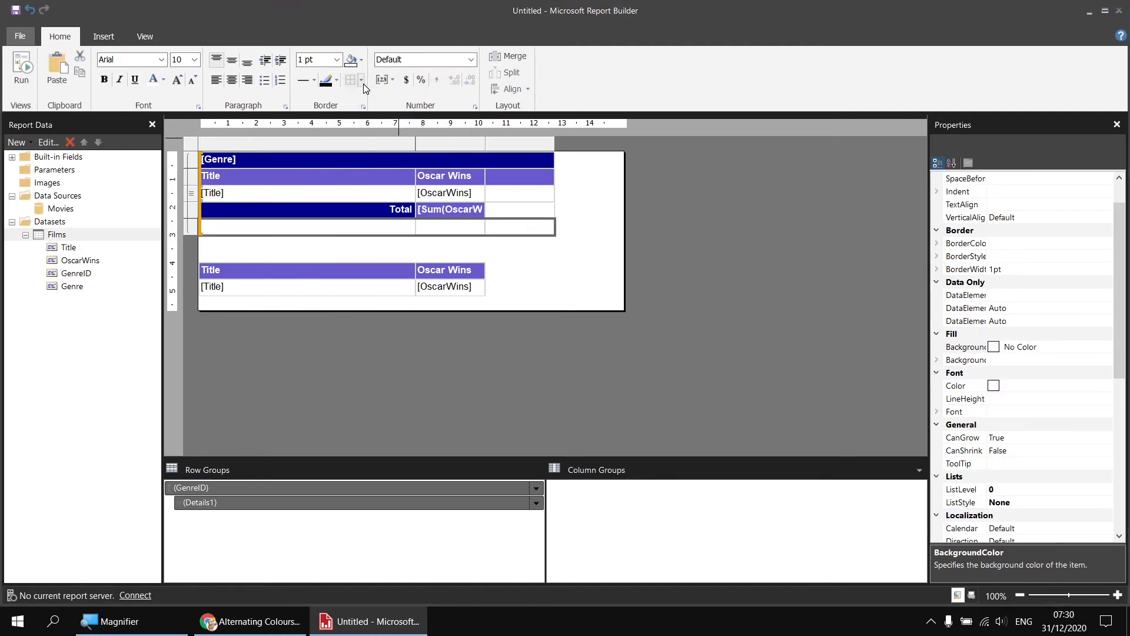
click(351, 83)
Sort the GenreID row group by Genre from A to Z and preview the report
right_click(220, 489)
click(275, 550)
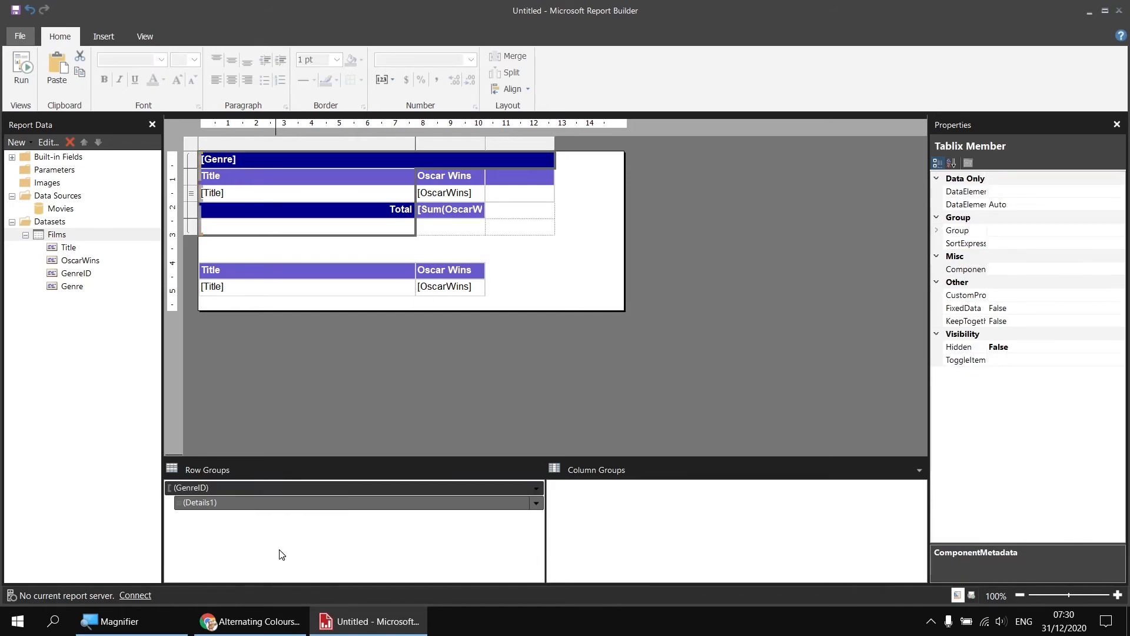
click(371, 183)
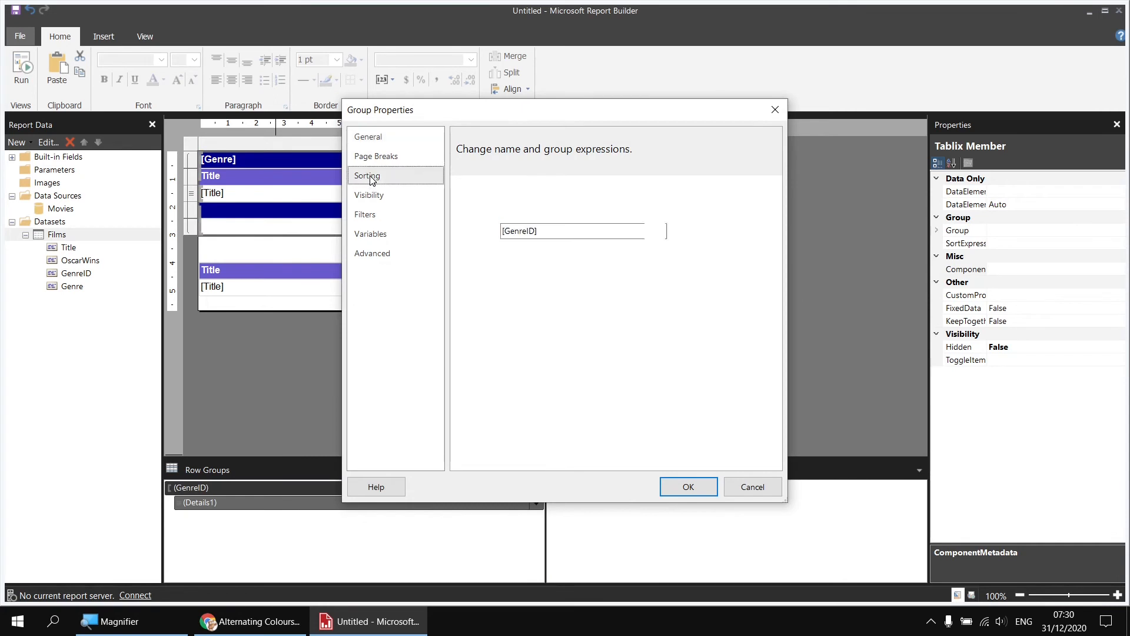
click(661, 232)
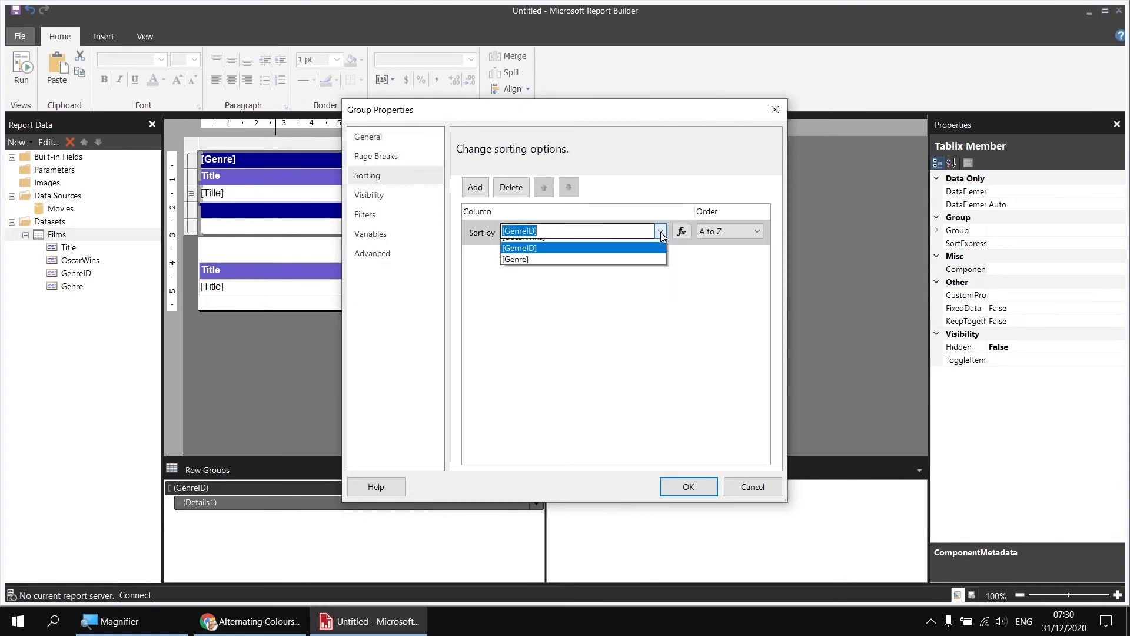
click(527, 281)
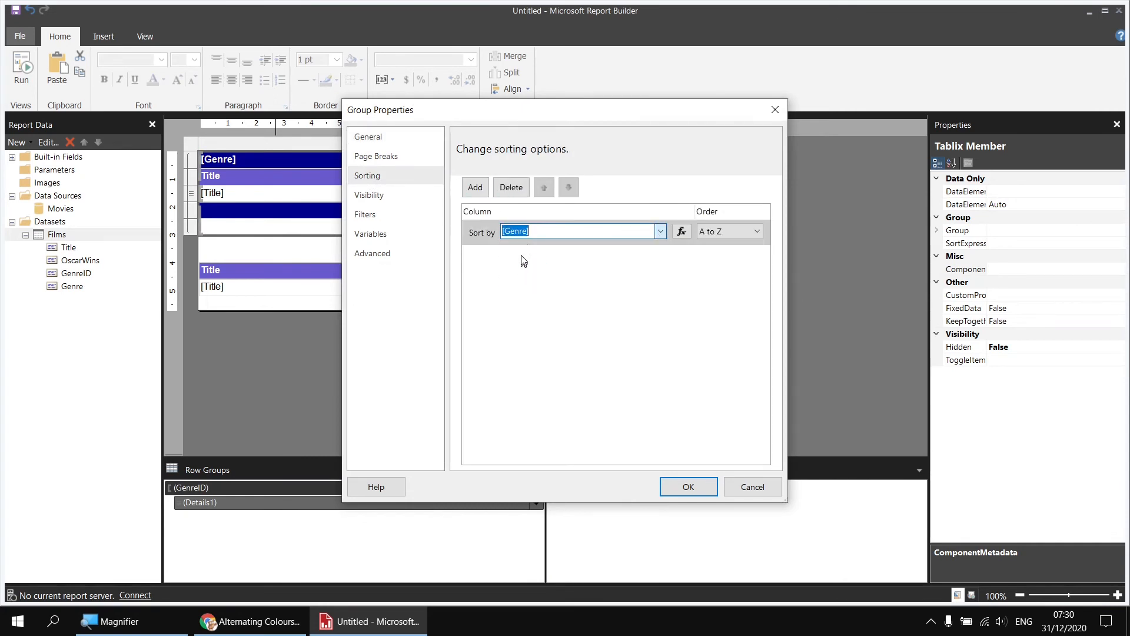
click(683, 483)
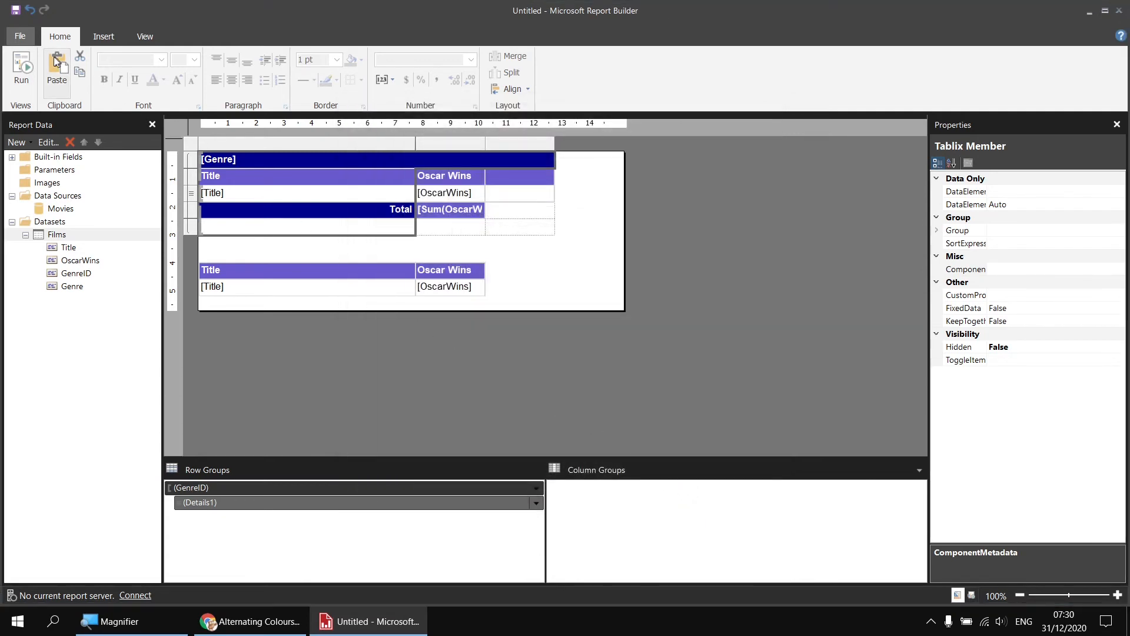
click(21, 66)
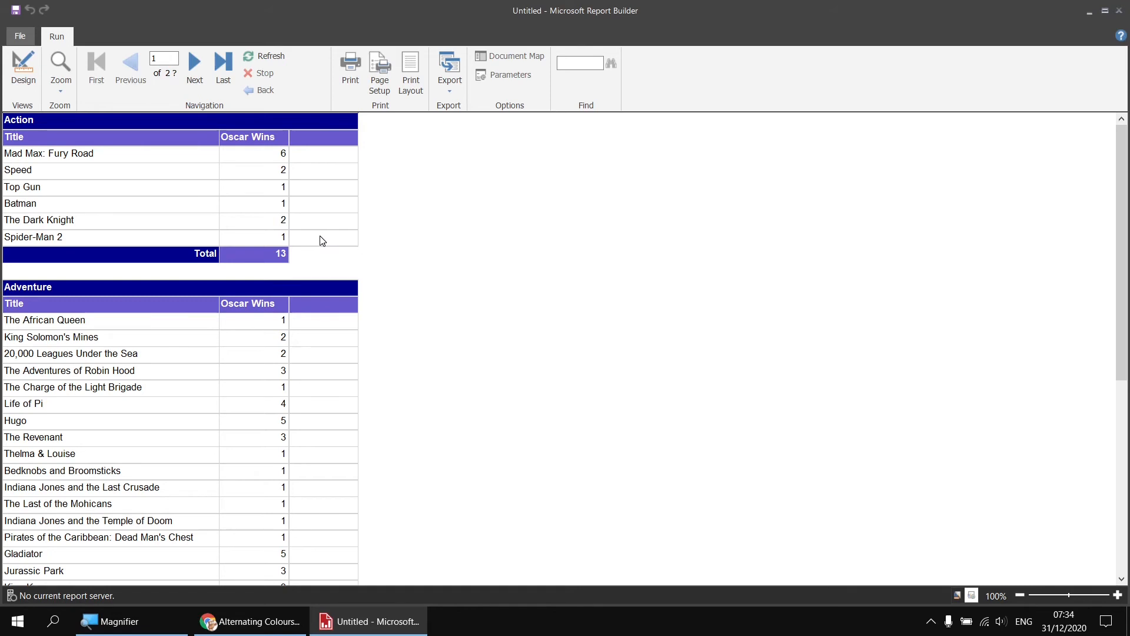
click(24, 72)
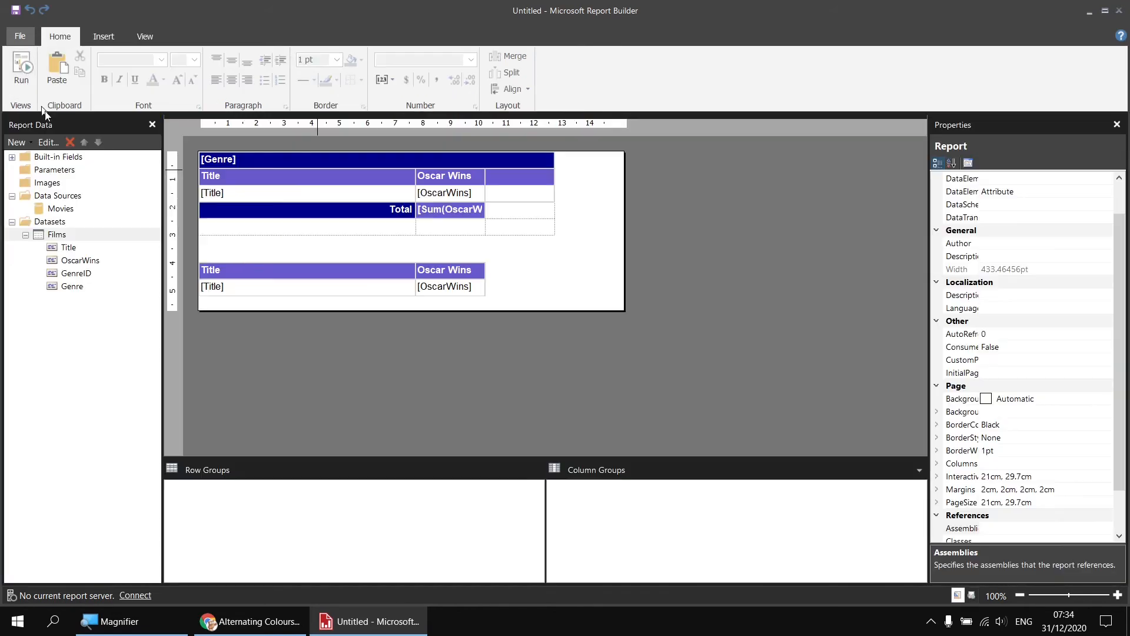
Set the expression of the empty third cell in the upper table's detail row to =RowNumber(Nothing)
right_click(510, 196)
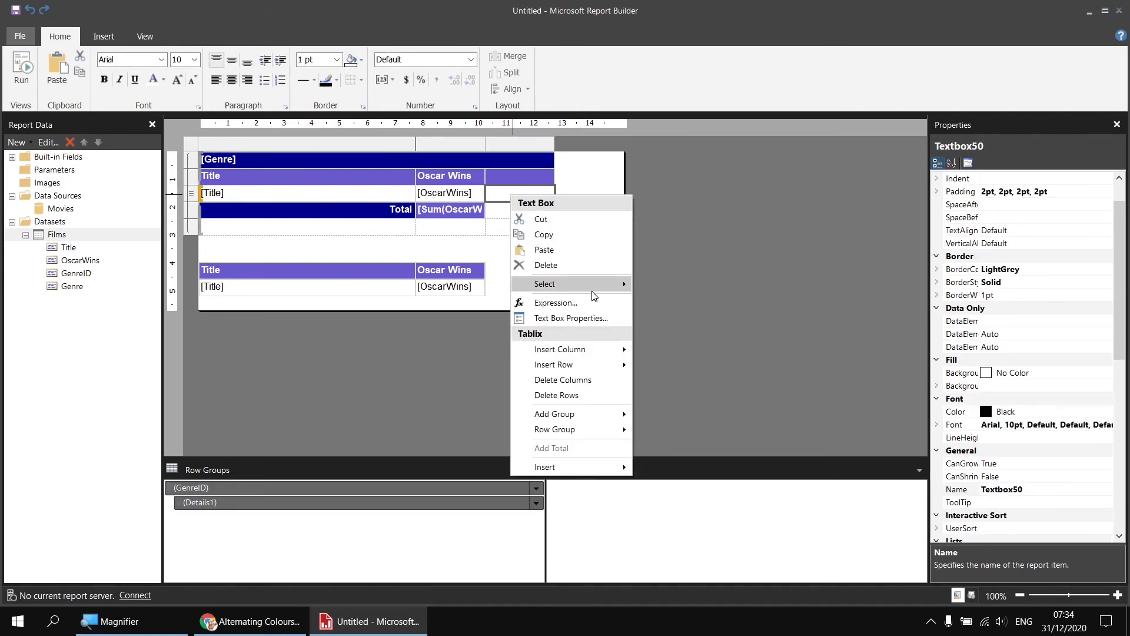
click(587, 306)
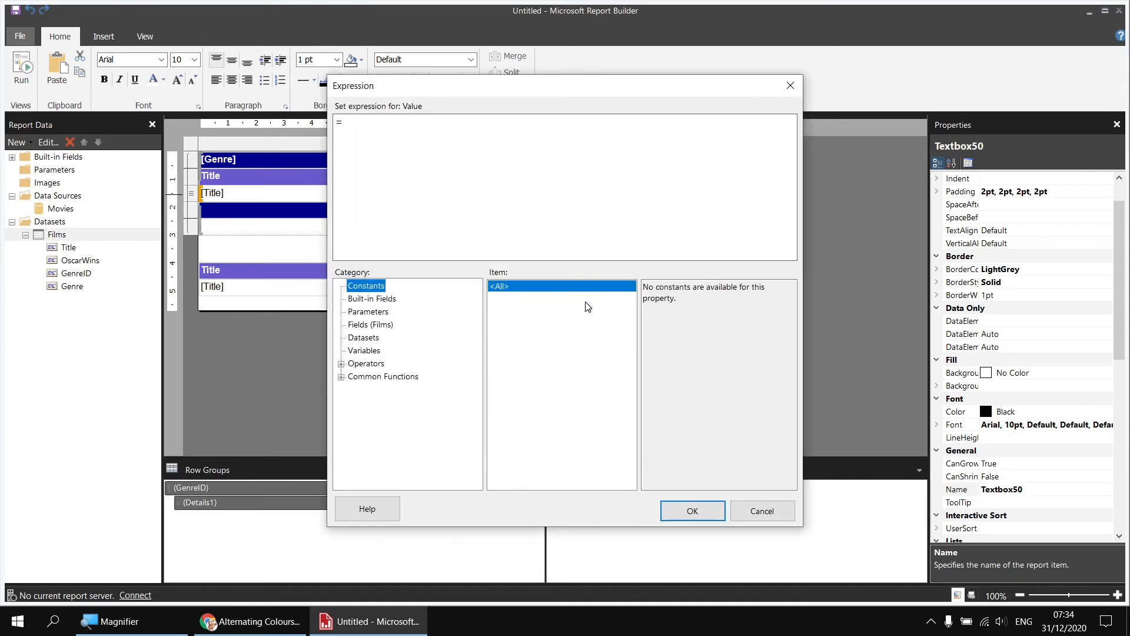
click(341, 376)
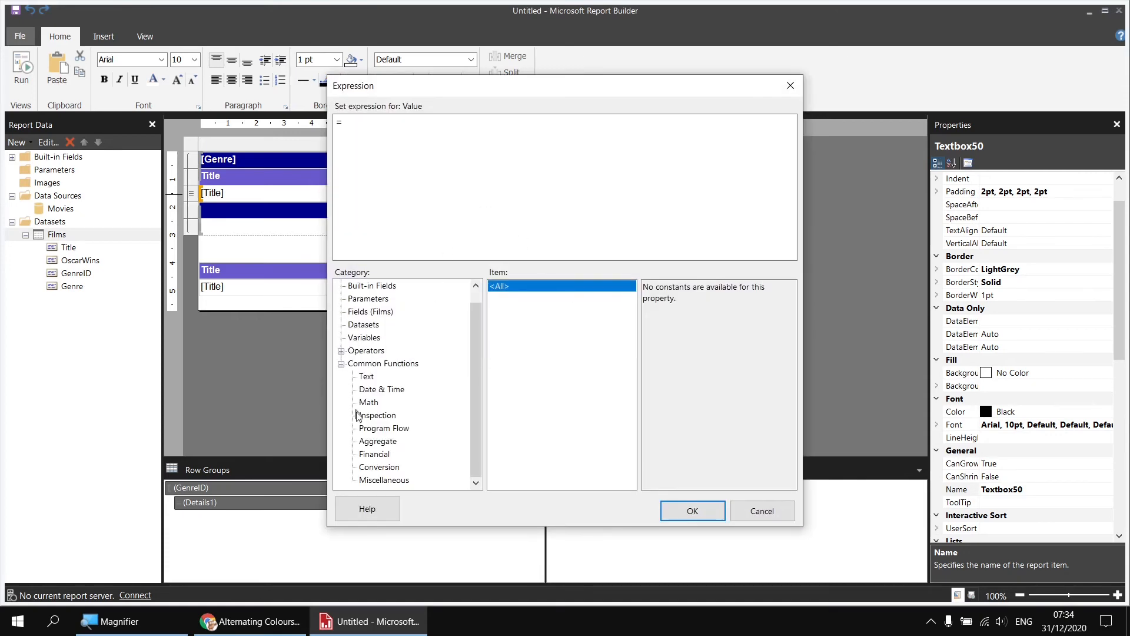
click(381, 479)
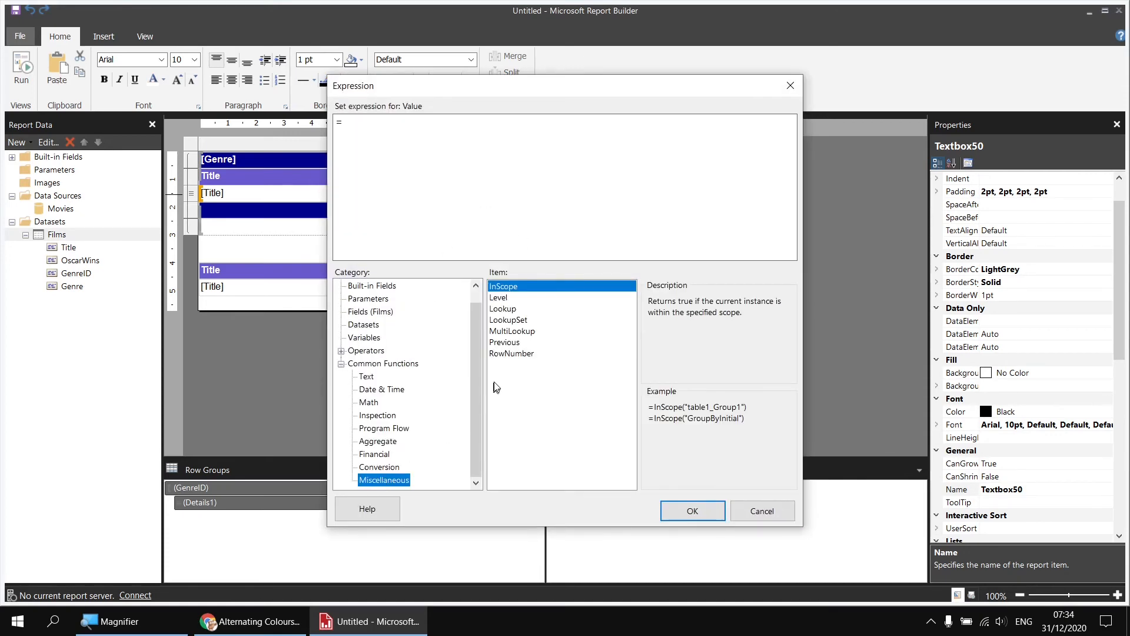
double_click(510, 355)
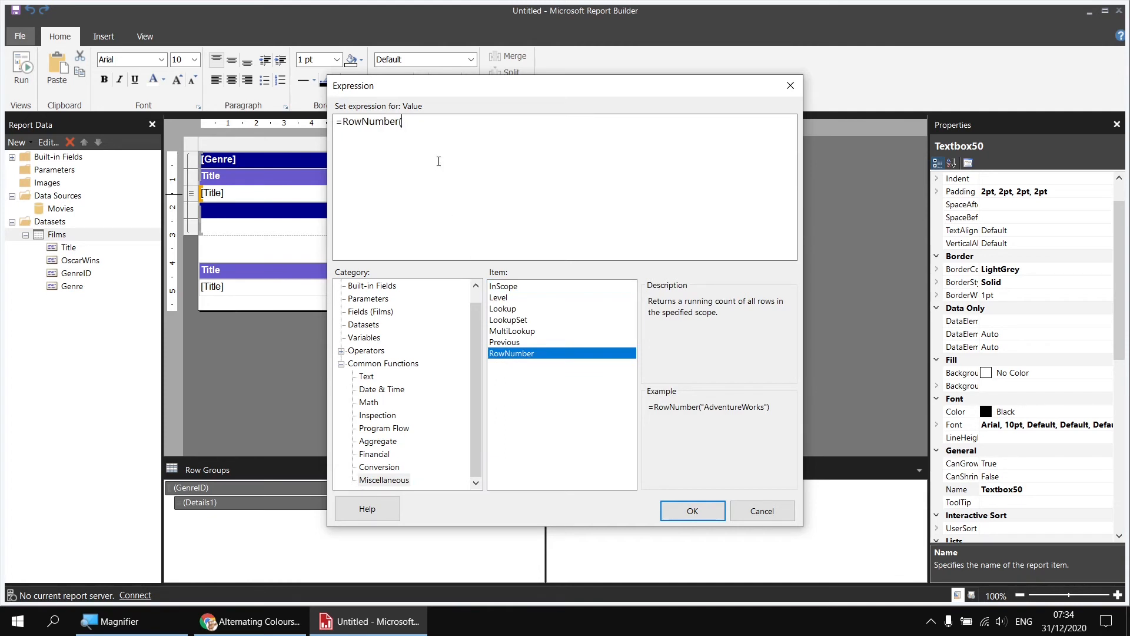
text(Nothing))
key(super+plus)
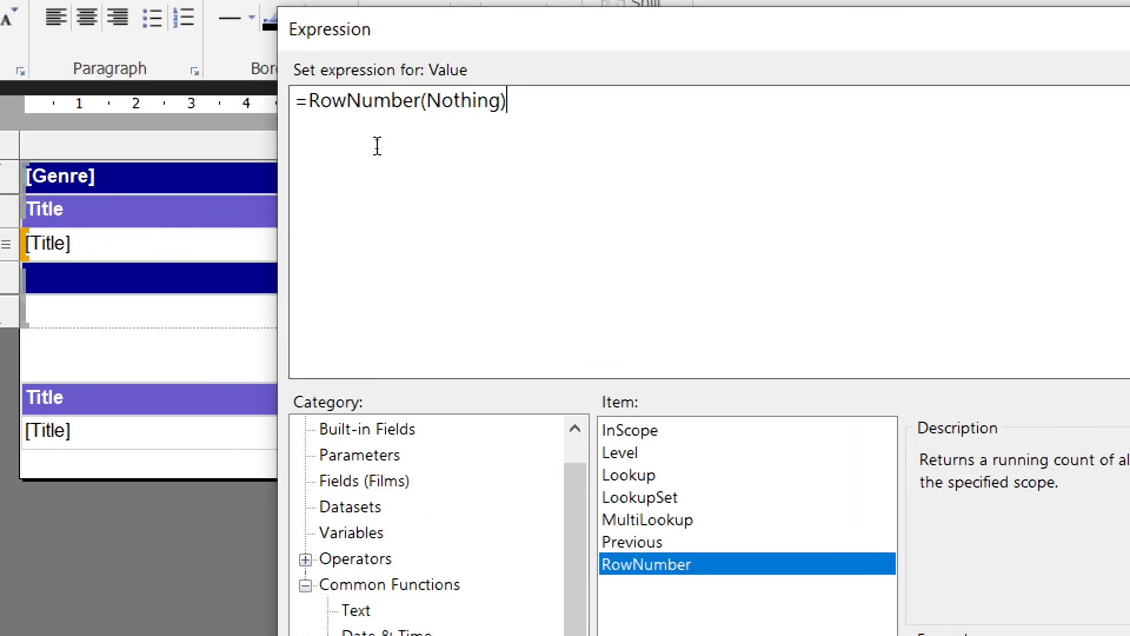
key(super+minus)
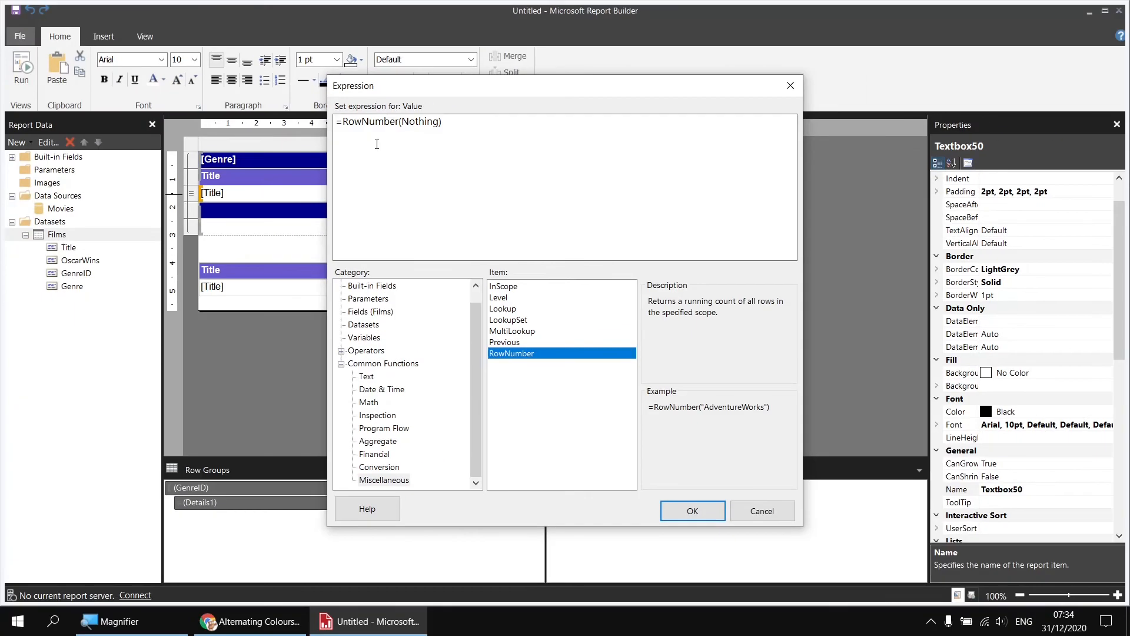
click(693, 511)
Run the report and examine how the row numbers run across the genre groups
click(21, 68)
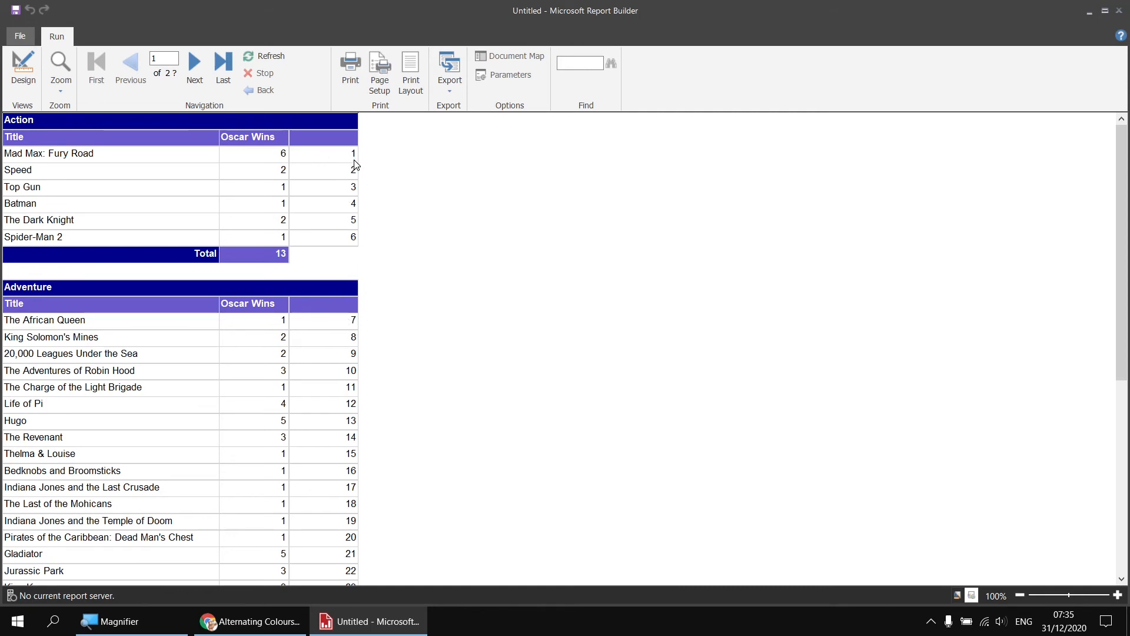
scroll(418, 404, down, 5)
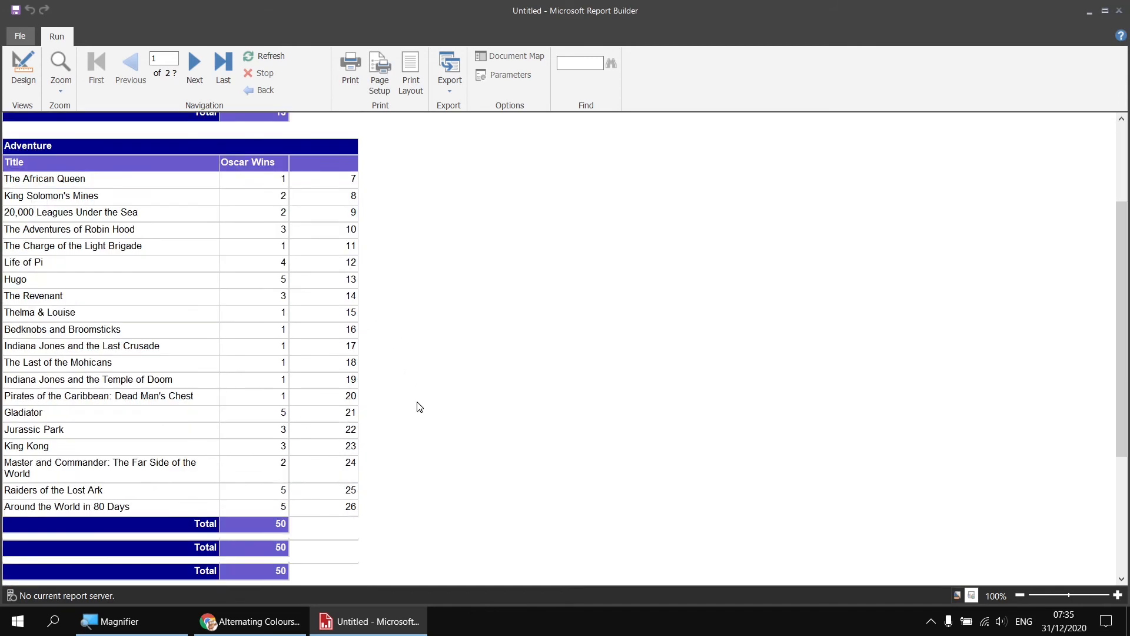
scroll(417, 405, down, 2)
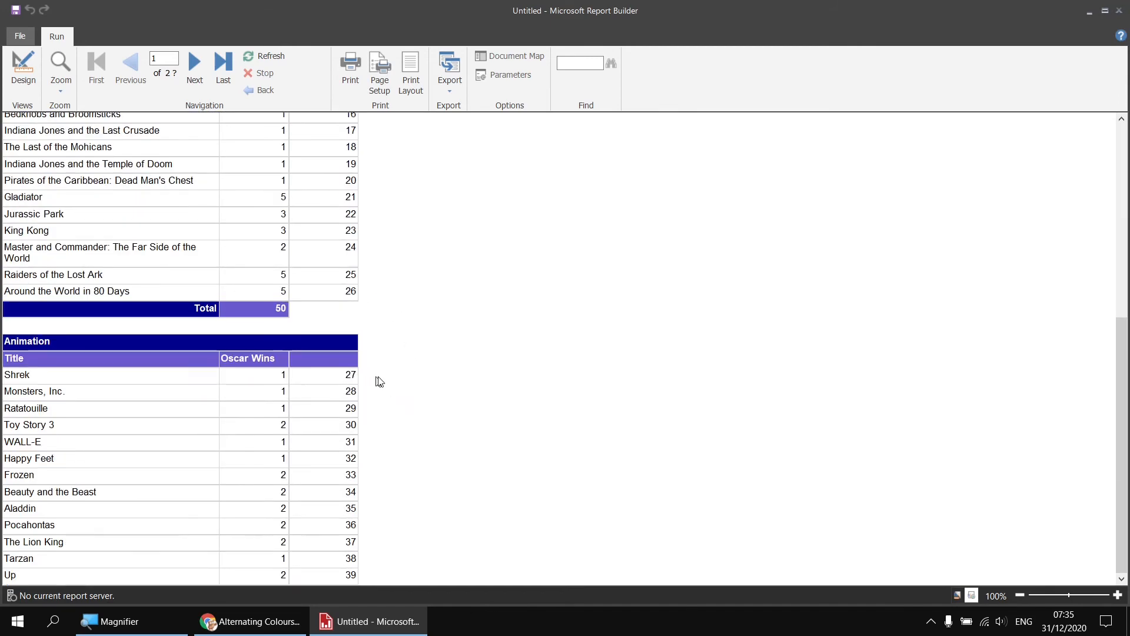
scroll(388, 384, down, 3)
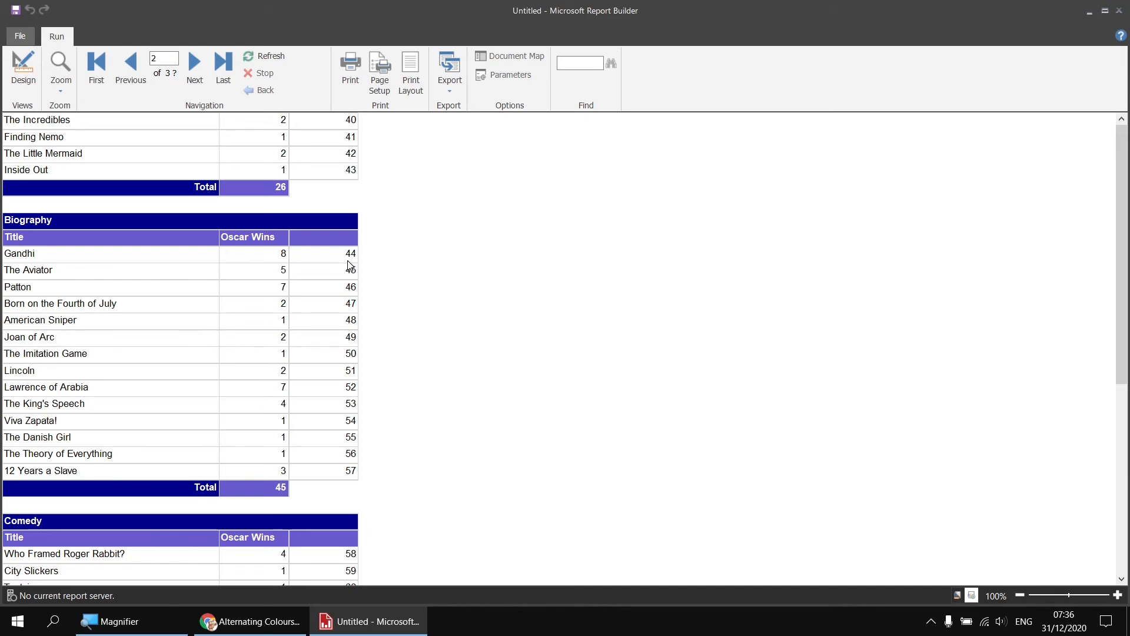
scroll(348, 264, up, 3)
scroll(348, 317, up, 2)
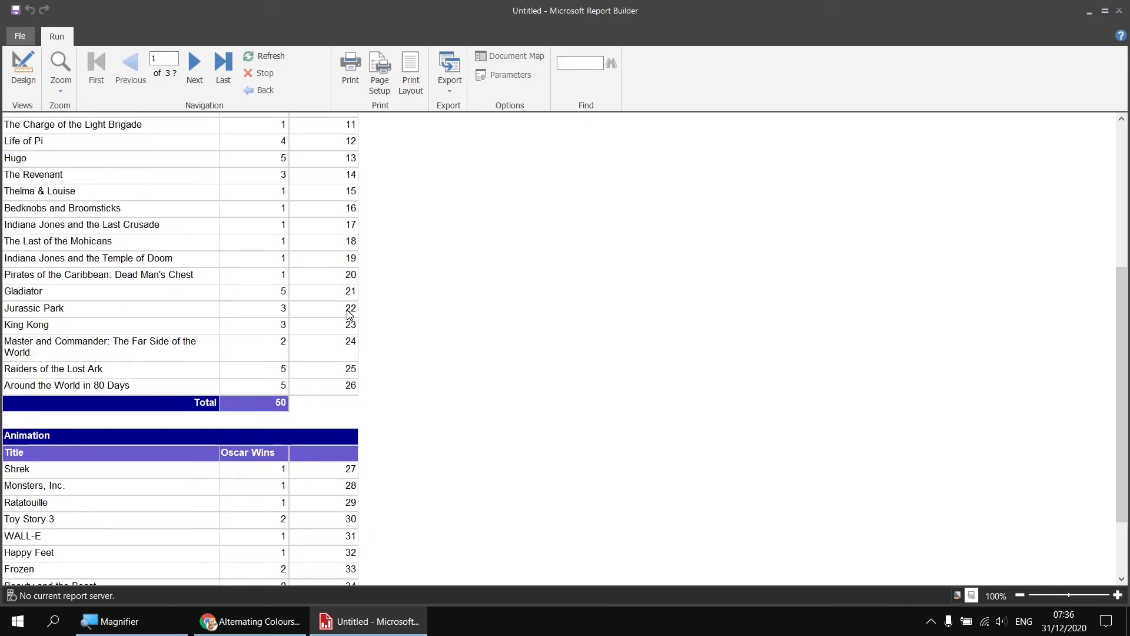
Return to the report design and check the name of the upper table's GenreID row group in its group properties
scroll(350, 315, up, 5)
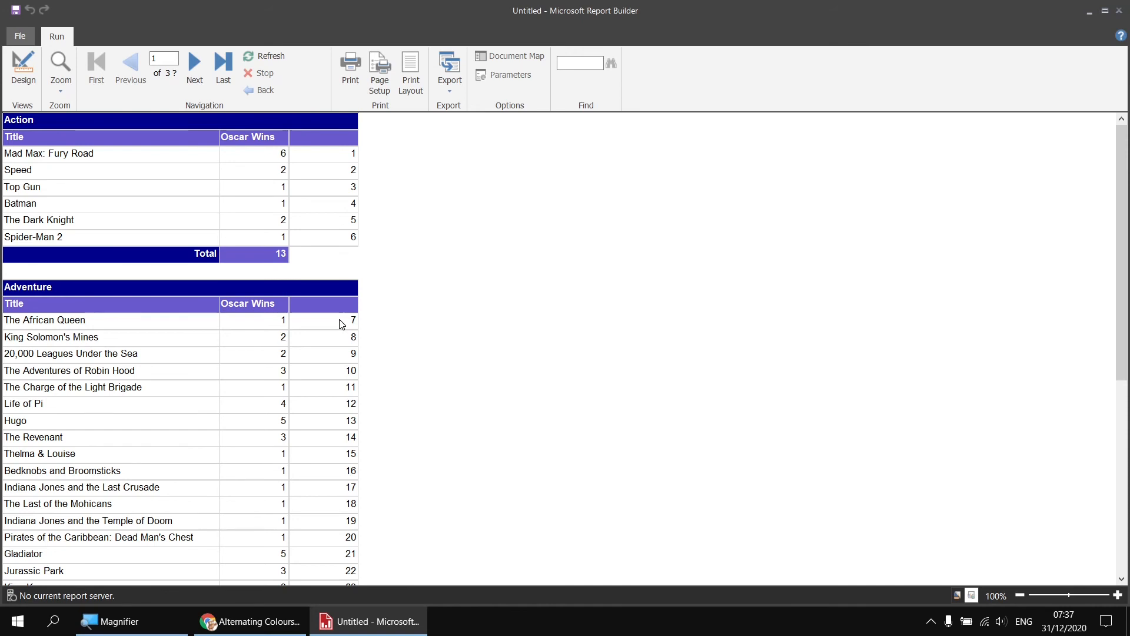
click(23, 70)
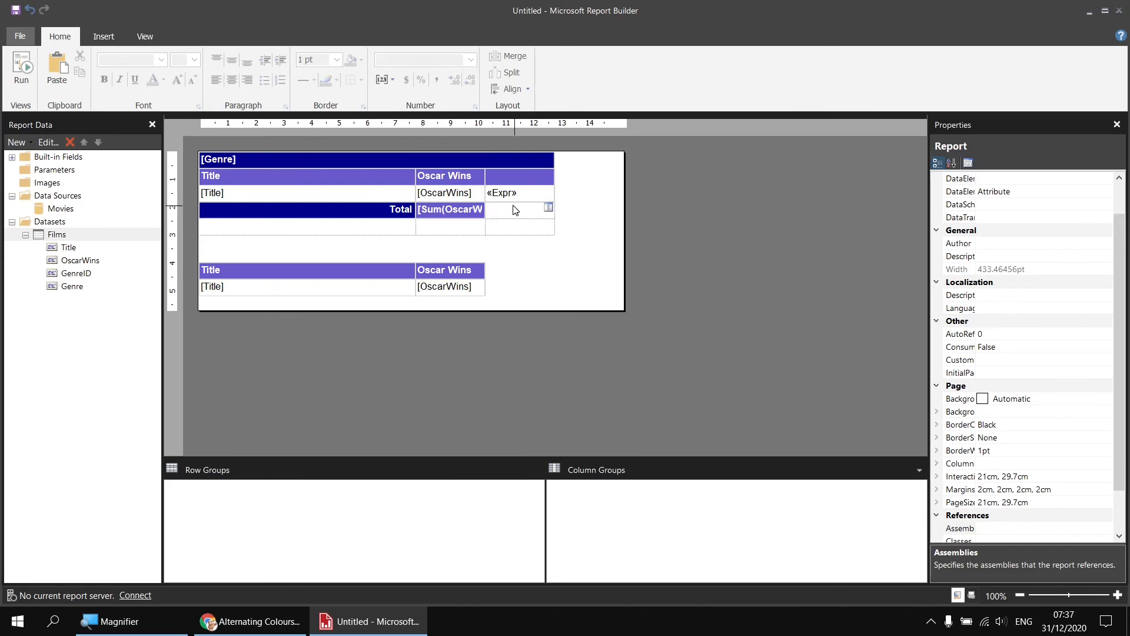
click(528, 202)
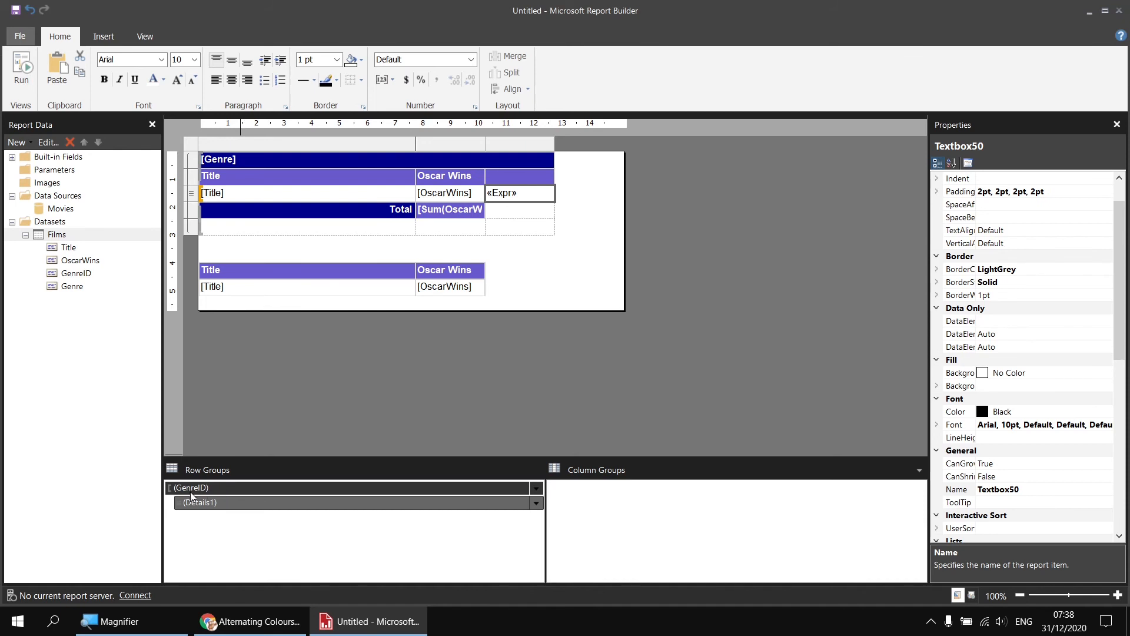
right_click(235, 488)
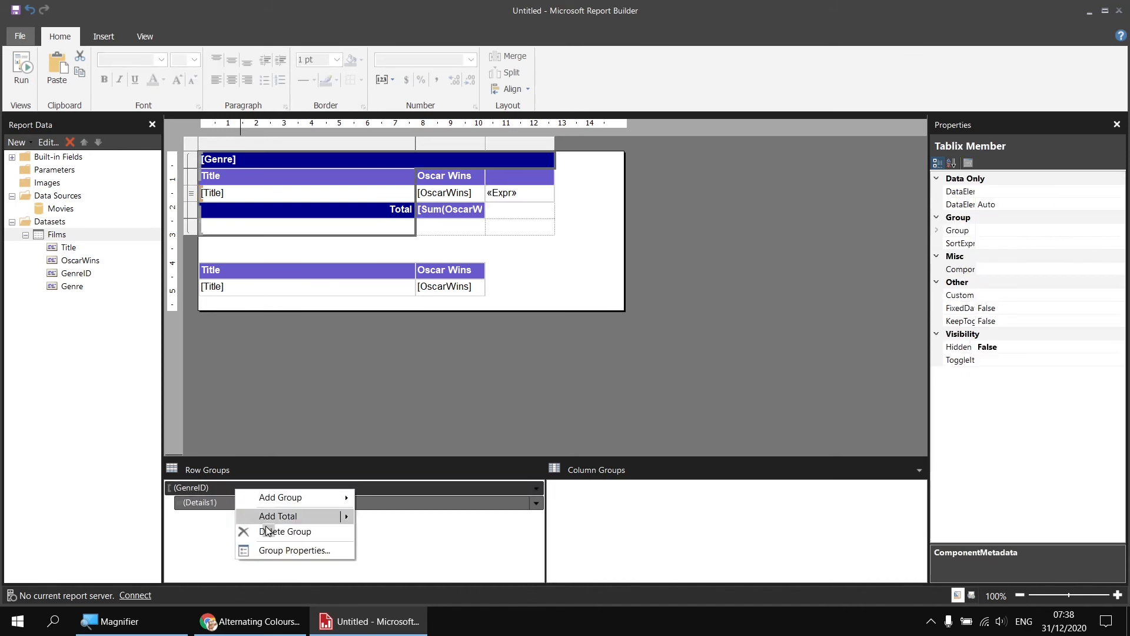
click(288, 550)
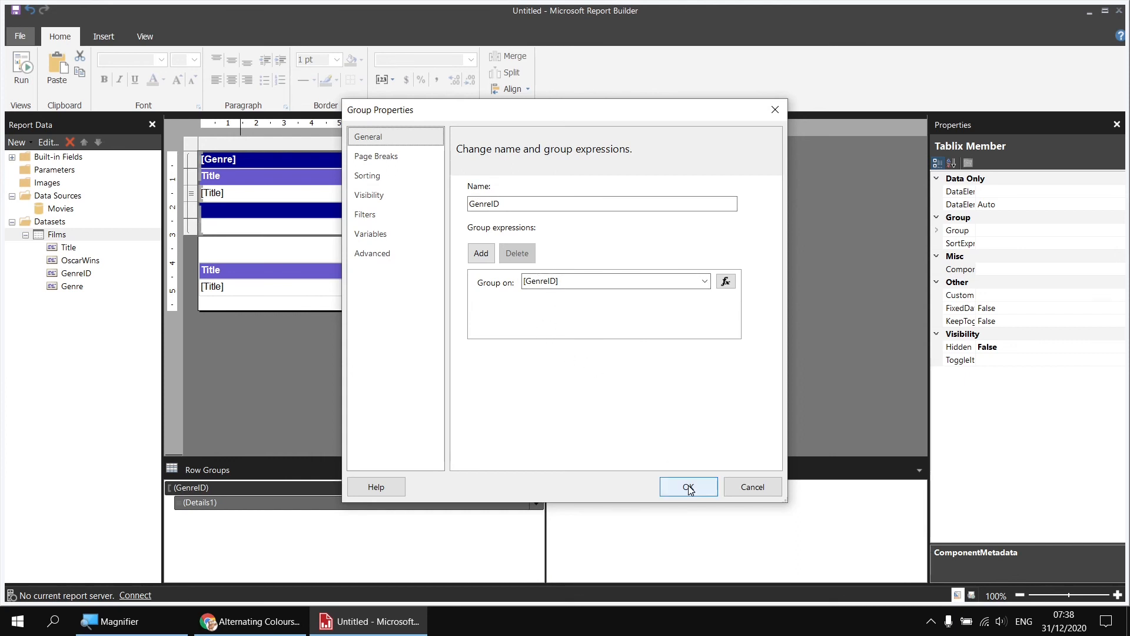
click(753, 487)
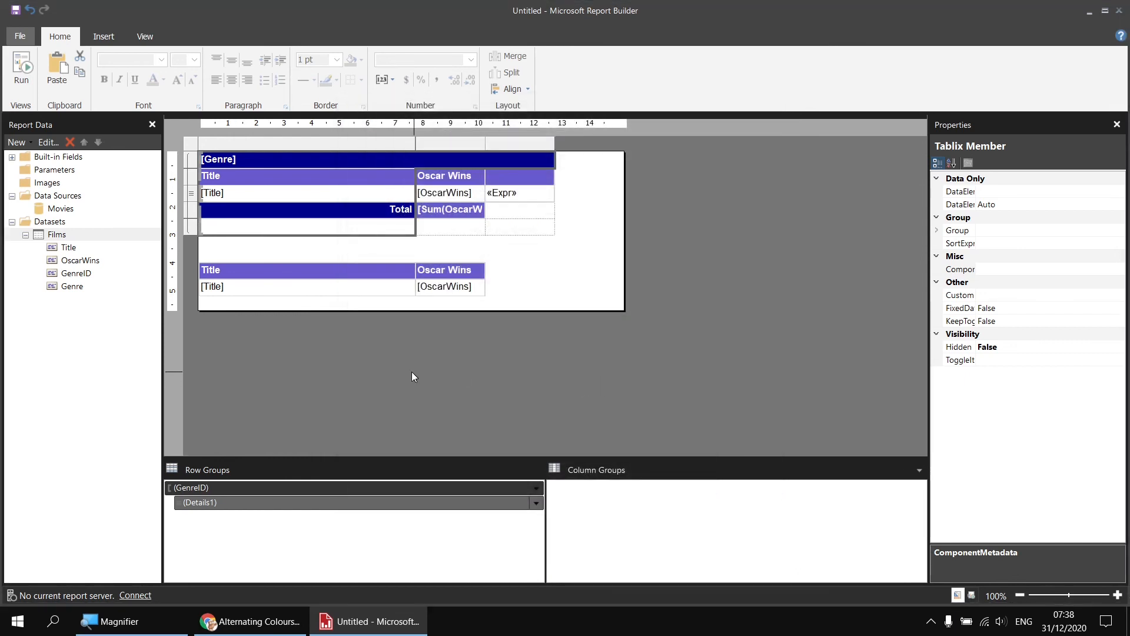
Change the row number expression in the upper table's detail row to =RowNumber("GenreID")
right_click(528, 196)
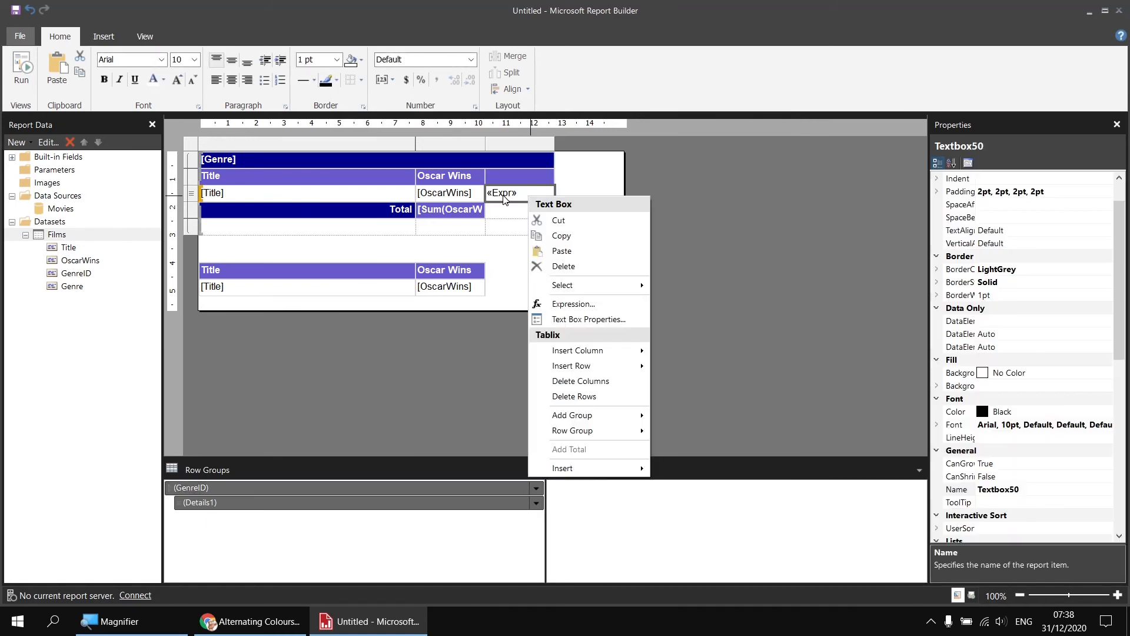
click(573, 305)
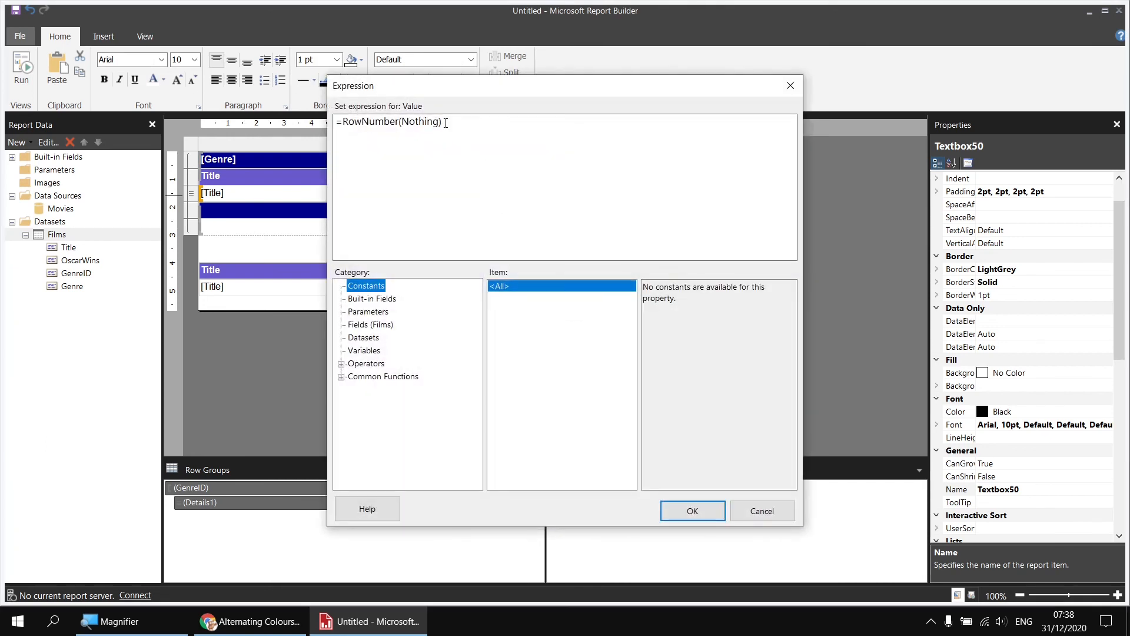
drag(402, 122, 440, 123)
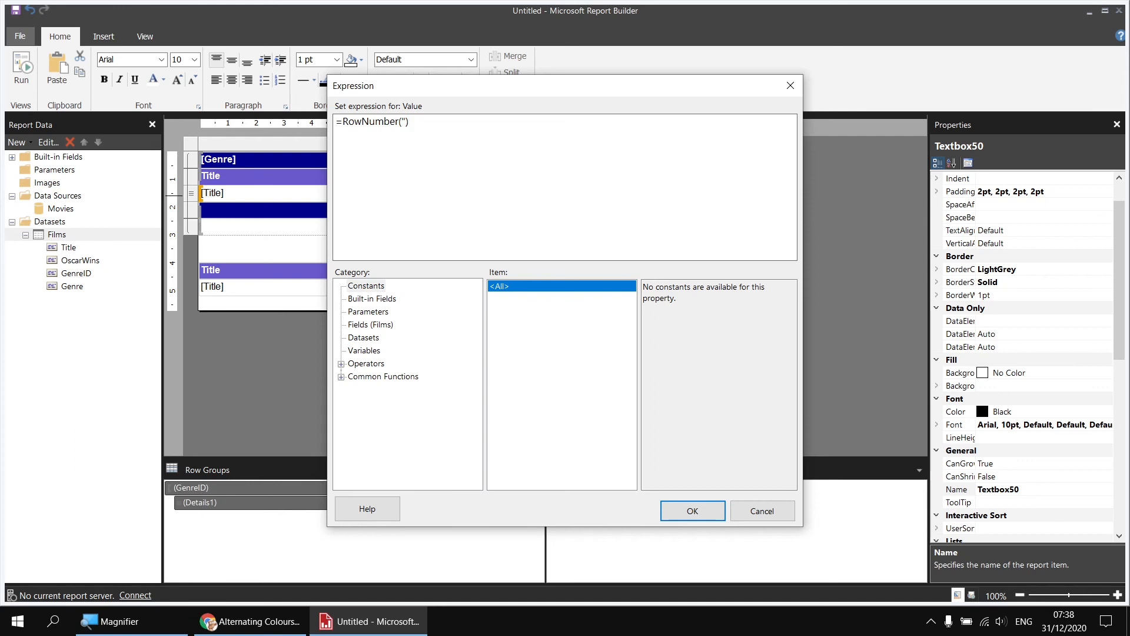
text(GenreID")
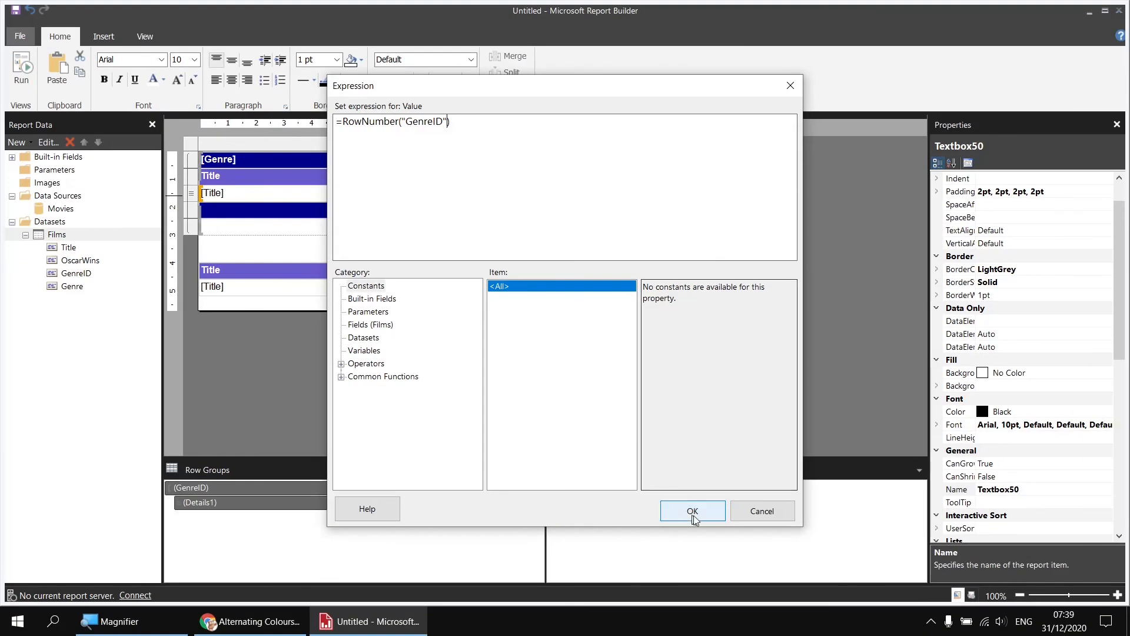
click(688, 503)
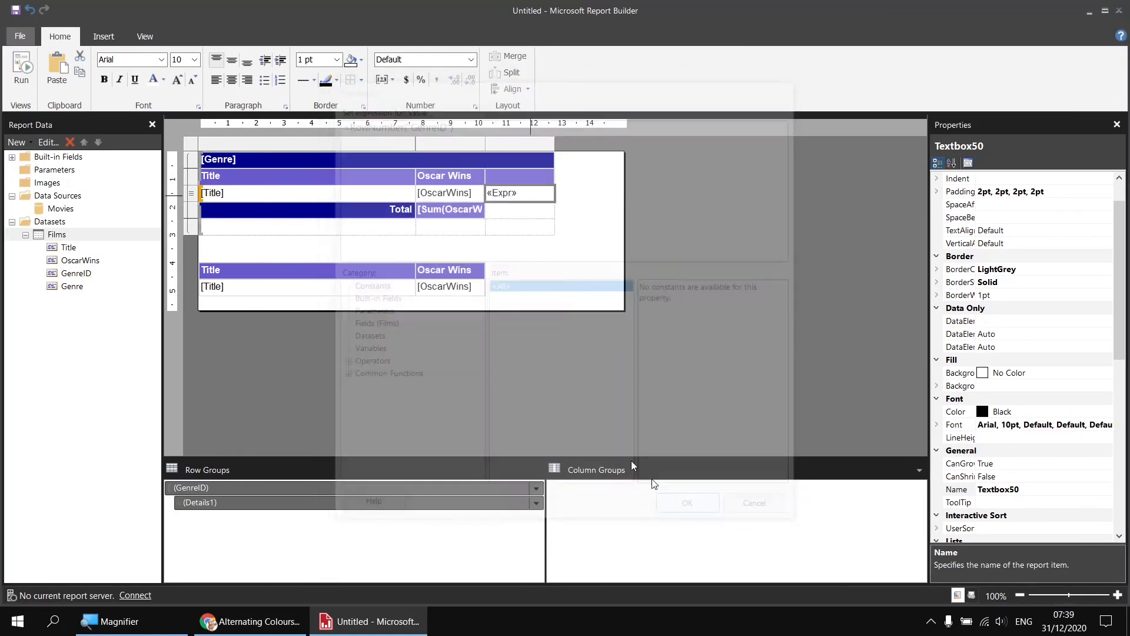
Run the report and examine how the row numbers run within each genre group
click(21, 67)
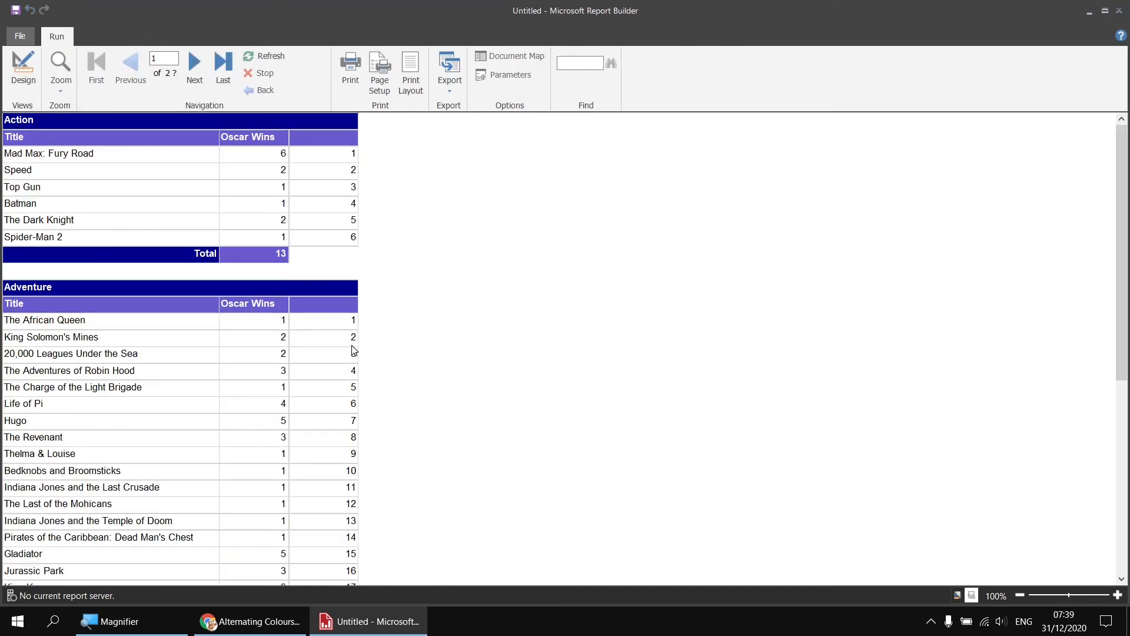
scroll(422, 339, down, 10)
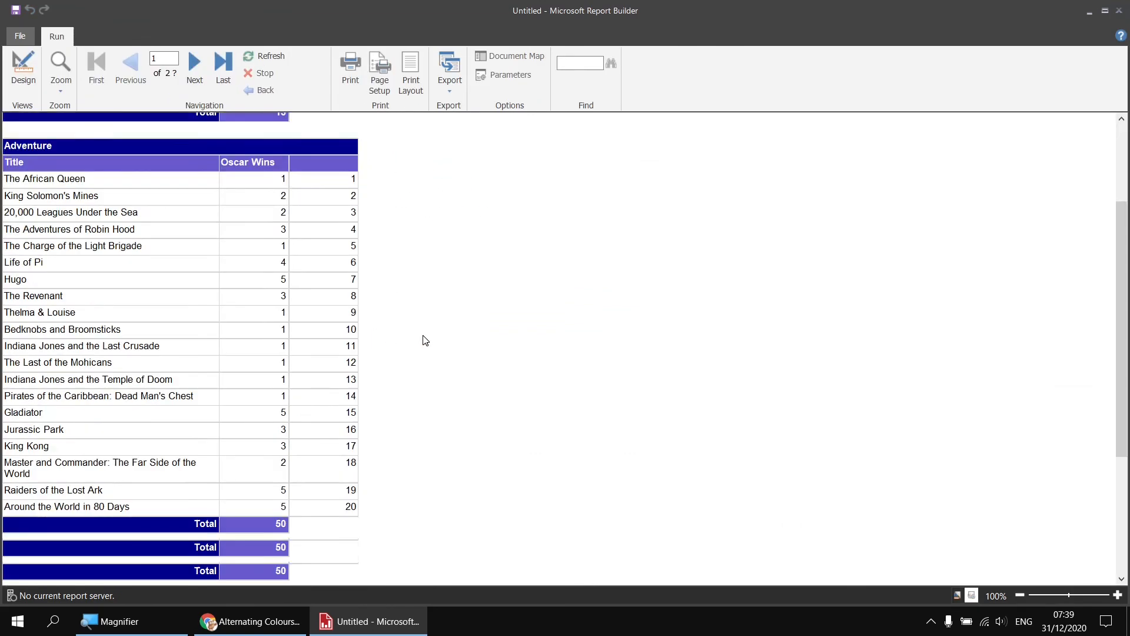
scroll(426, 340, down, 5)
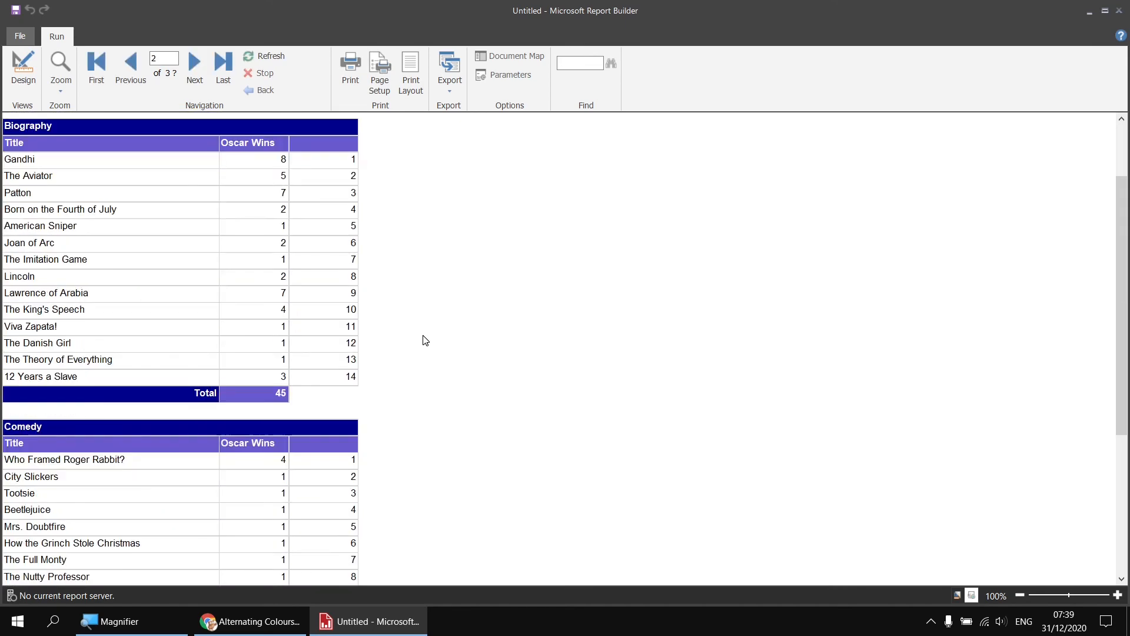
scroll(425, 341, down, 15)
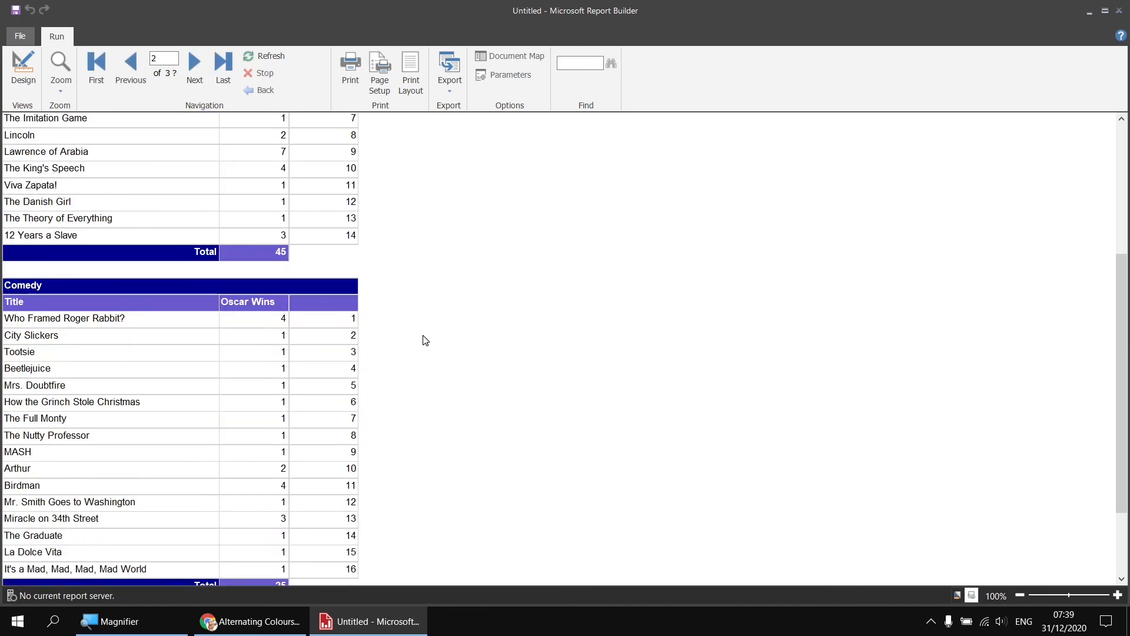
scroll(425, 340, down, 5)
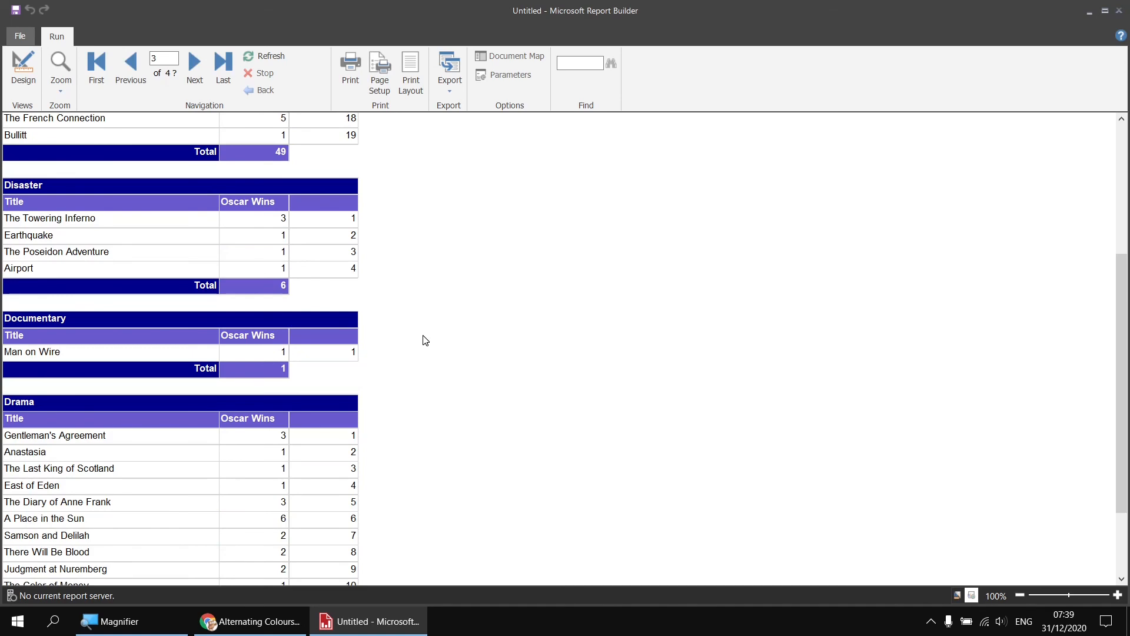
scroll(426, 340, up, 15)
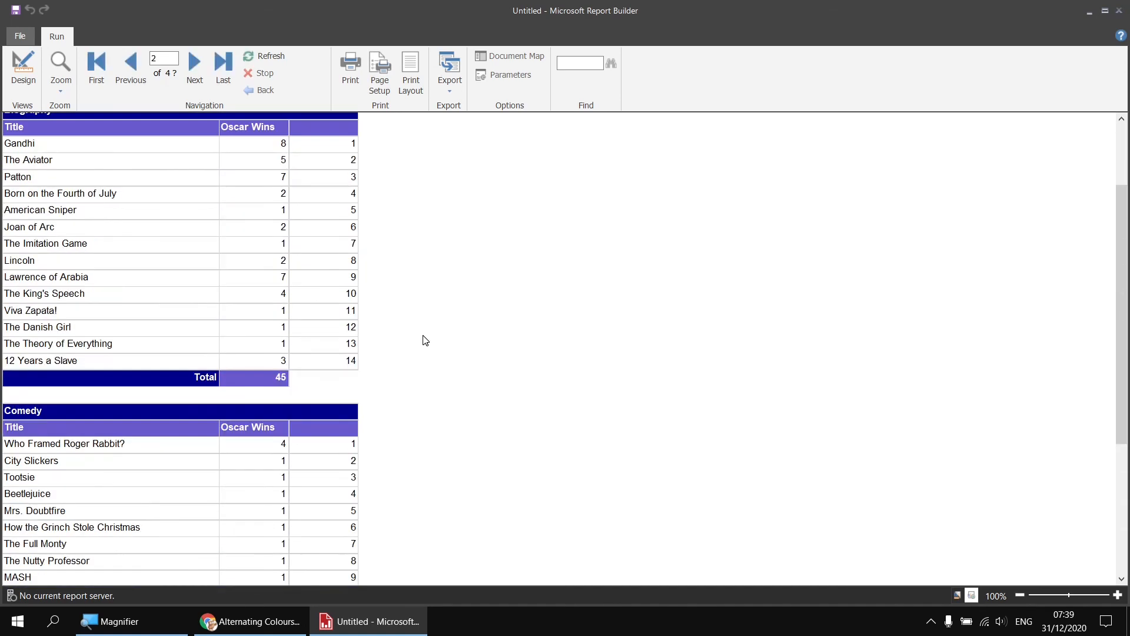
scroll(425, 340, up, 10)
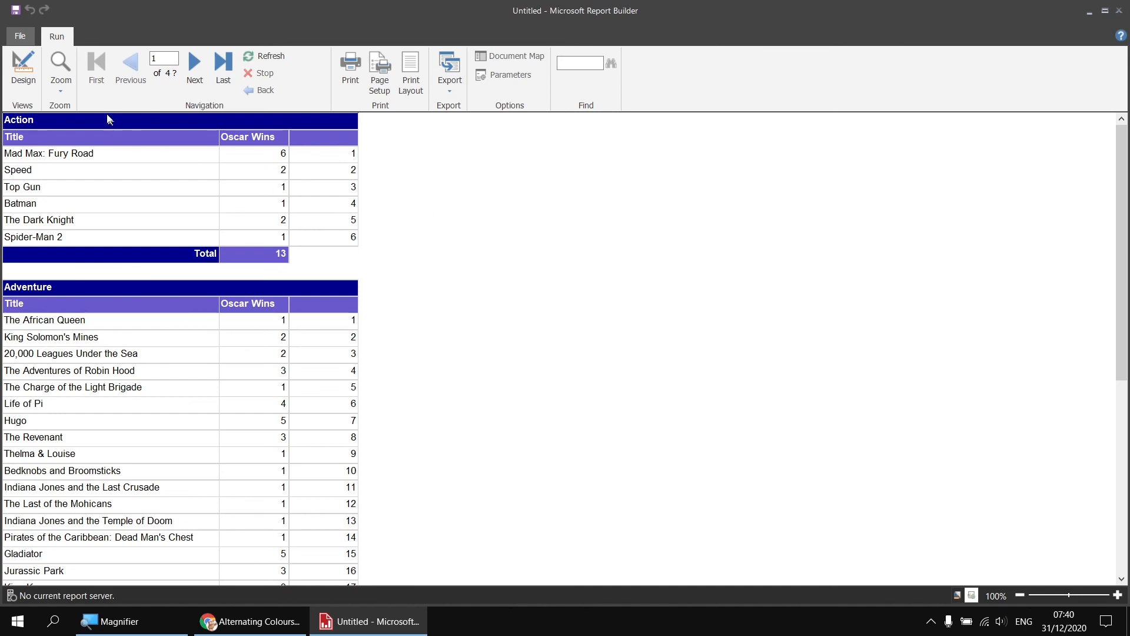
Open the BackgroundColor expression for the upper table's whole detail row and clear its default text
click(23, 68)
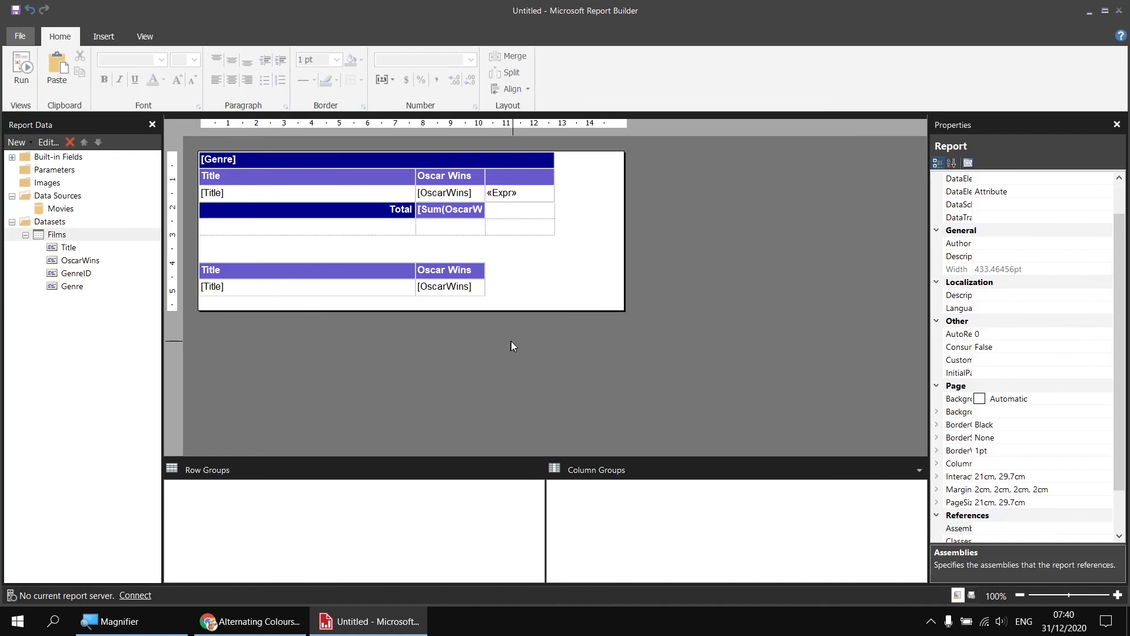
click(275, 195)
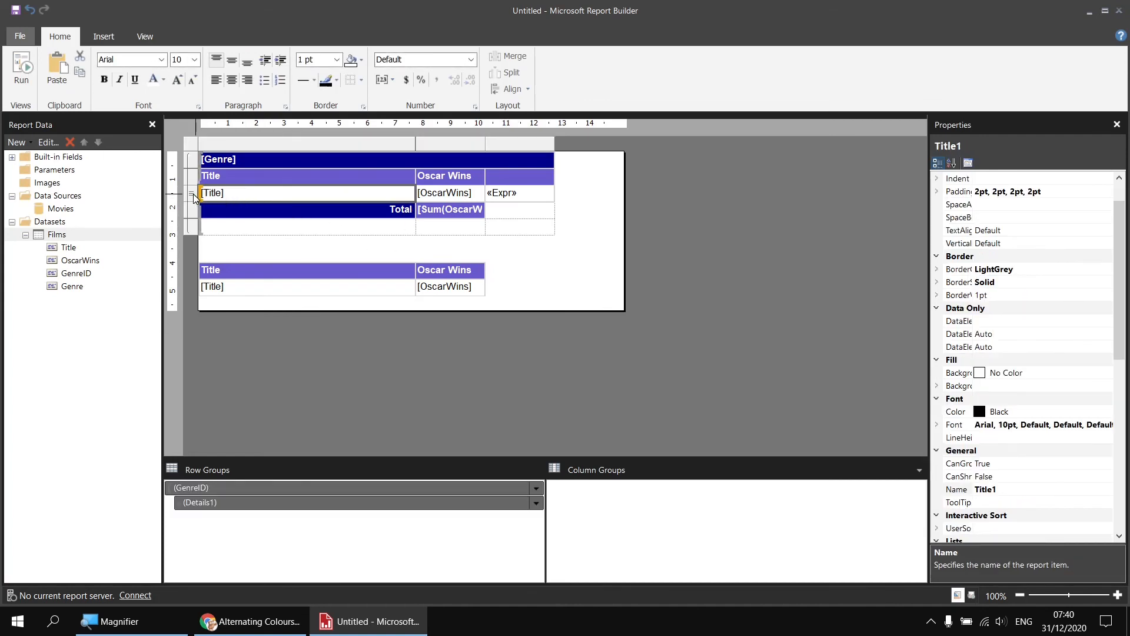
click(193, 194)
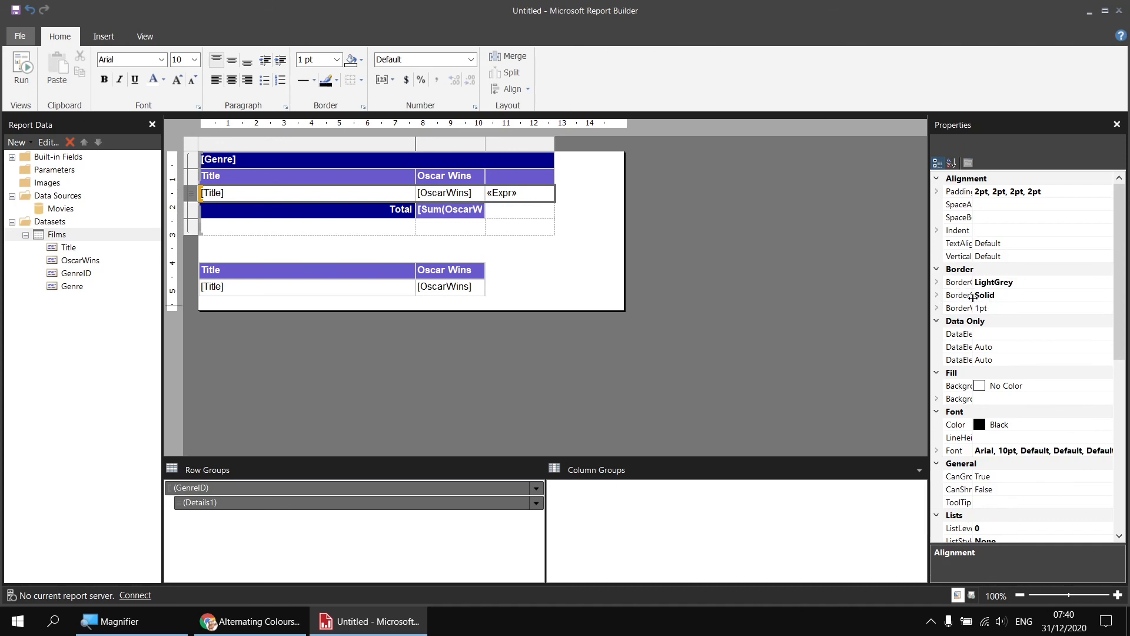
drag(973, 295, 1018, 295)
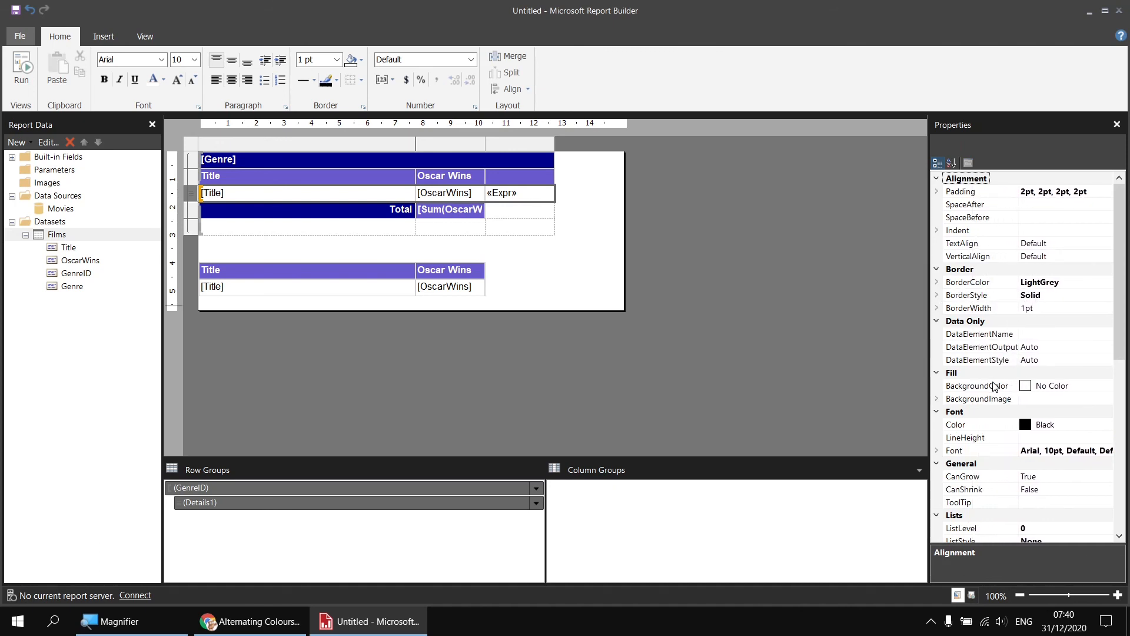
click(1011, 387)
click(1107, 386)
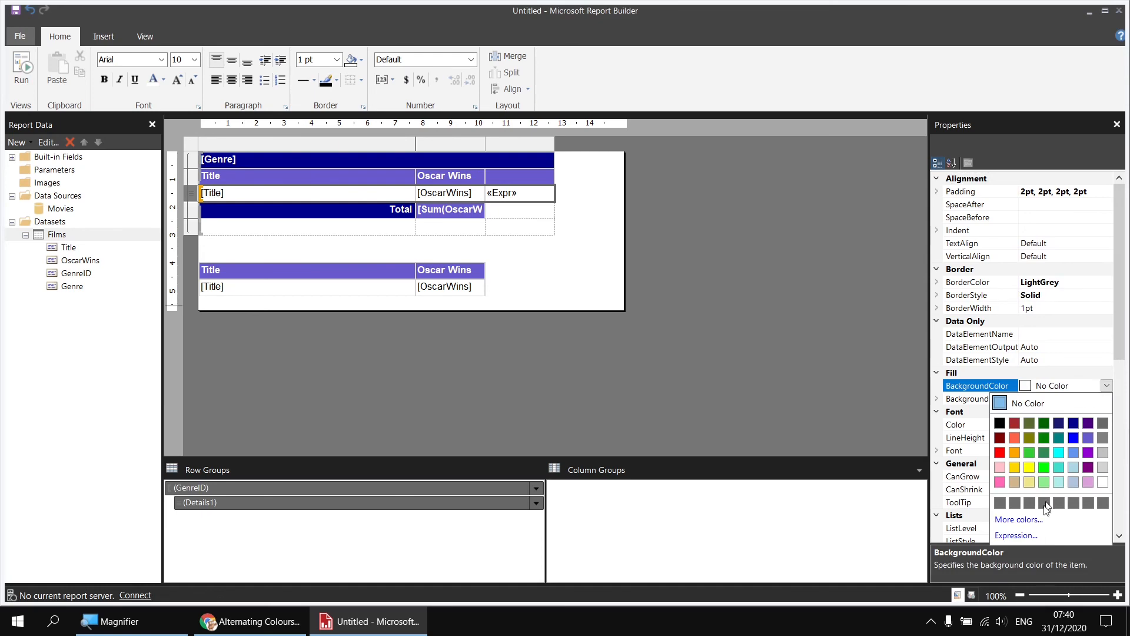
click(1027, 535)
drag(769, 164, 453, 82)
drag(389, 119, 336, 117)
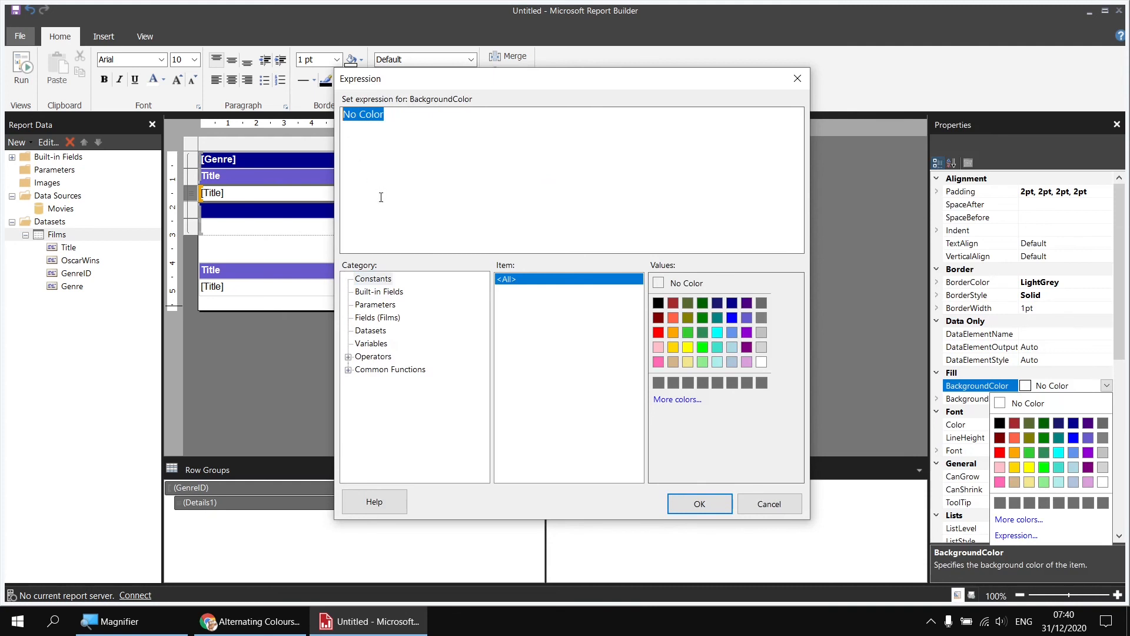
key(Delete)
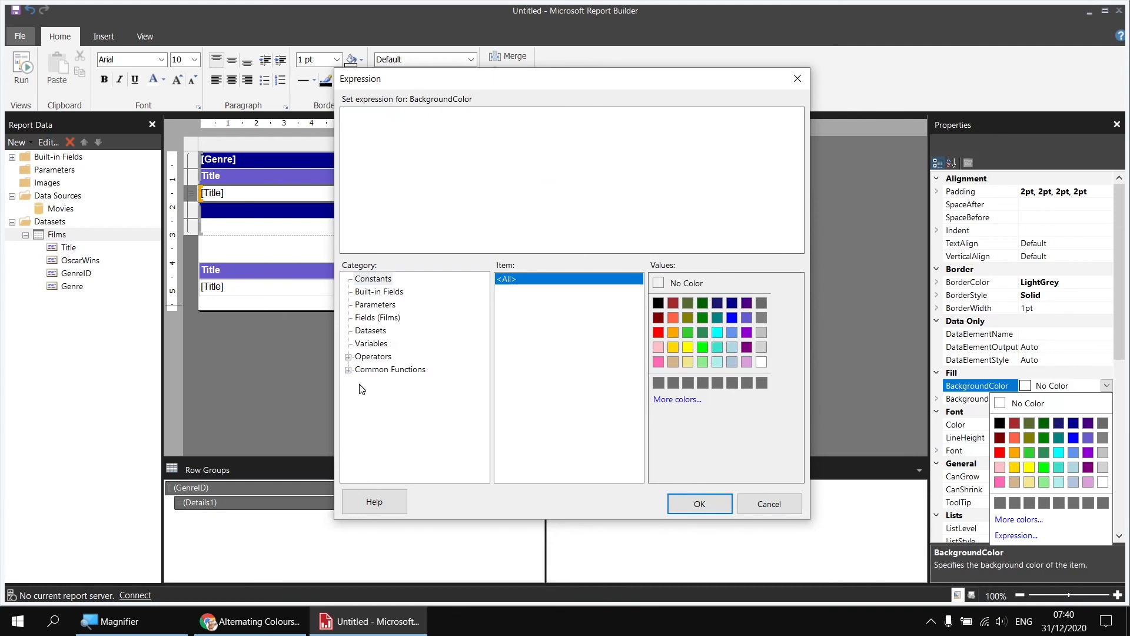
Begin the background colour expression with the IIf function and nest the RowNumber function inside it
click(349, 370)
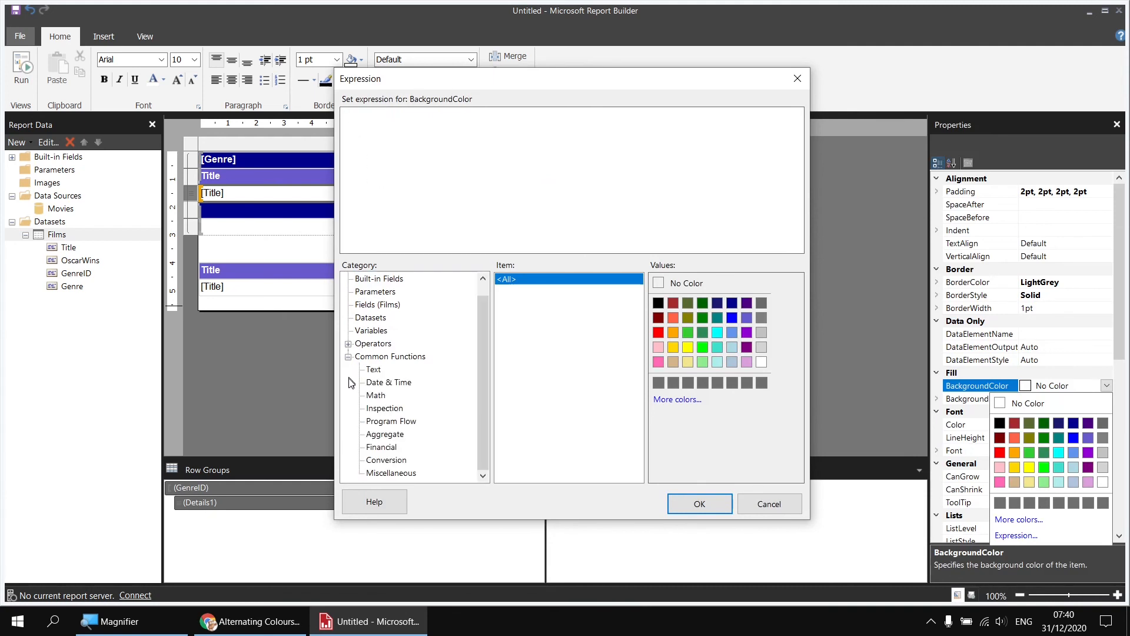
click(376, 422)
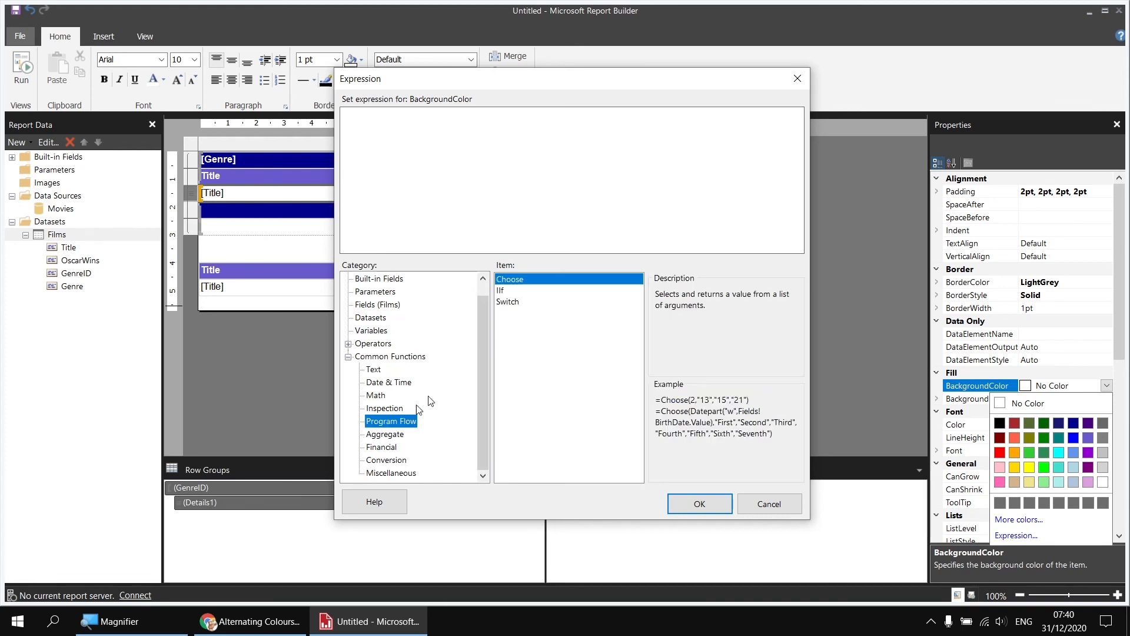
double_click(500, 290)
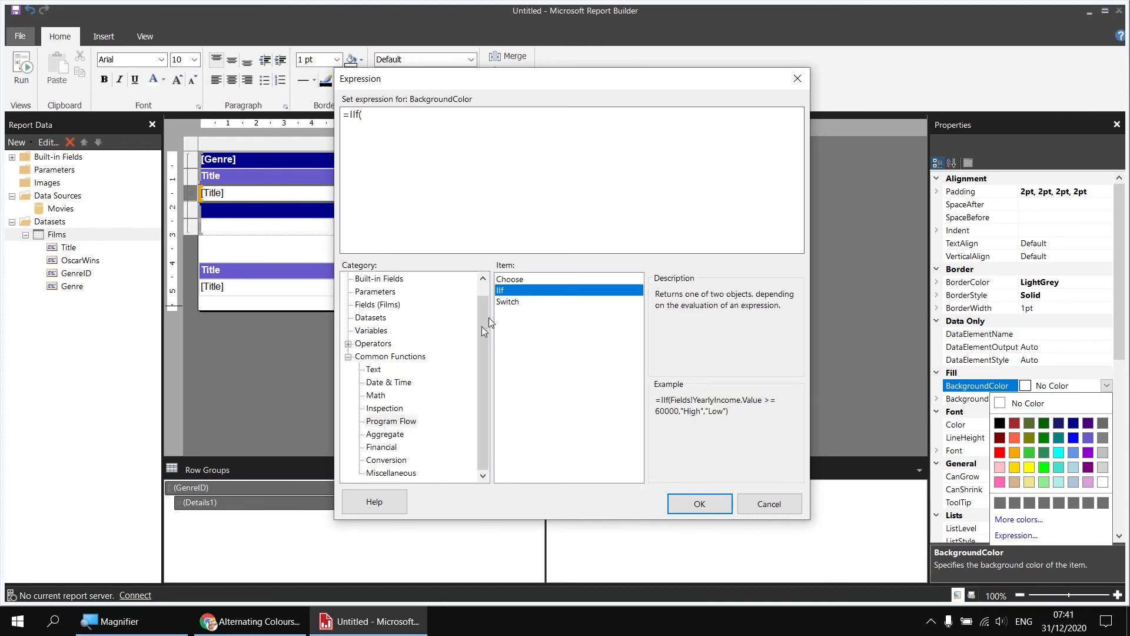
click(394, 474)
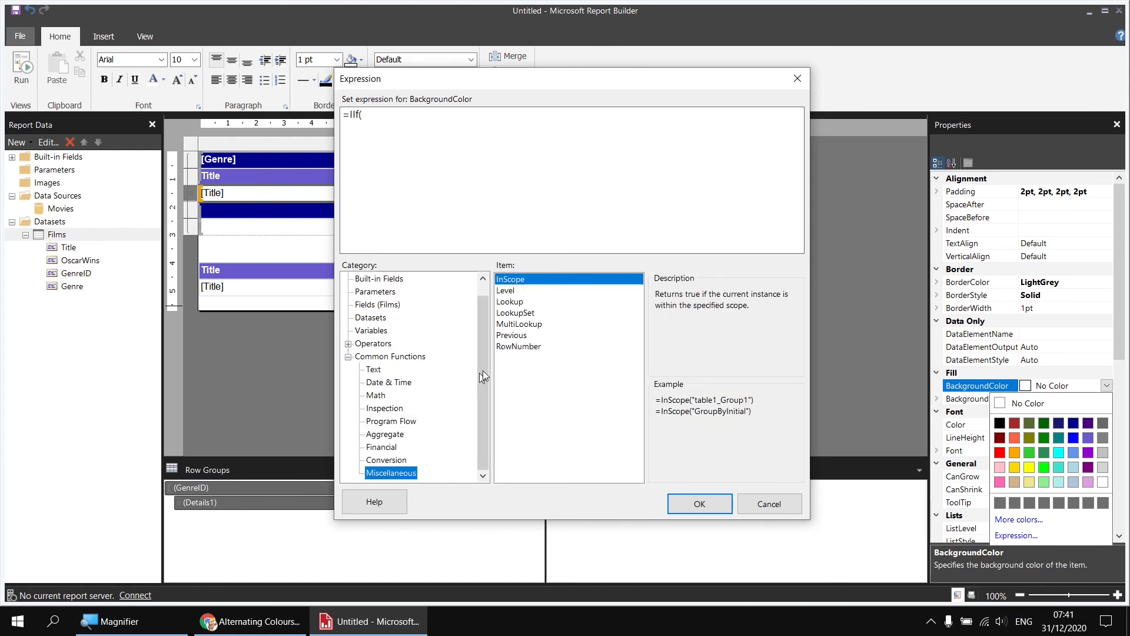
click(513, 348)
double_click(512, 347)
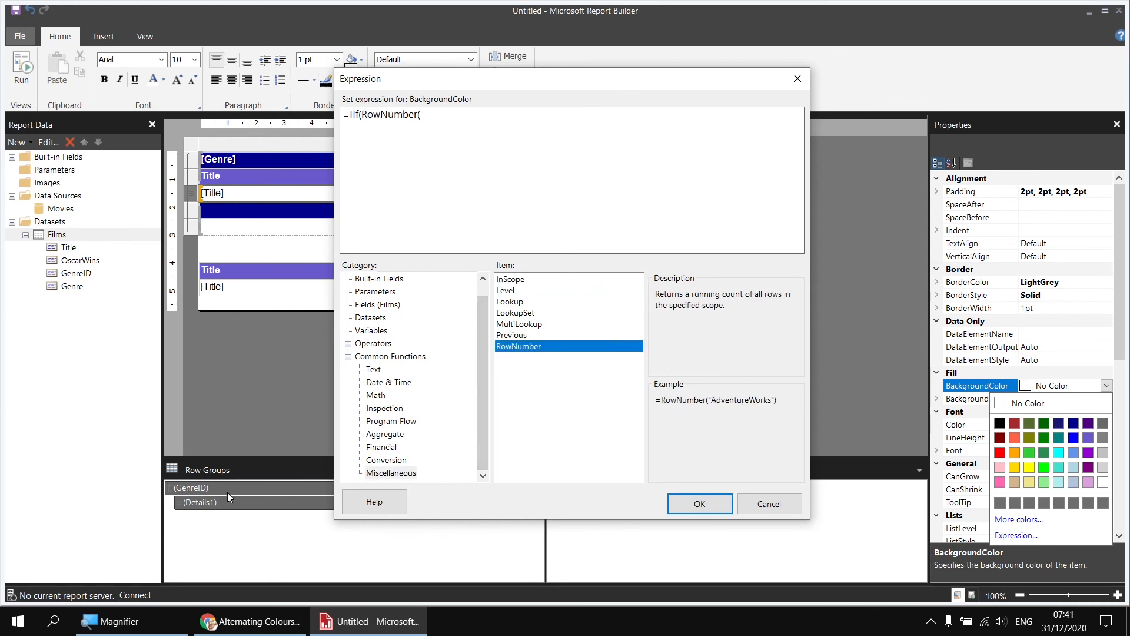
Complete the IIf condition so that it reads RowNumber("GenreID") Mod 2 = 0
text("GenreID") Mod 2 = 0)
key(super+plus)
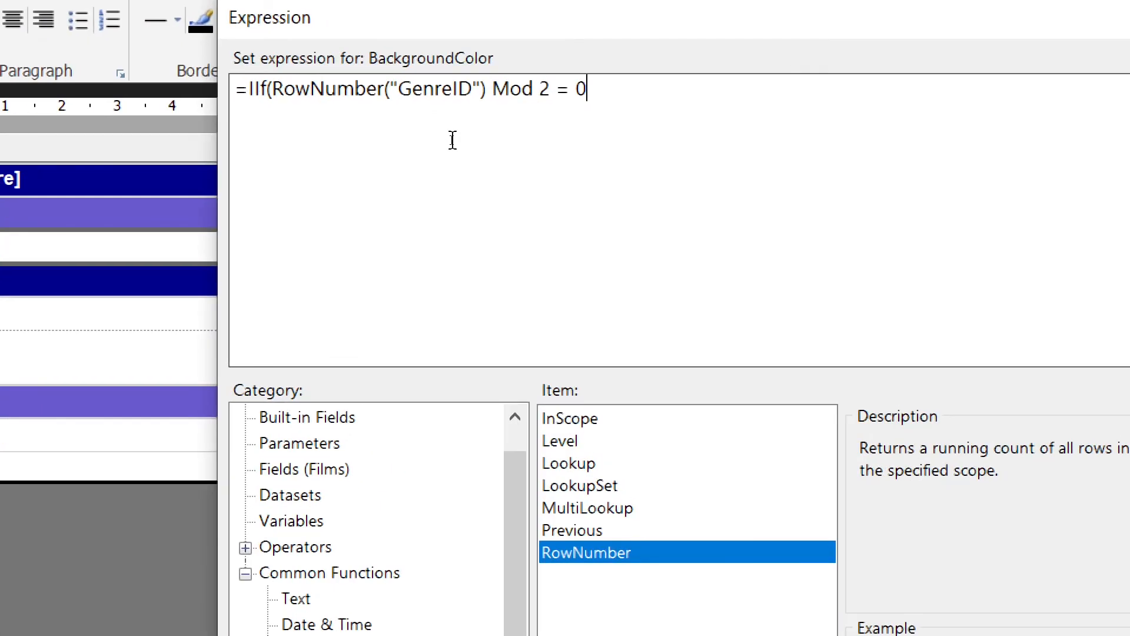
key(super+minus)
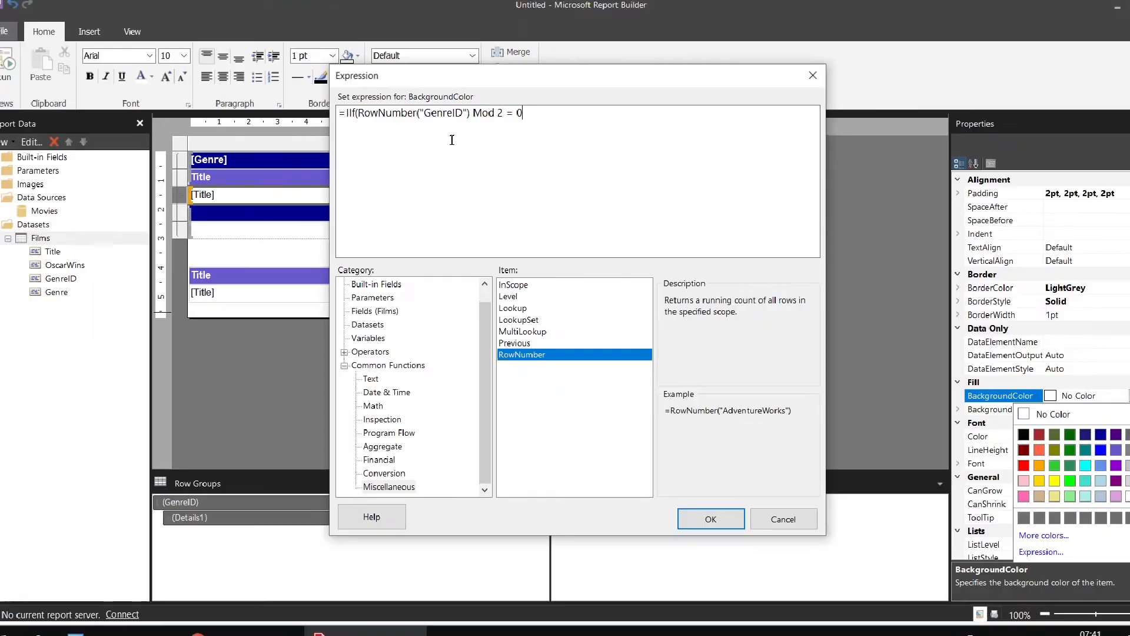
Complete the IIf expression with "LightGrey" as the true result and "Transparent" as the false result, apply it and run the report
text(,)
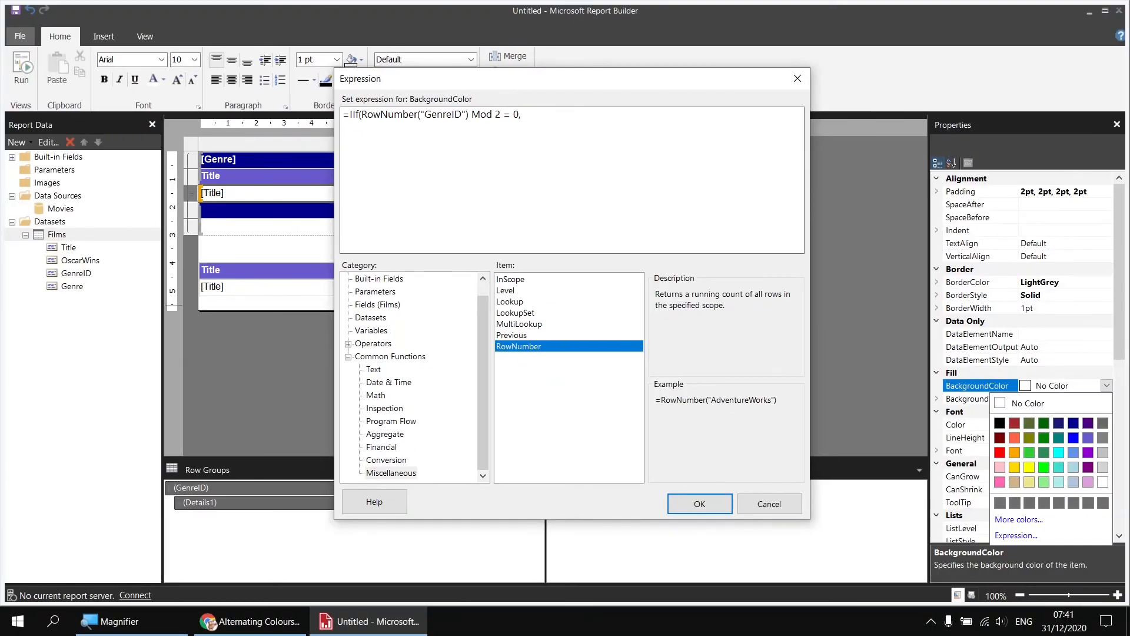
drag(481, 322, 483, 299)
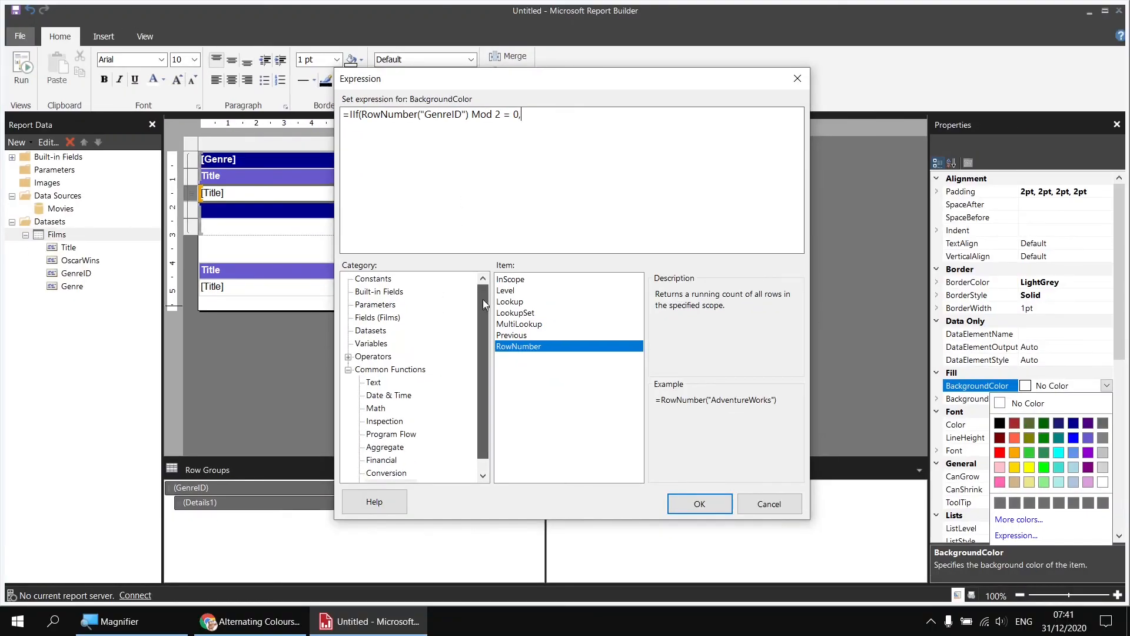
click(390, 281)
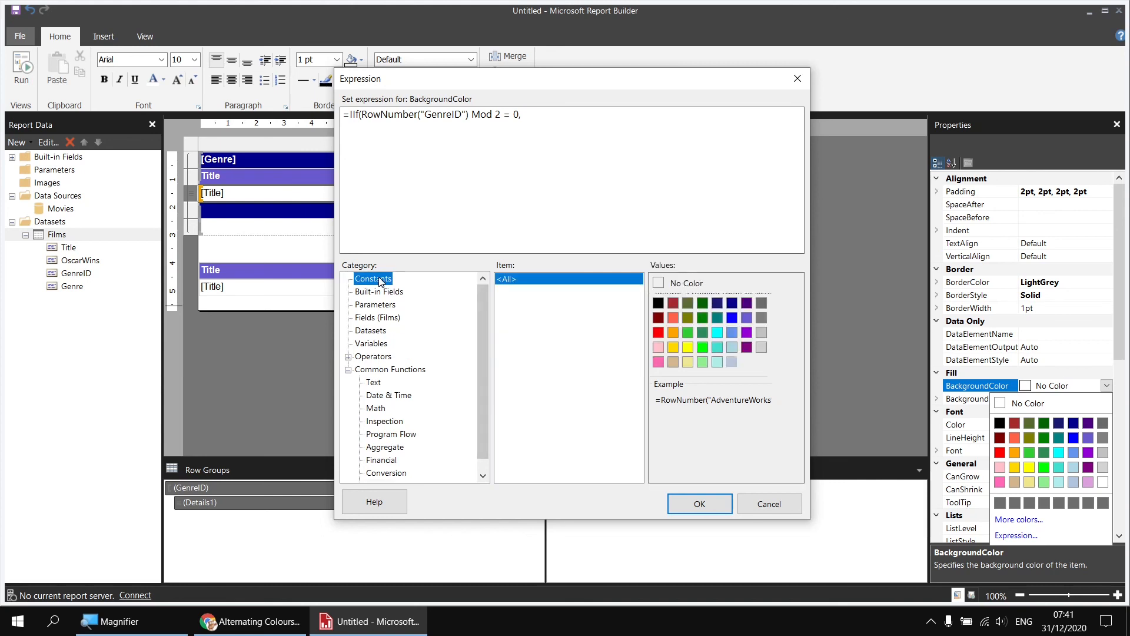
double_click(759, 347)
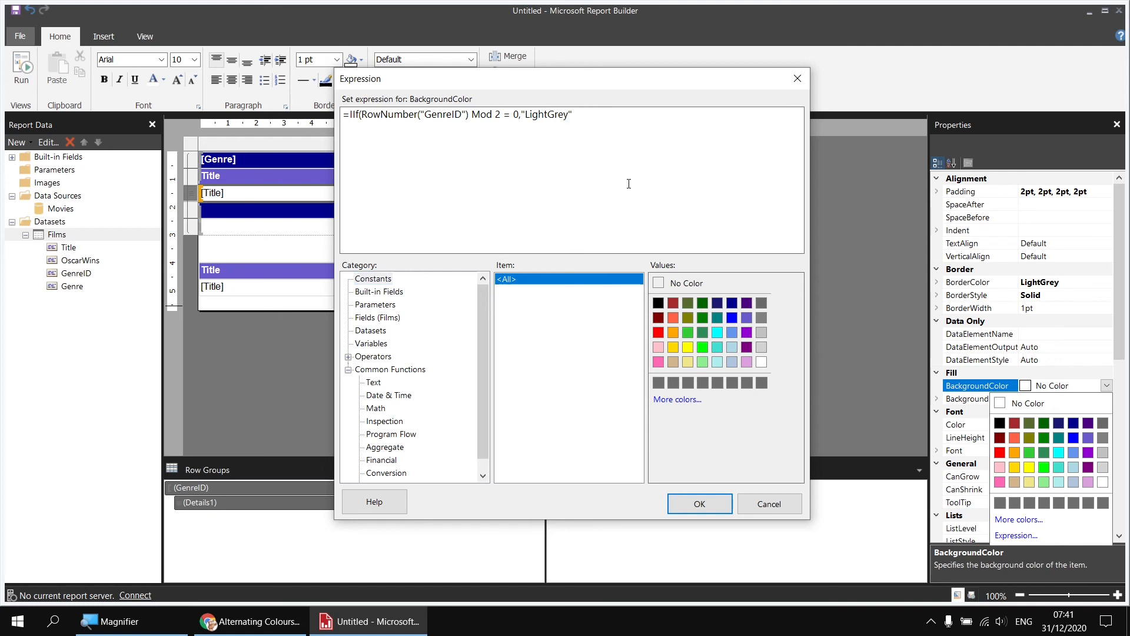
text(,)
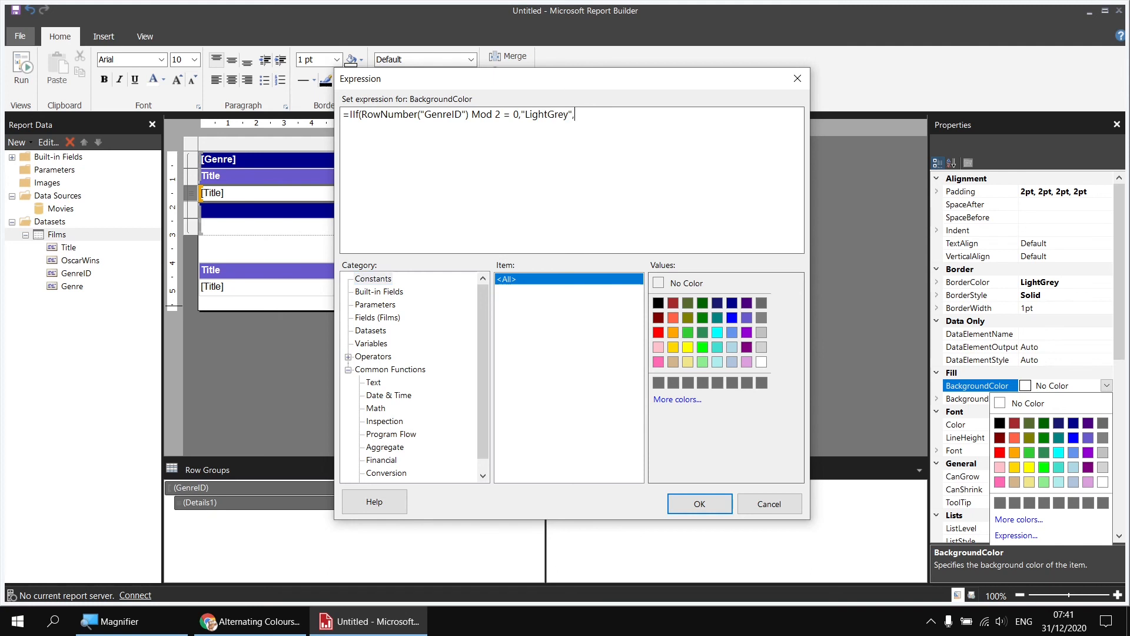
double_click(660, 283)
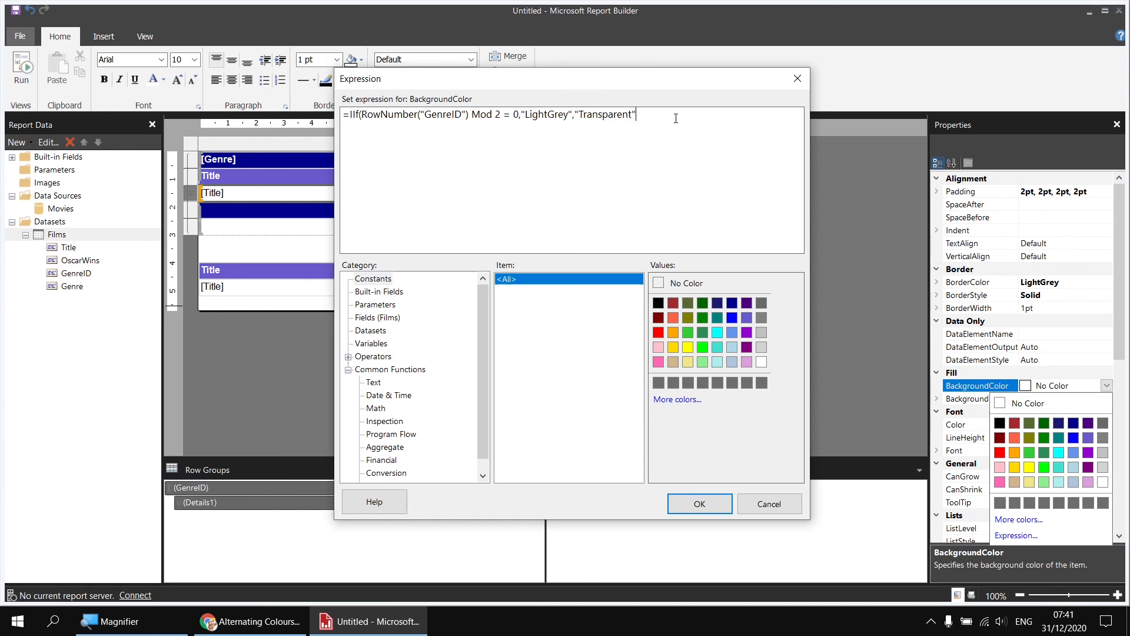
text())
click(698, 503)
click(26, 72)
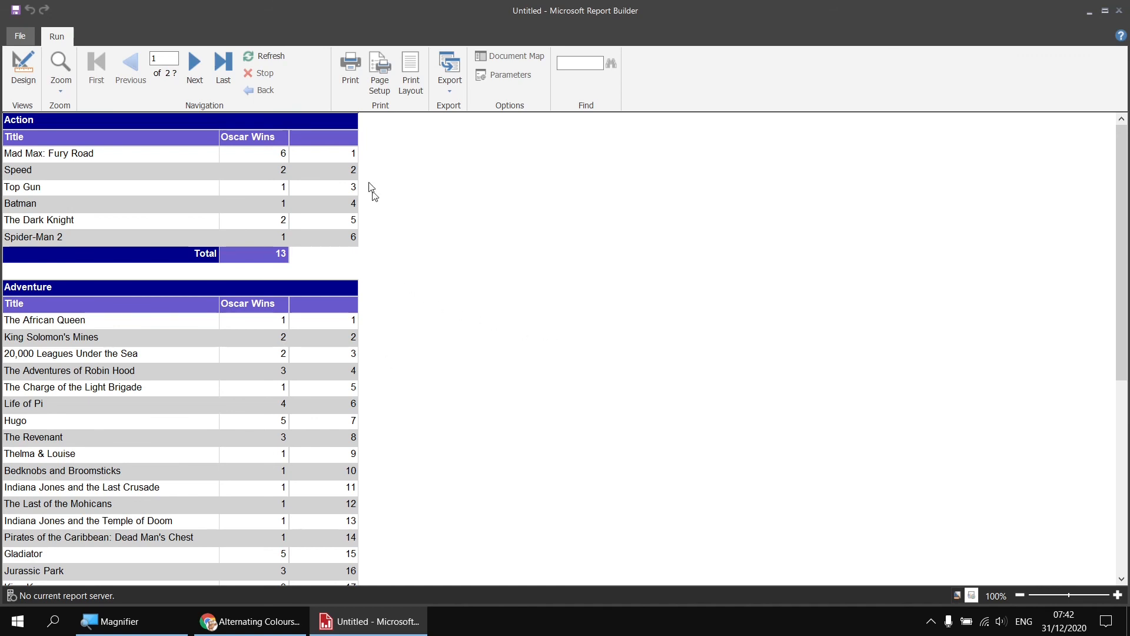
Return to the report design, delete the row number column from the upper table and run the report again
click(32, 74)
click(501, 169)
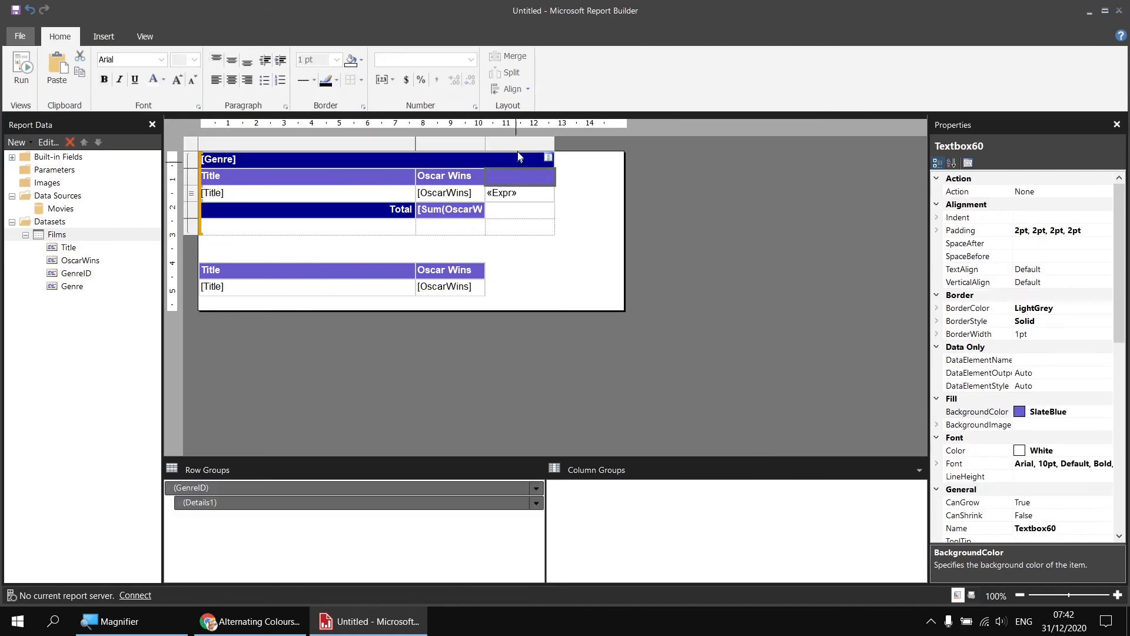
right_click(520, 148)
click(551, 170)
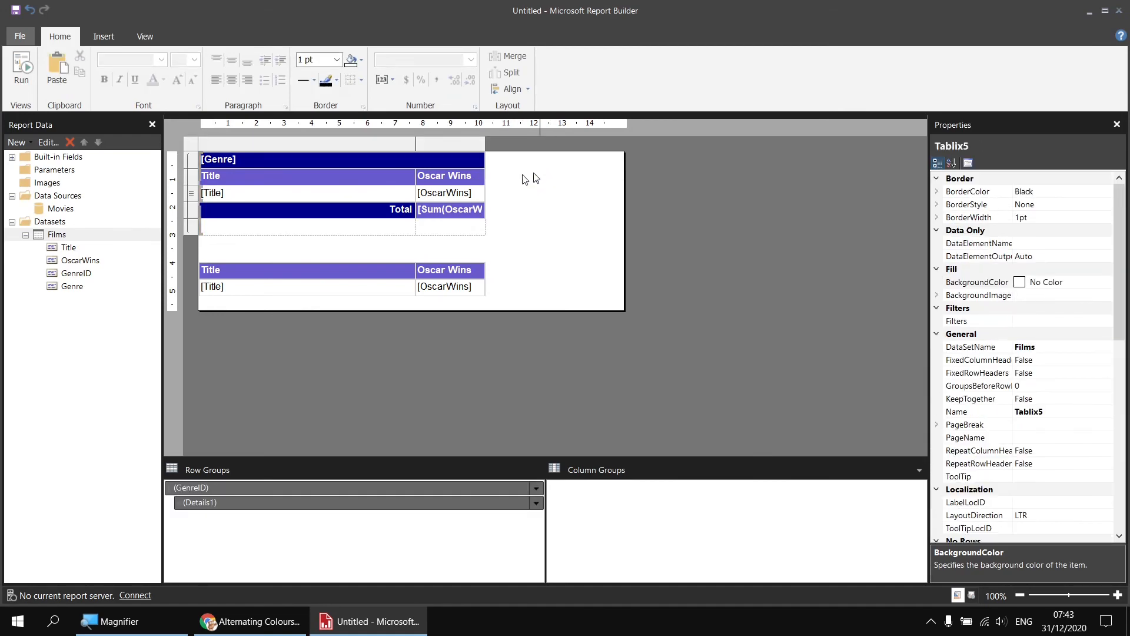
click(23, 79)
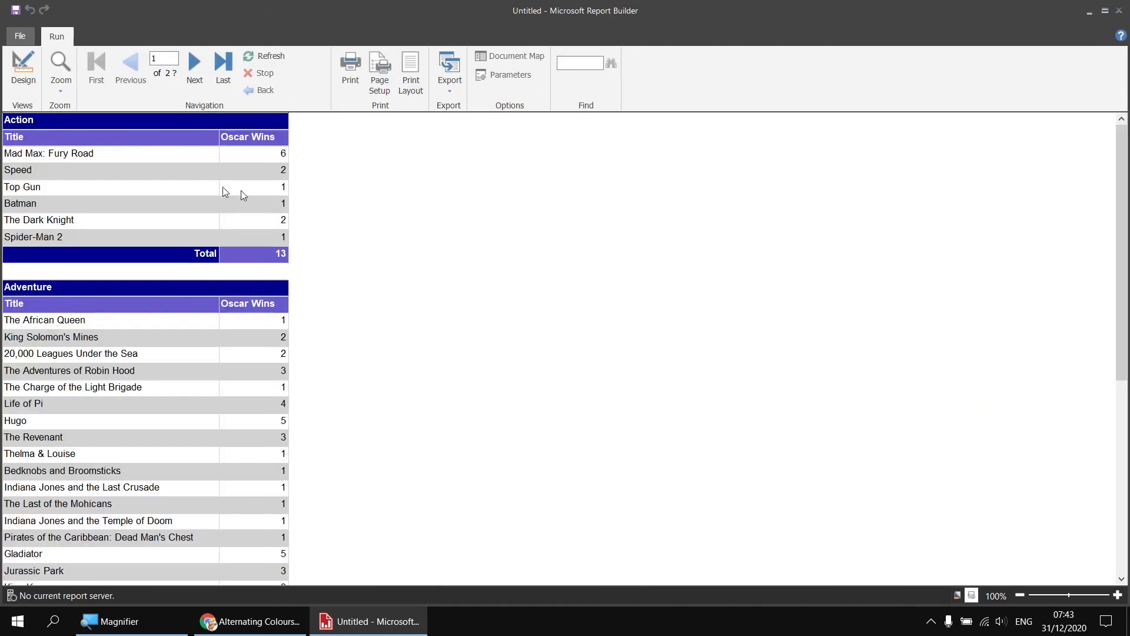